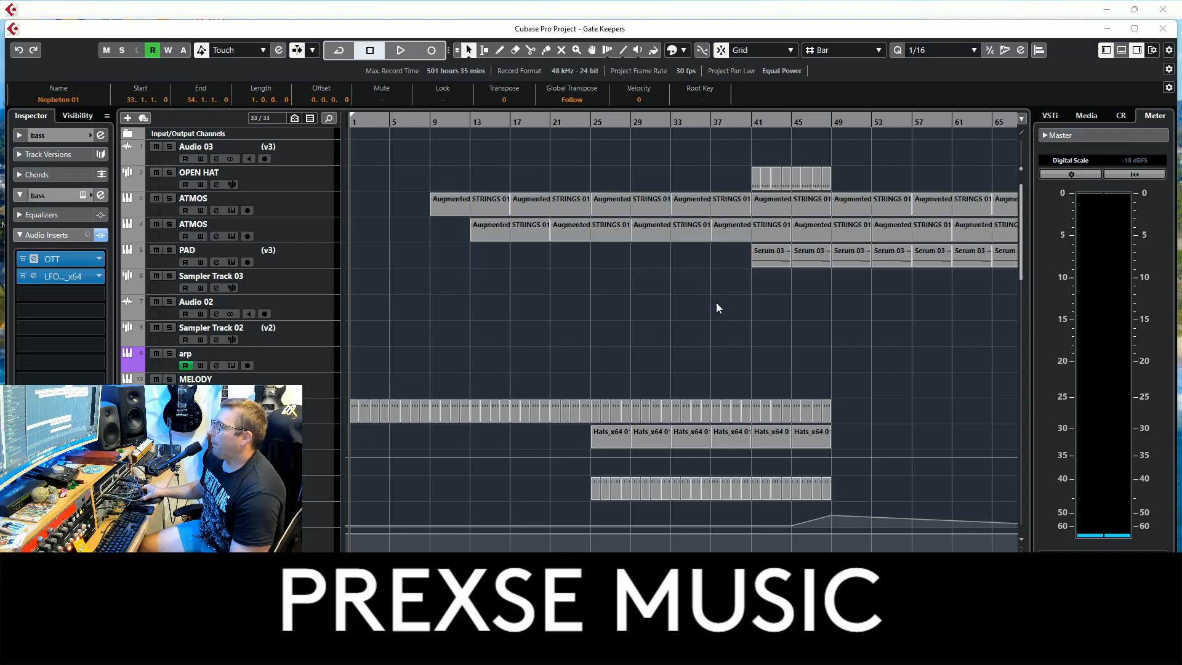
# - Look through the arrangement's tracks, from Audio 03 down to the sampler tracks below the vocal FX track
pyautogui.scroll(-10, 717, 306)
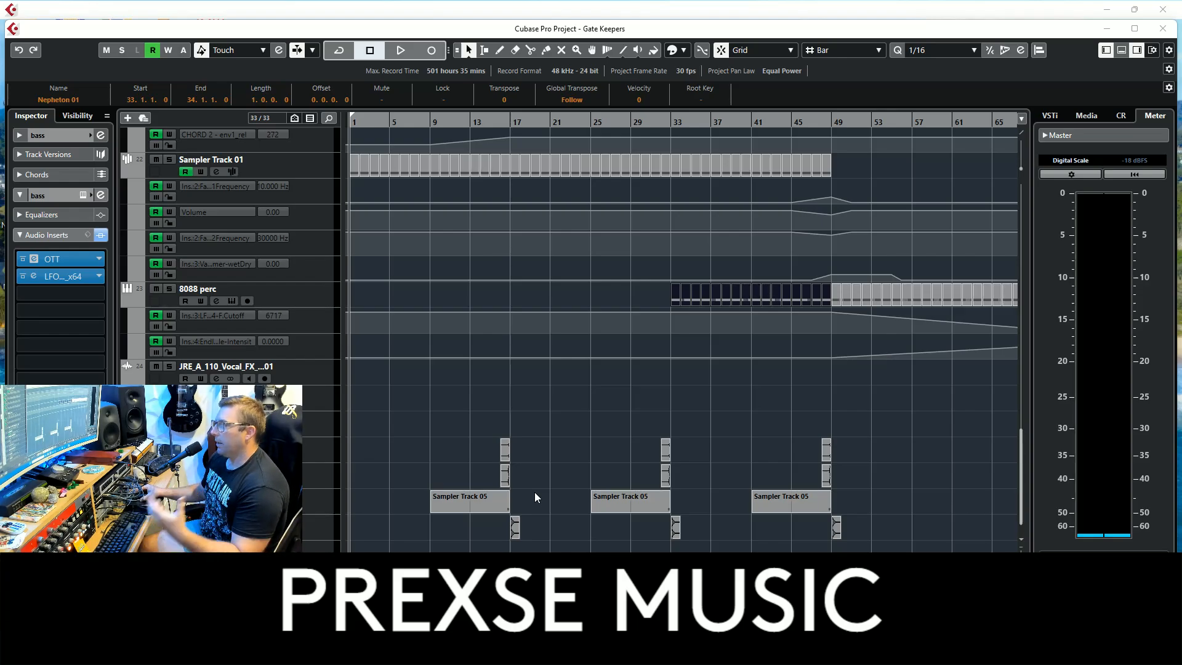
pyautogui.scroll(8, 523, 434)
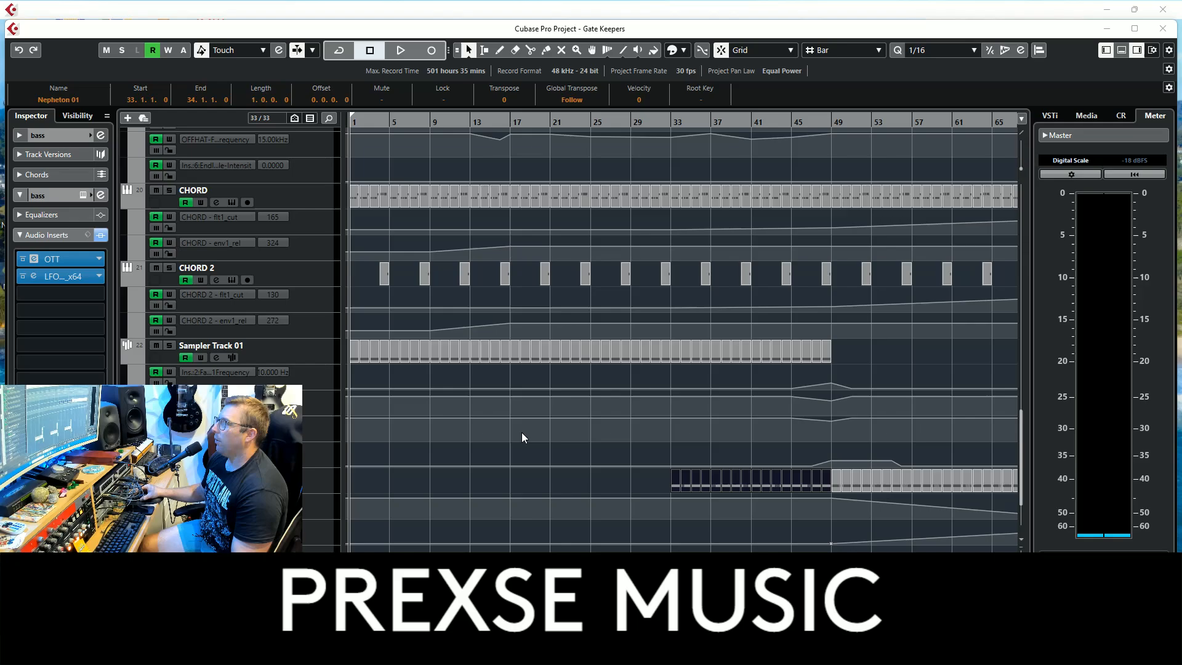
pyautogui.scroll(15, 568, 421)
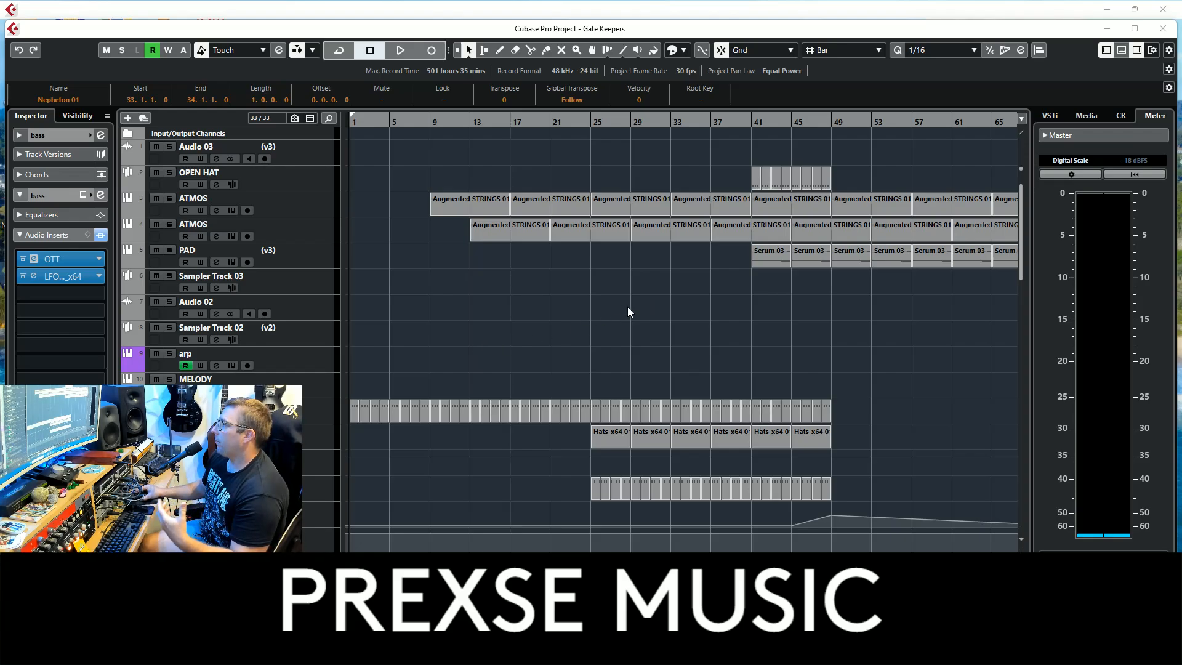
pyautogui.scroll(-5, 626, 308)
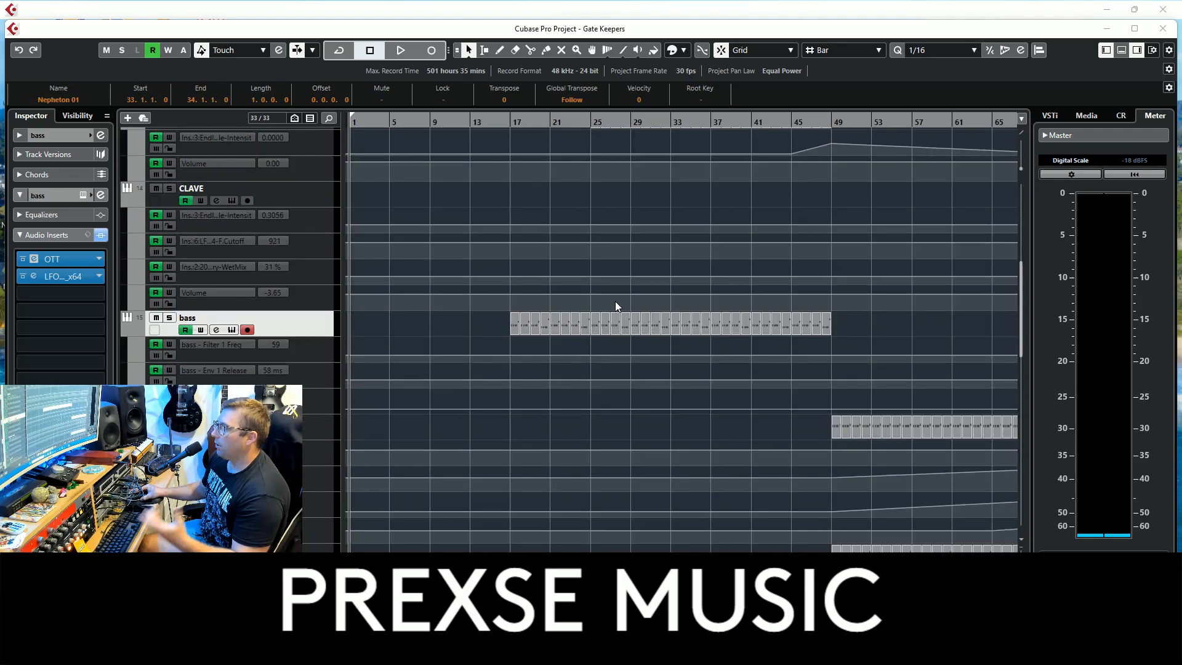
pyautogui.scroll(-4, 627, 300)
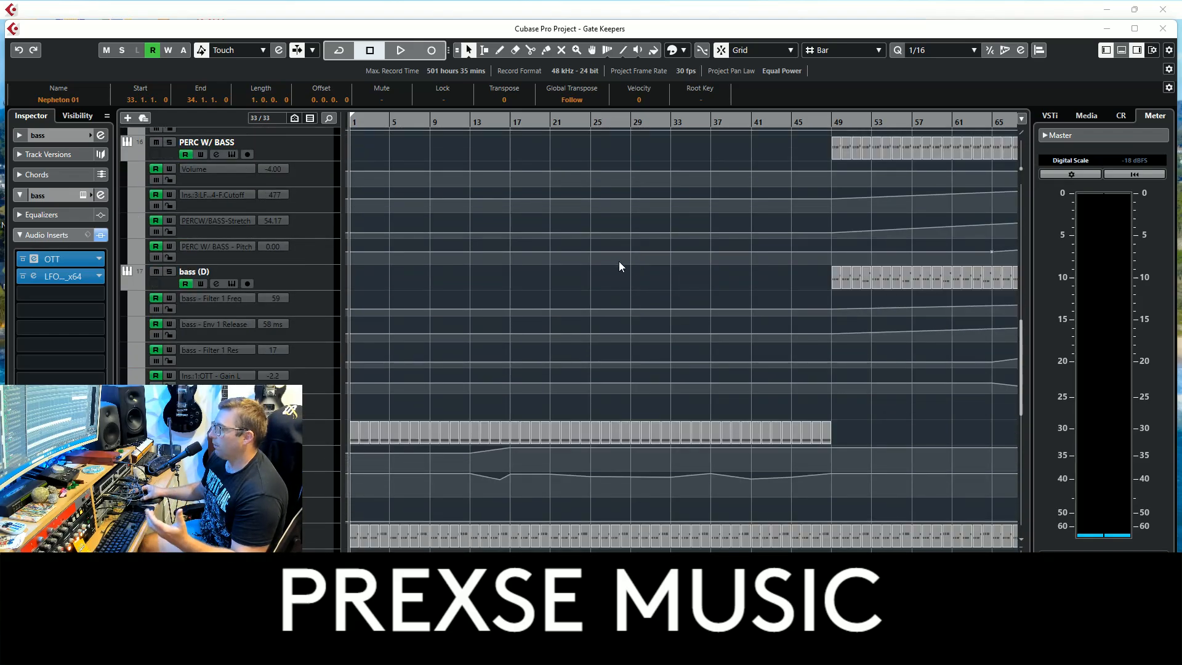
pyautogui.scroll(-5, 605, 272)
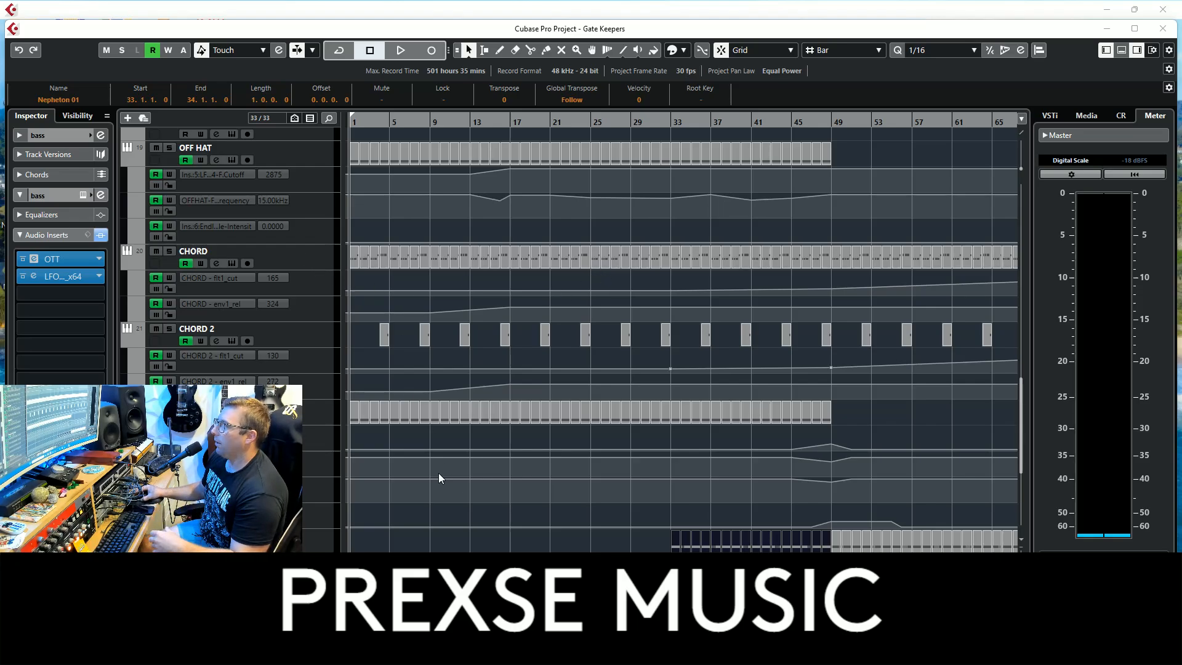
# - Close the OTT plug-in window and play Sampler Track 01 in solo
pyautogui.scroll(-2, 424, 468)
pyautogui.click(162, 321)
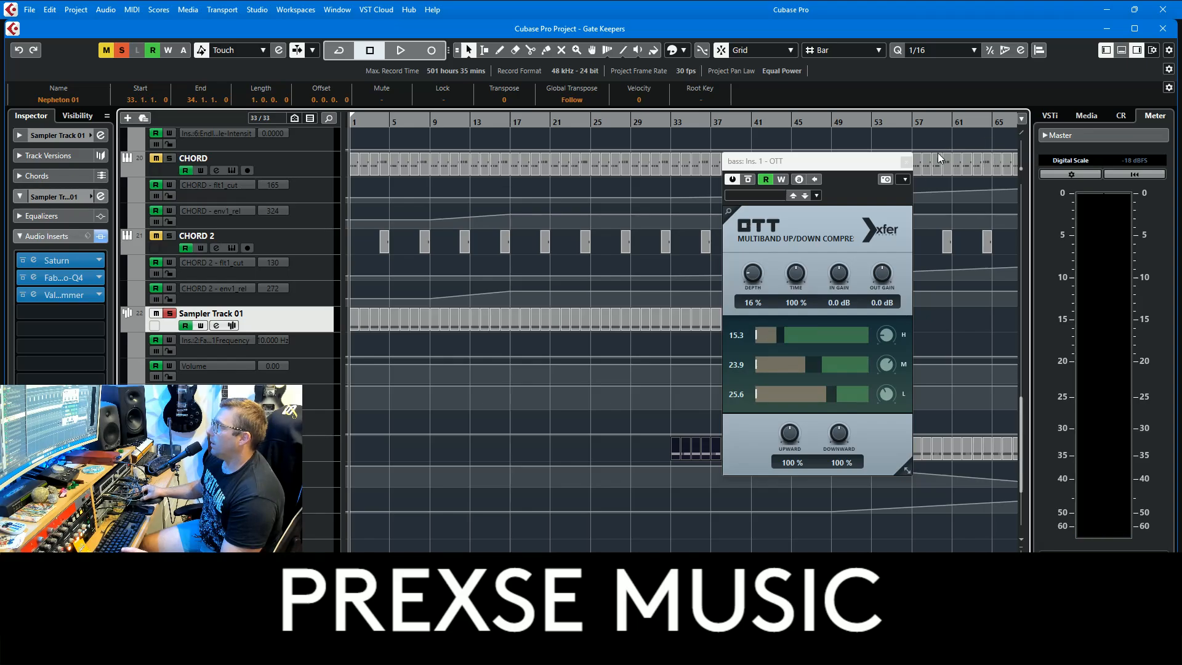
pyautogui.click(906, 162)
pyautogui.press('space')
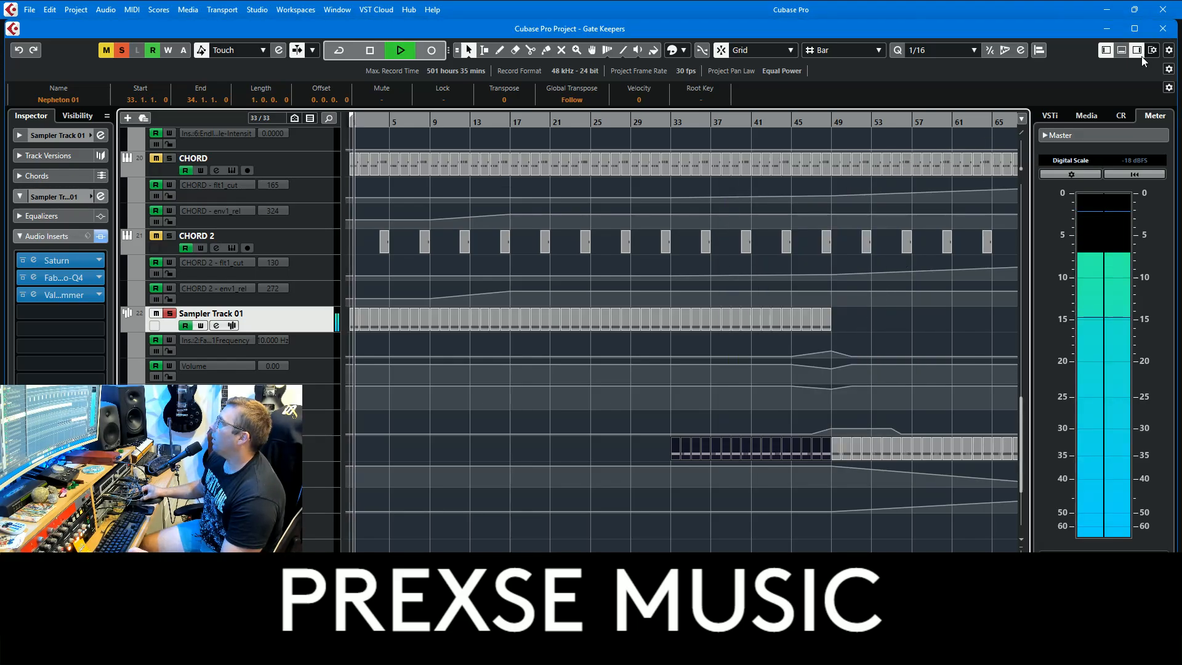
# - Examine the kick sample loaded in Sampler Track 01's sampler, hide the sampler and stop playback
pyautogui.click(1121, 50)
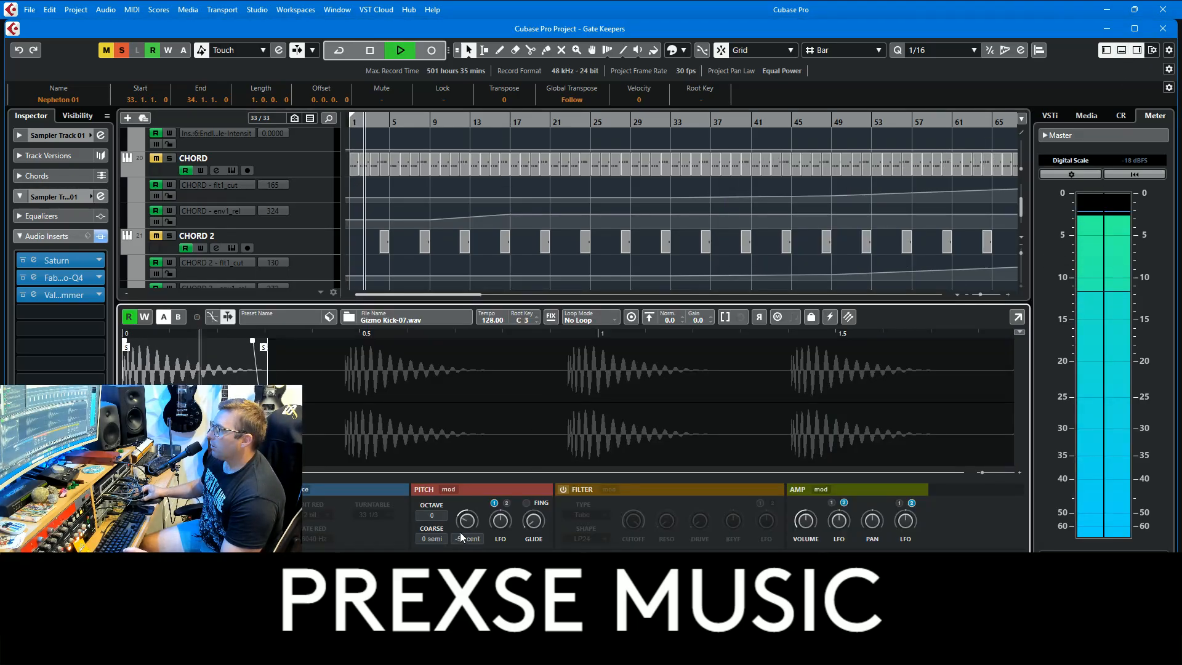
pyautogui.click(1120, 50)
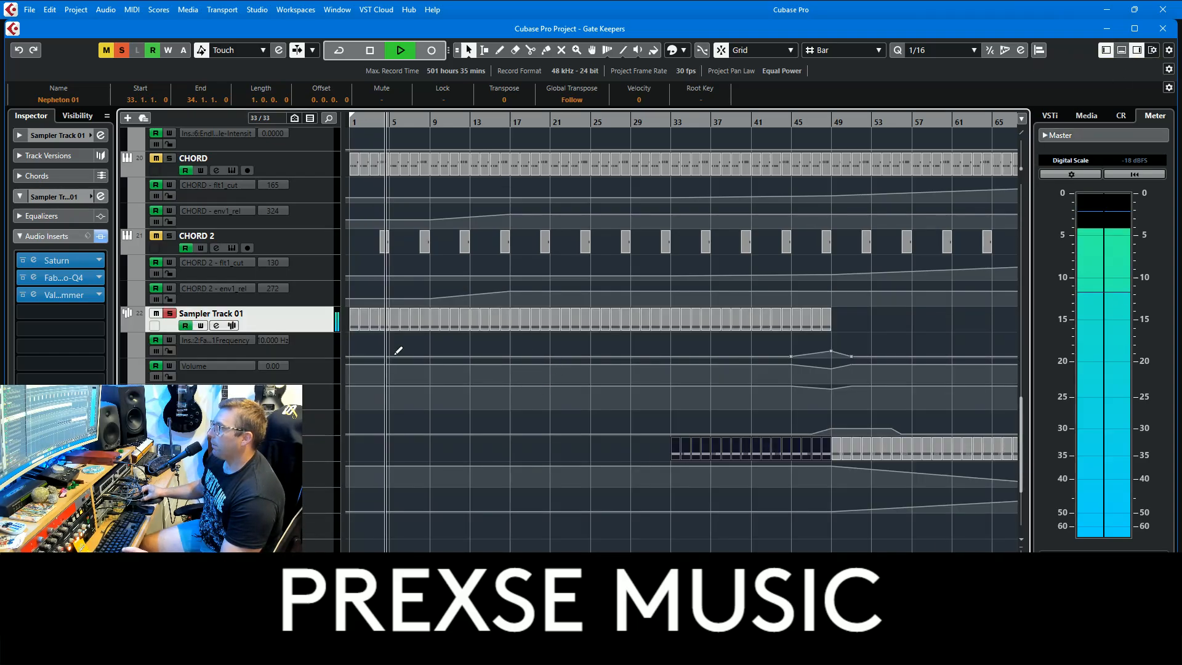
pyautogui.press('space')
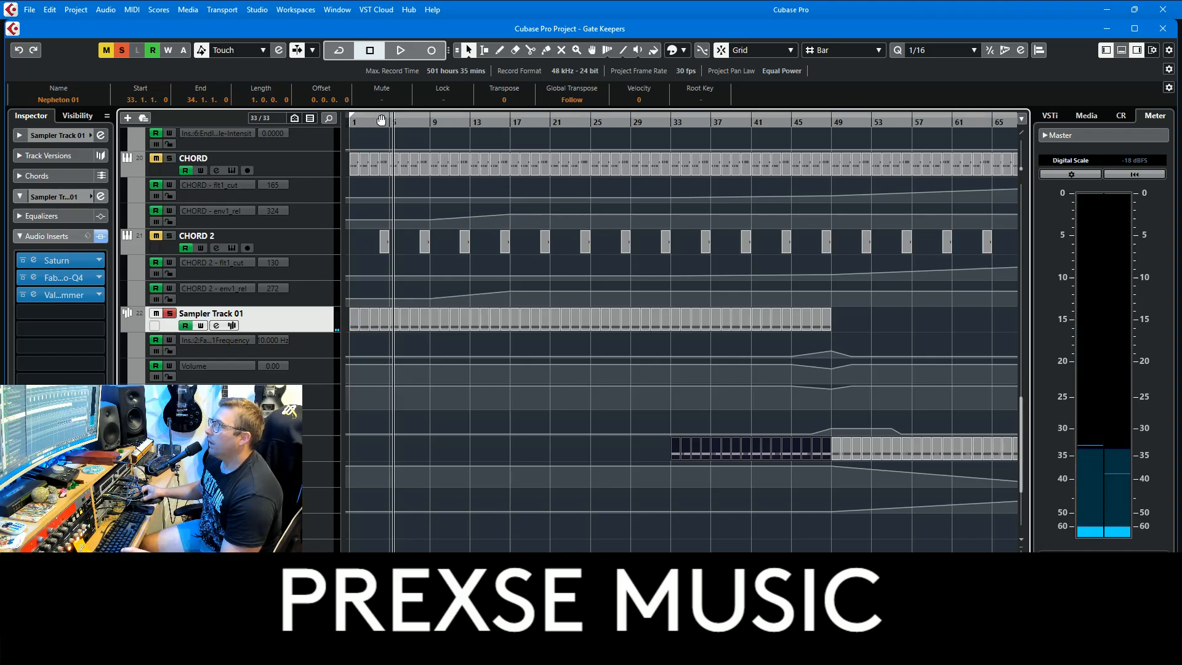
# - Resume playback of the soloed kick, check its insert effects and listen to the passage just before bar 49
pyautogui.press('space')
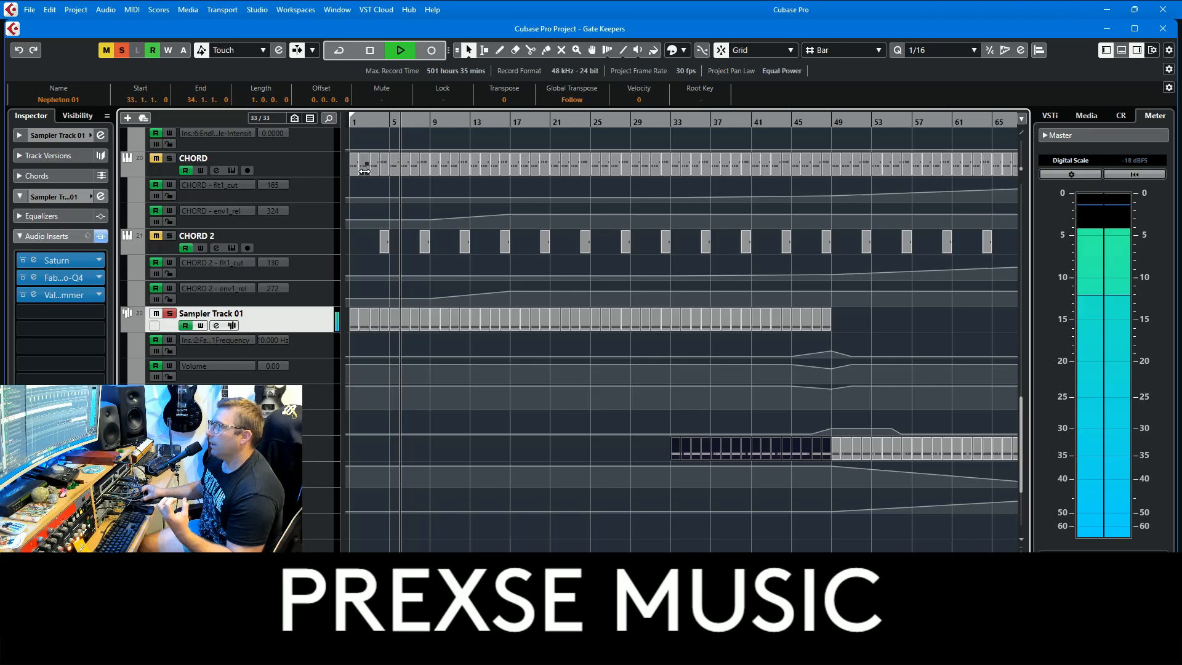
pyautogui.click(60, 260)
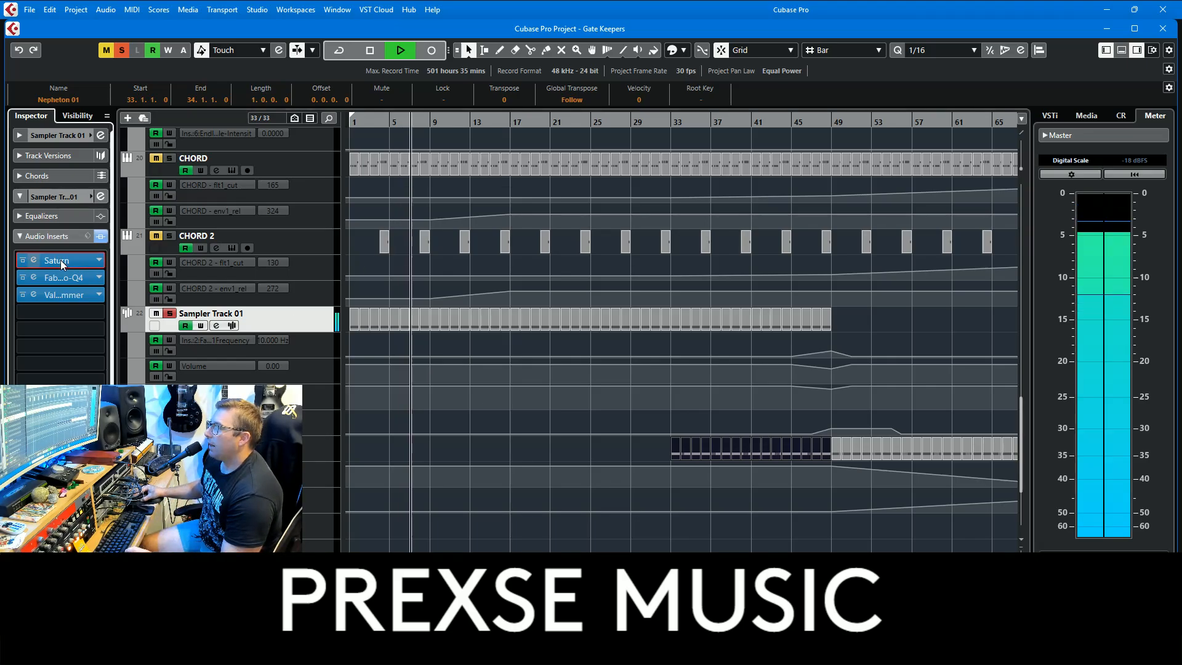
pyautogui.click(762, 370)
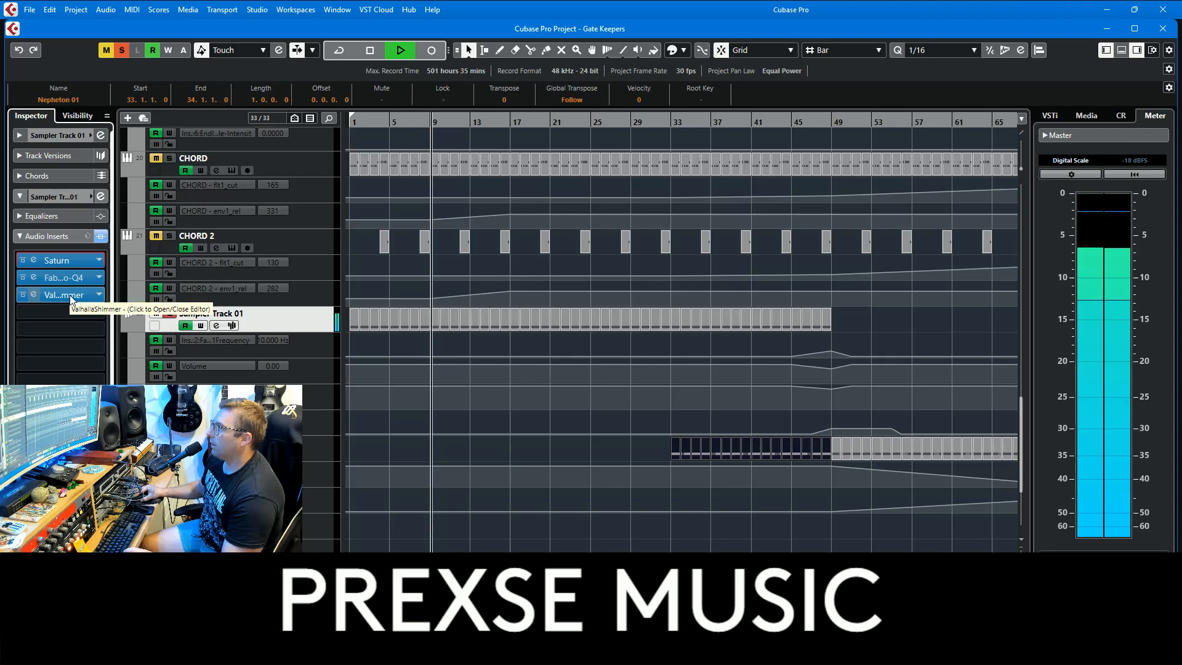
pyautogui.click(821, 125)
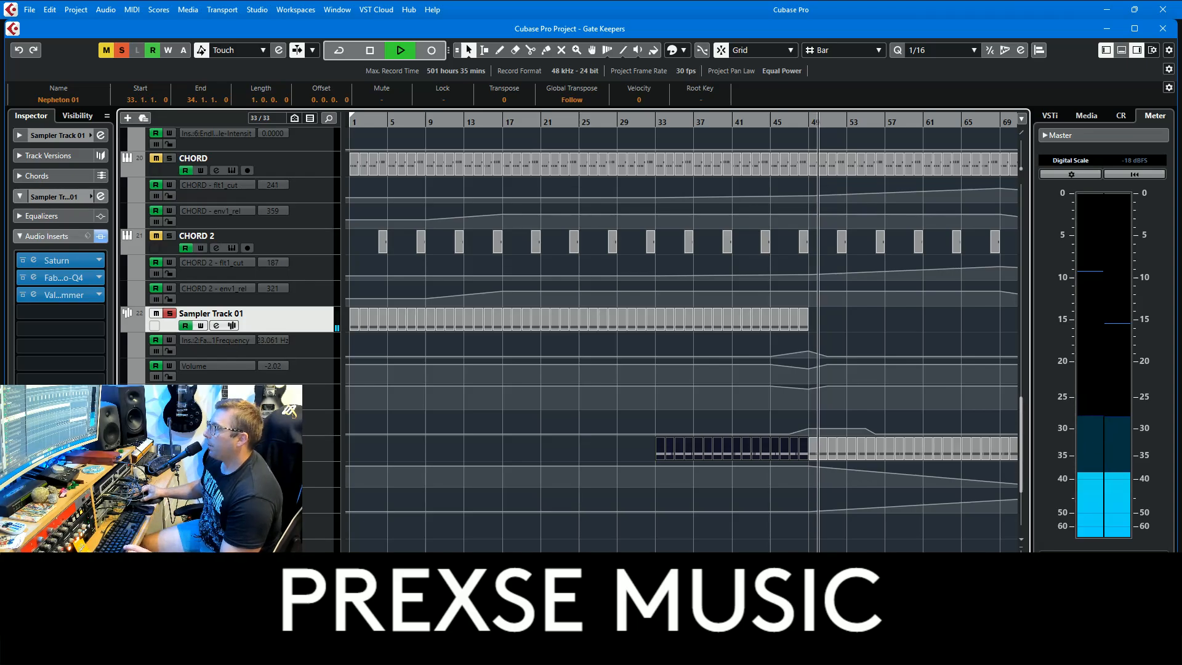
# - Return playback to the start of the project and solo the TRANS HAT track along with the kick
pyautogui.moveTo(363, 125); pyautogui.dragTo(239, 120)
pyautogui.scroll(15, 326, 320)
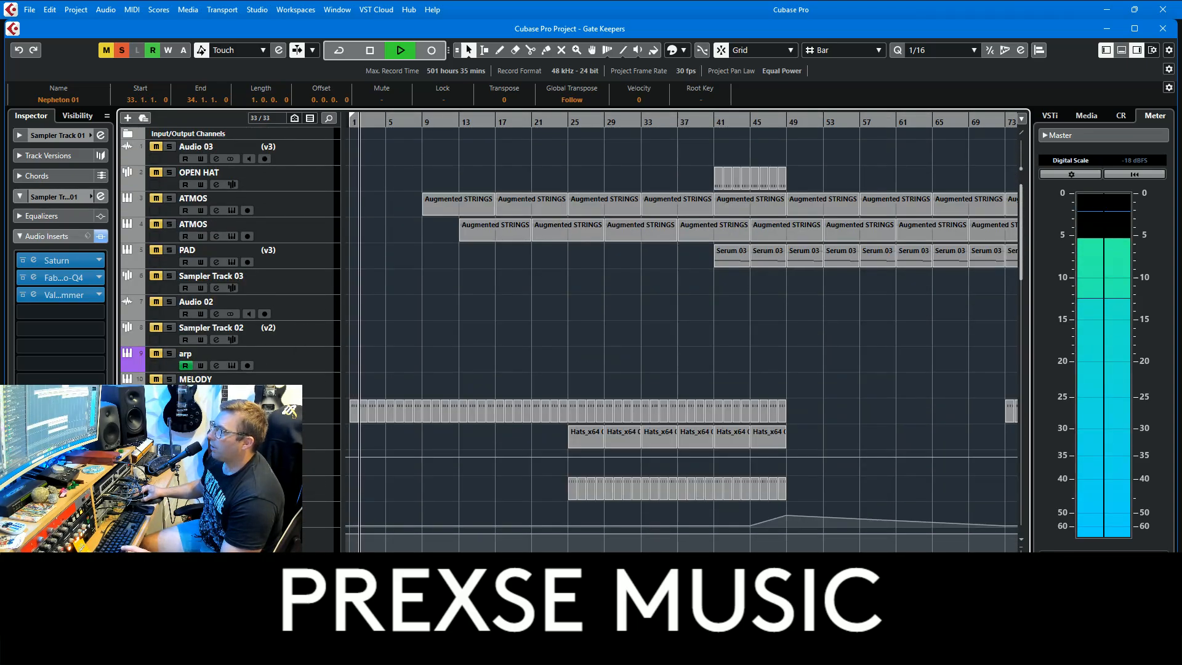
pyautogui.click(307, 422)
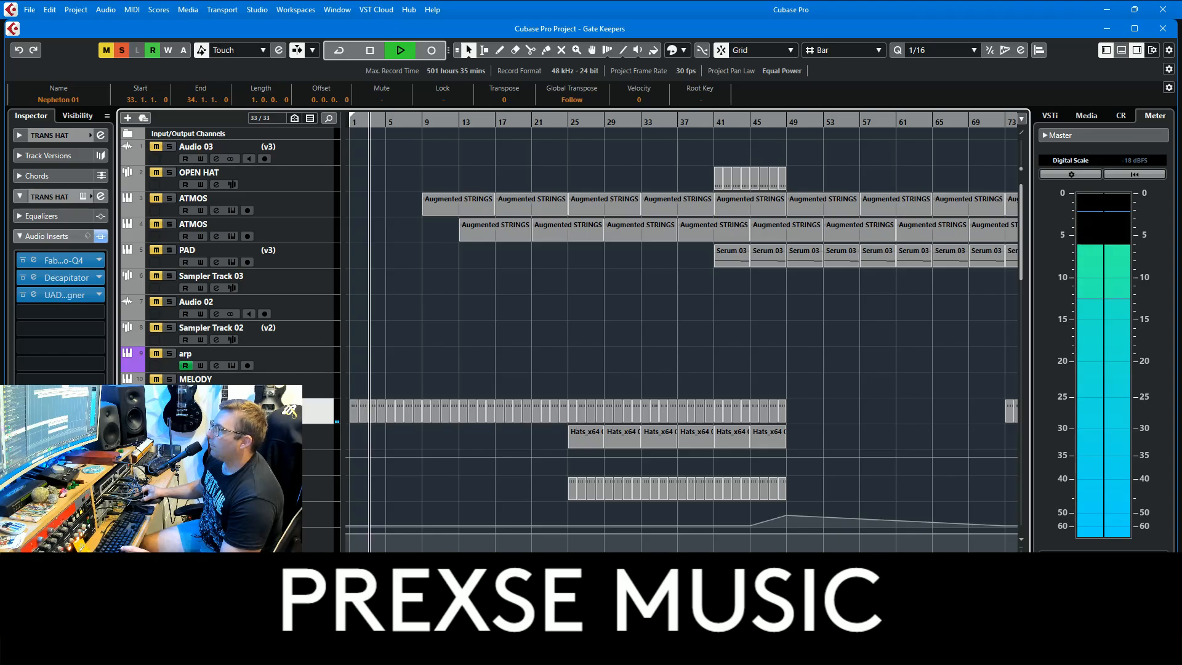
# - Add the OFF HAT track below Acid V 01 to the soloed tracks and select it
pyautogui.scroll(-10, 335, 403)
pyautogui.scroll(8, 315, 412)
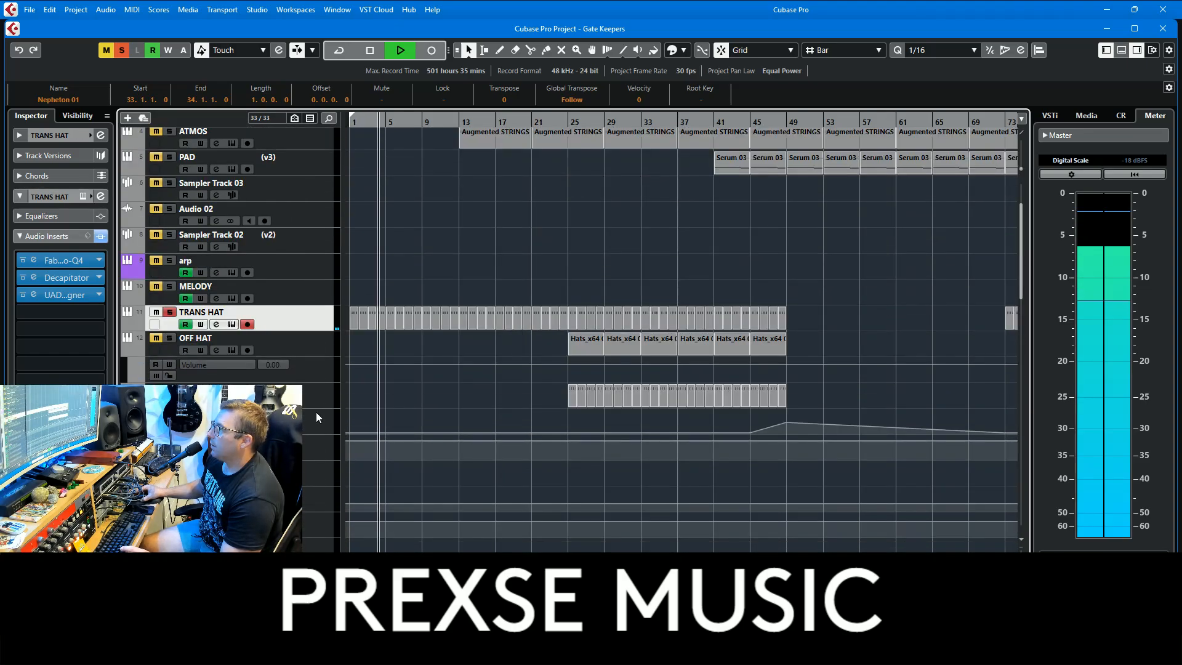
pyautogui.scroll(-3, 315, 412)
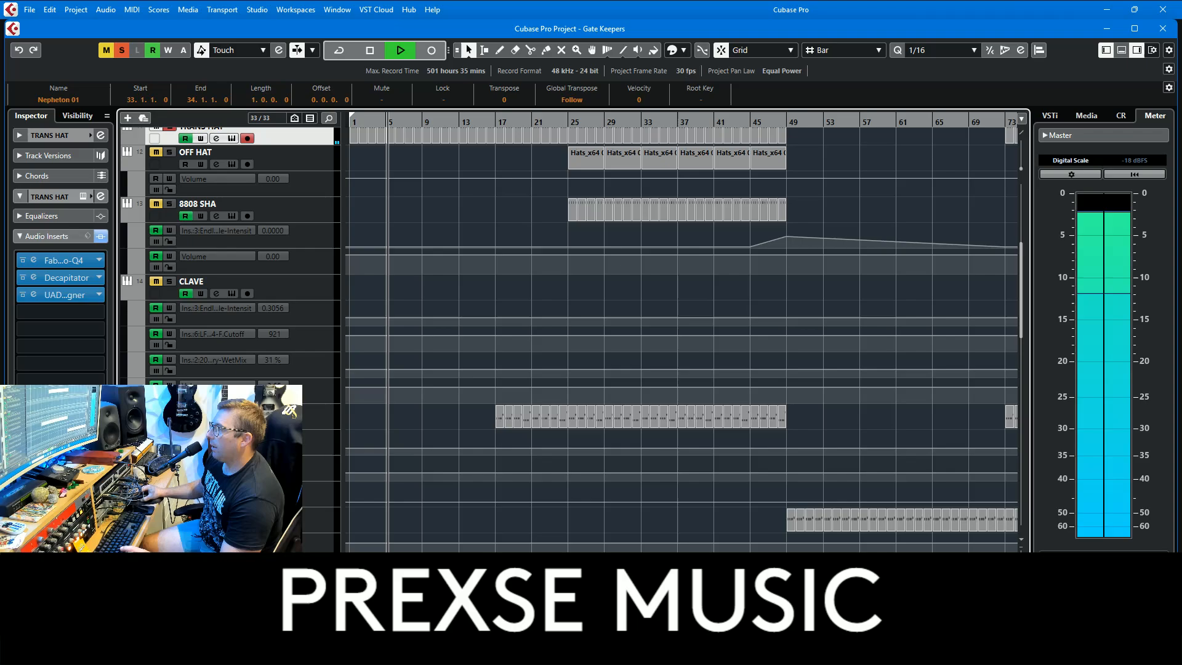
pyautogui.scroll(-2, 304, 419)
pyautogui.scroll(-7, 271, 313)
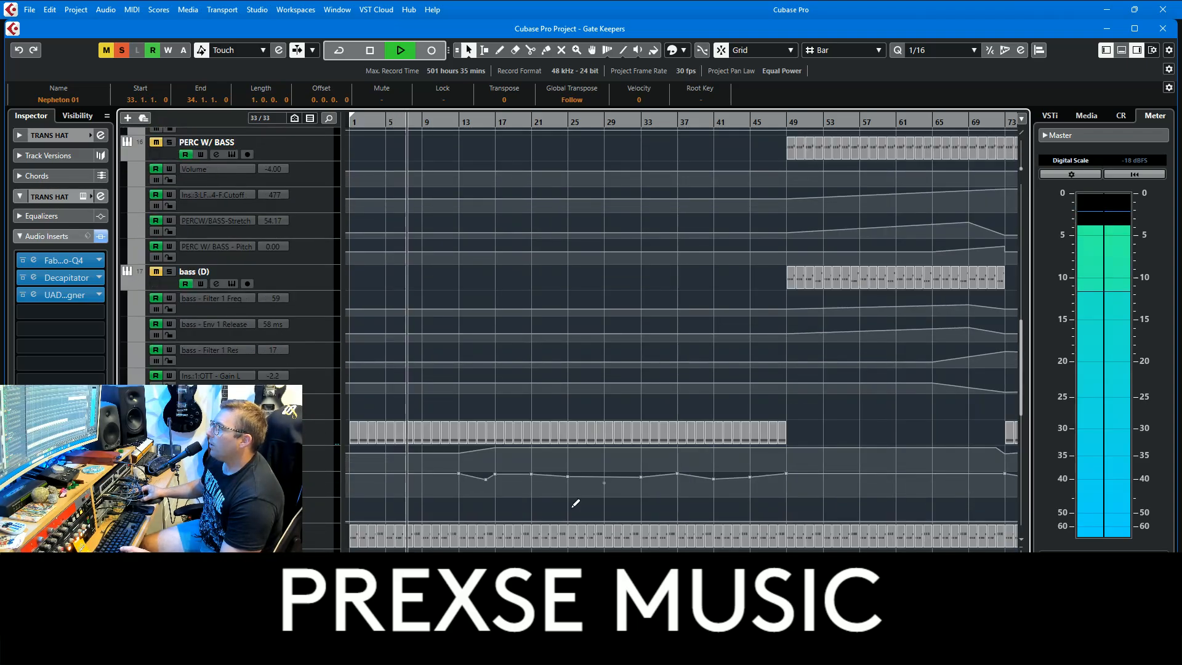
pyautogui.click(316, 434)
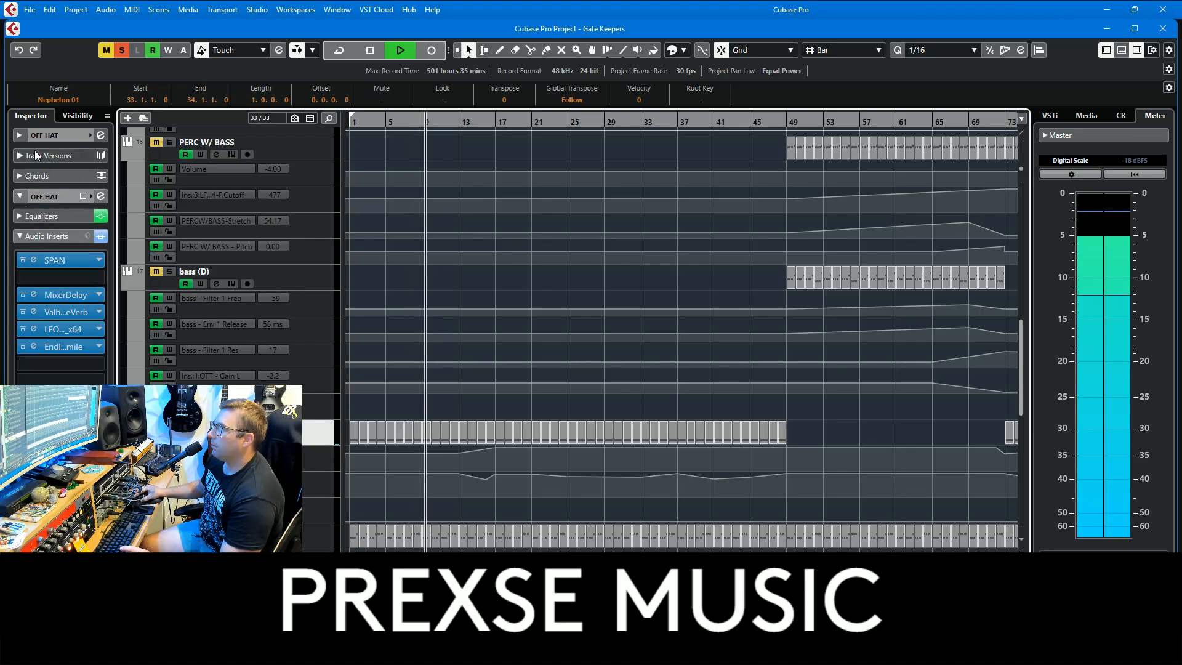
# - Examine the Hats instrument settings of the OFF HAT track and close the instrument window
pyautogui.click(48, 137)
pyautogui.click(101, 264)
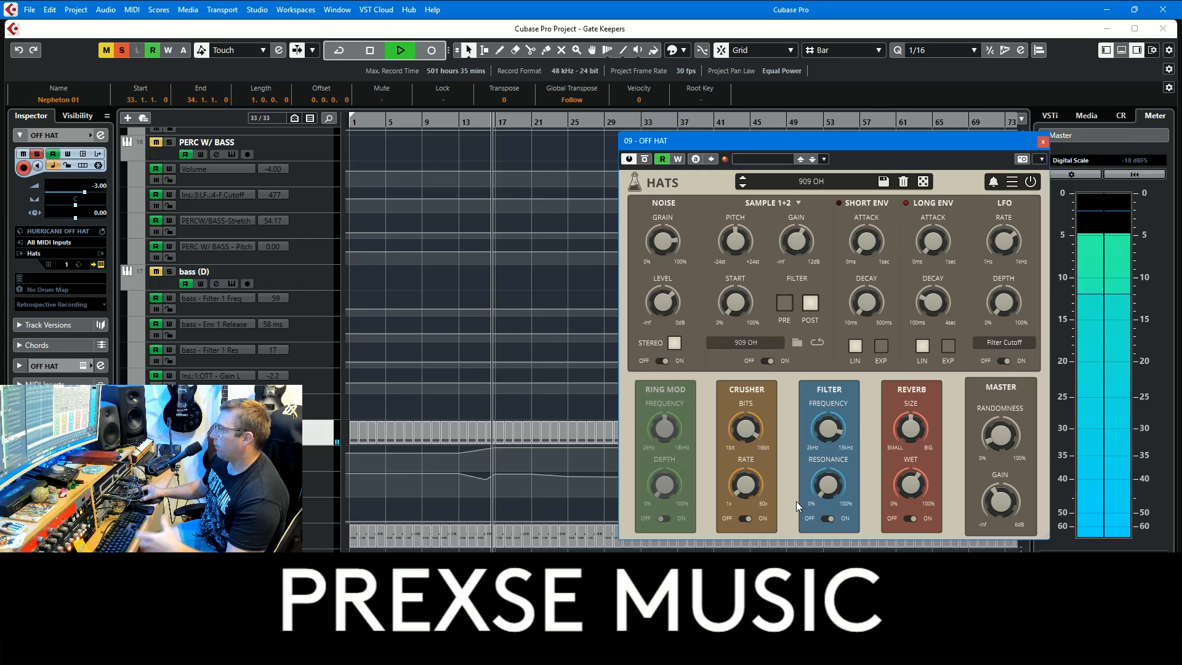
pyautogui.click(1043, 142)
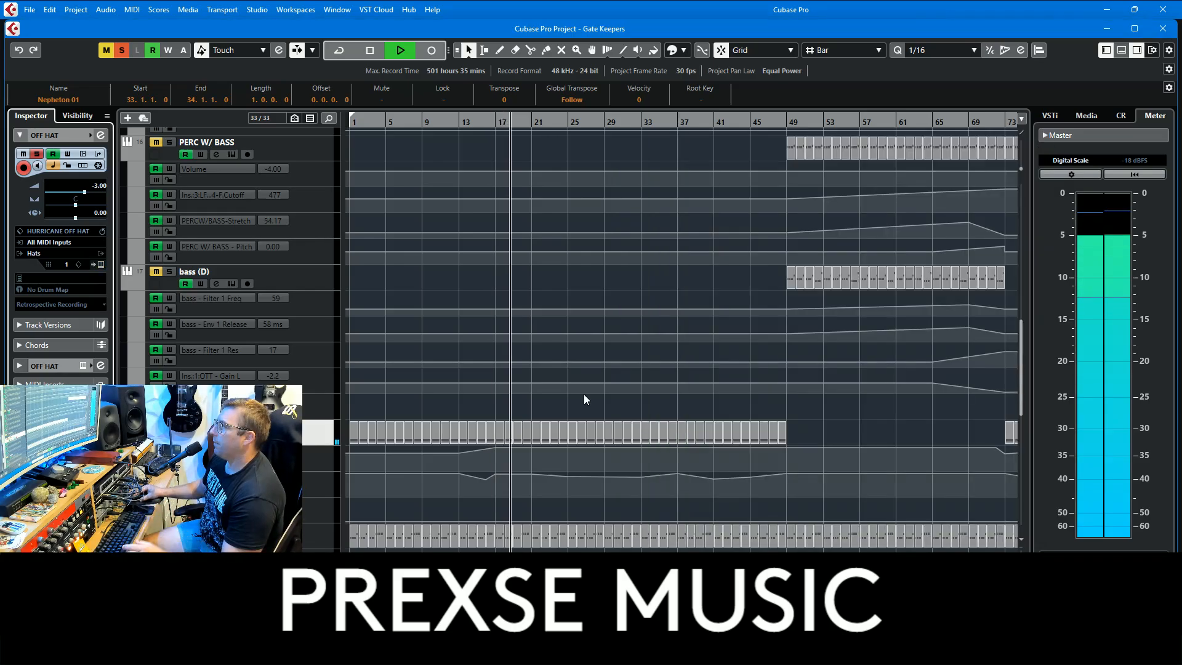
# - Solo the CHORD track, replay from bar 1 and examine its Spire synth before closing the synth window
pyautogui.scroll(-5, 331, 508)
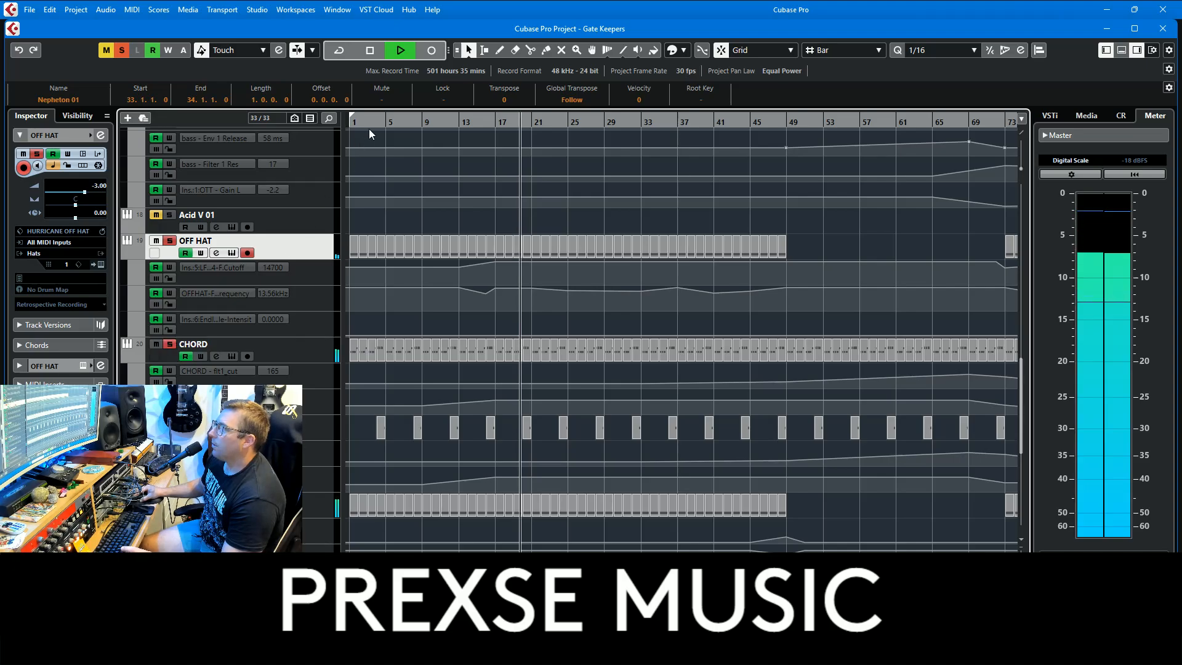
pyautogui.click(353, 122)
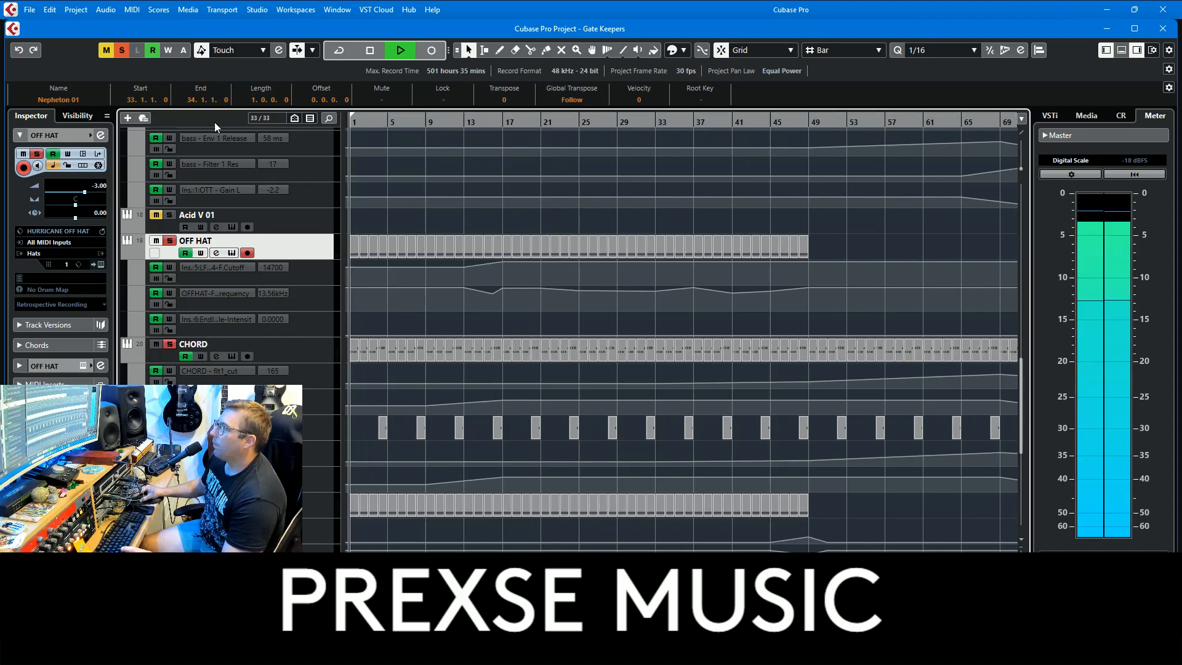
pyautogui.click(231, 356)
pyautogui.press('space')
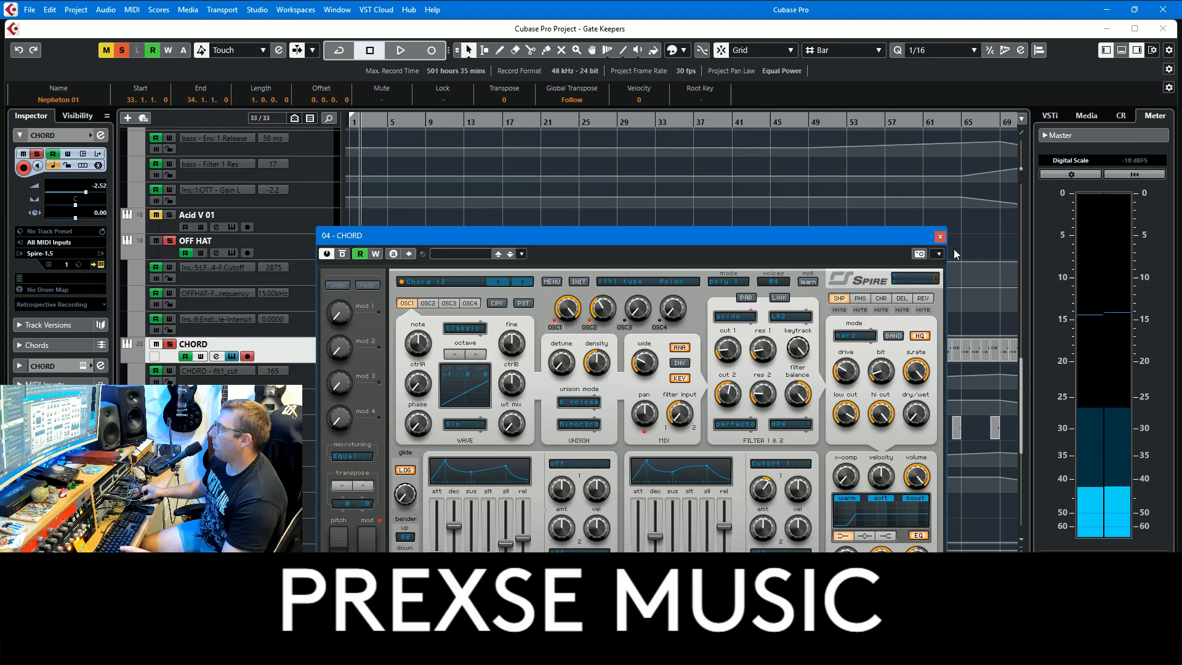
pyautogui.click(940, 237)
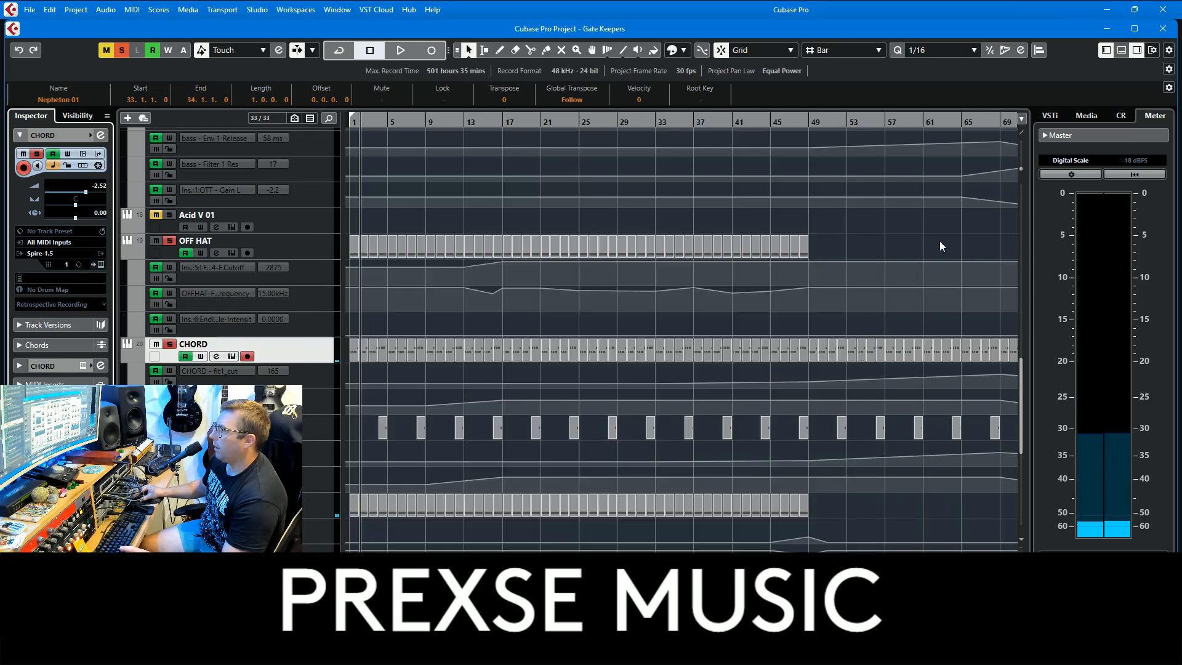
# - Solo the CHORD 2 track, examine the unison settings of its Spire synth and close the synth window
pyautogui.click(316, 433)
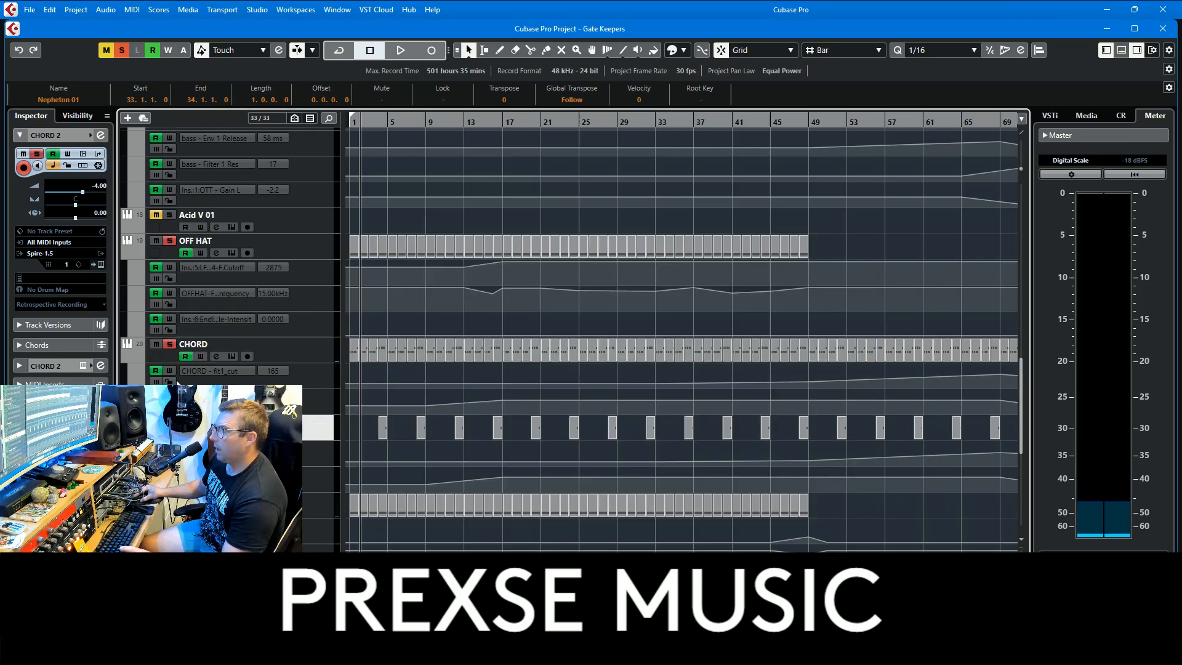
pyautogui.click(101, 265)
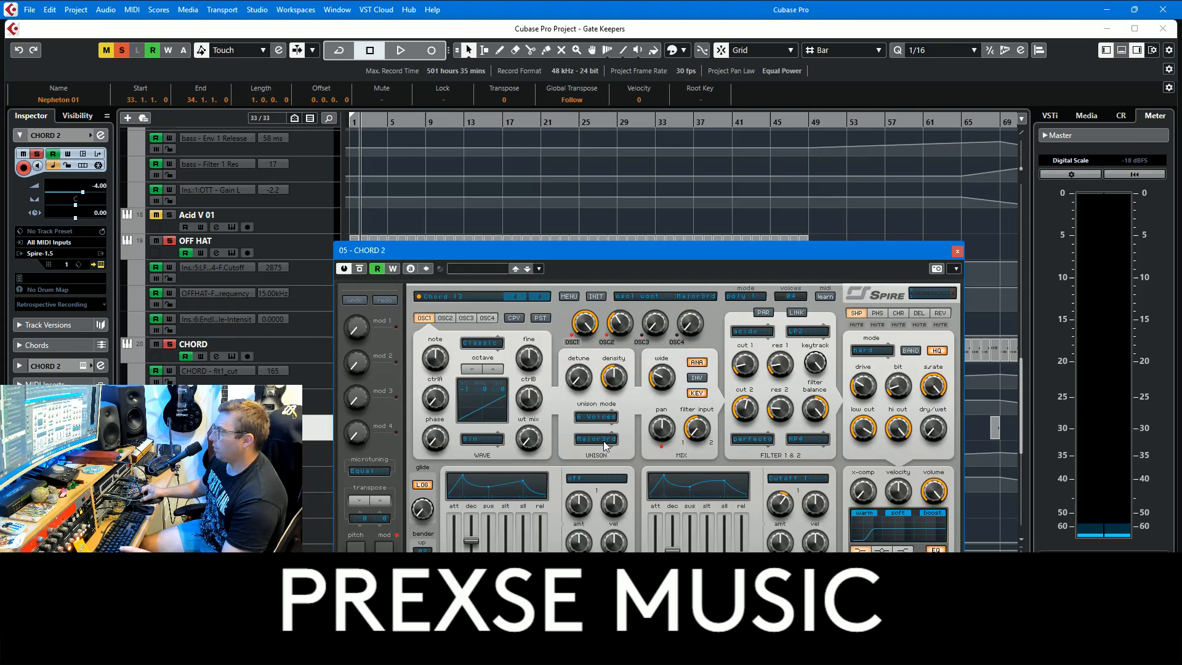
pyautogui.click(957, 252)
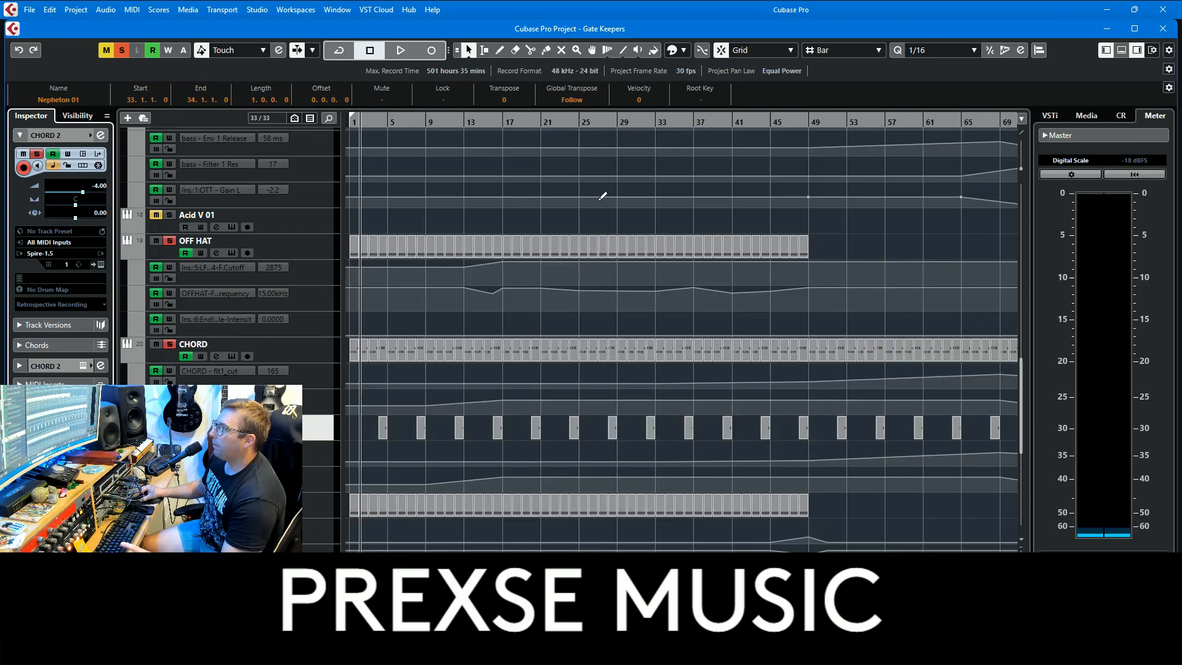
# - Play the soloed kick, hat and chord tracks together while looking over the rest of the arrangement
pyautogui.press('space')
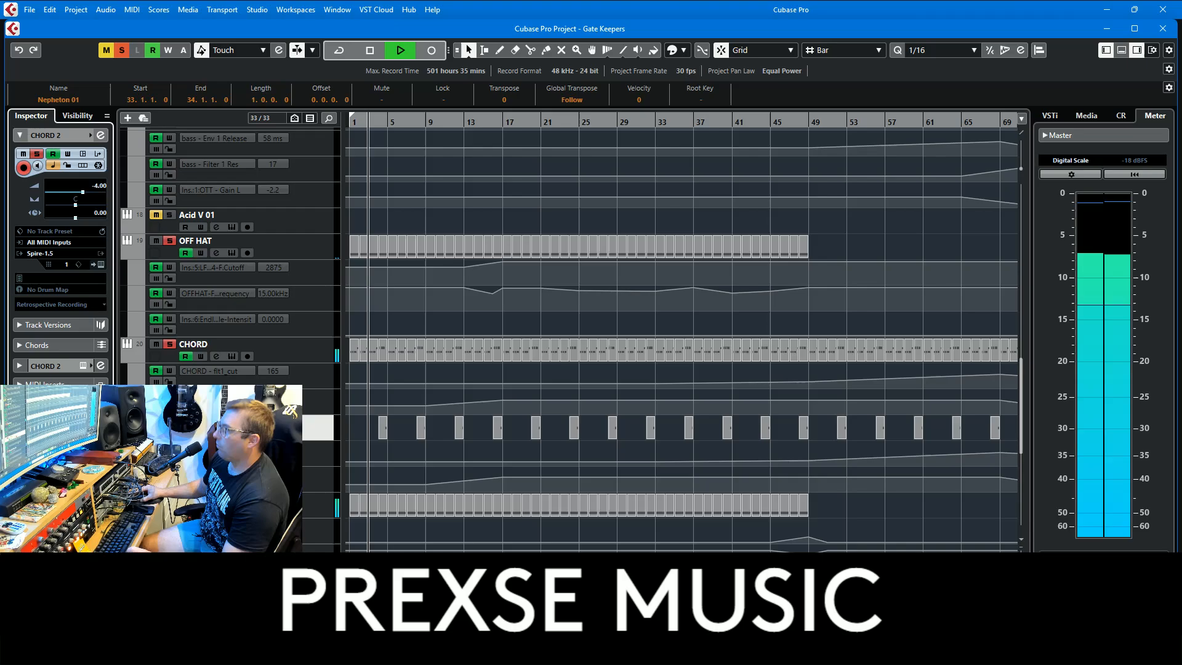
pyautogui.scroll(-3, 379, 444)
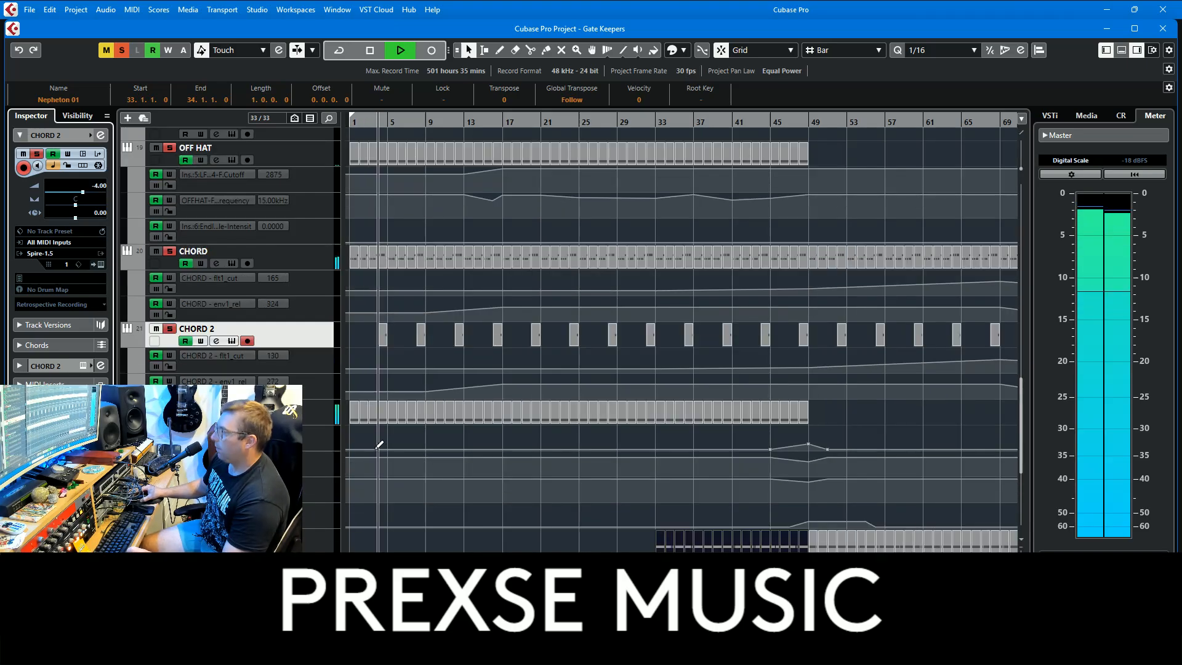
pyautogui.scroll(-3, 375, 453)
pyautogui.scroll(-5, 381, 460)
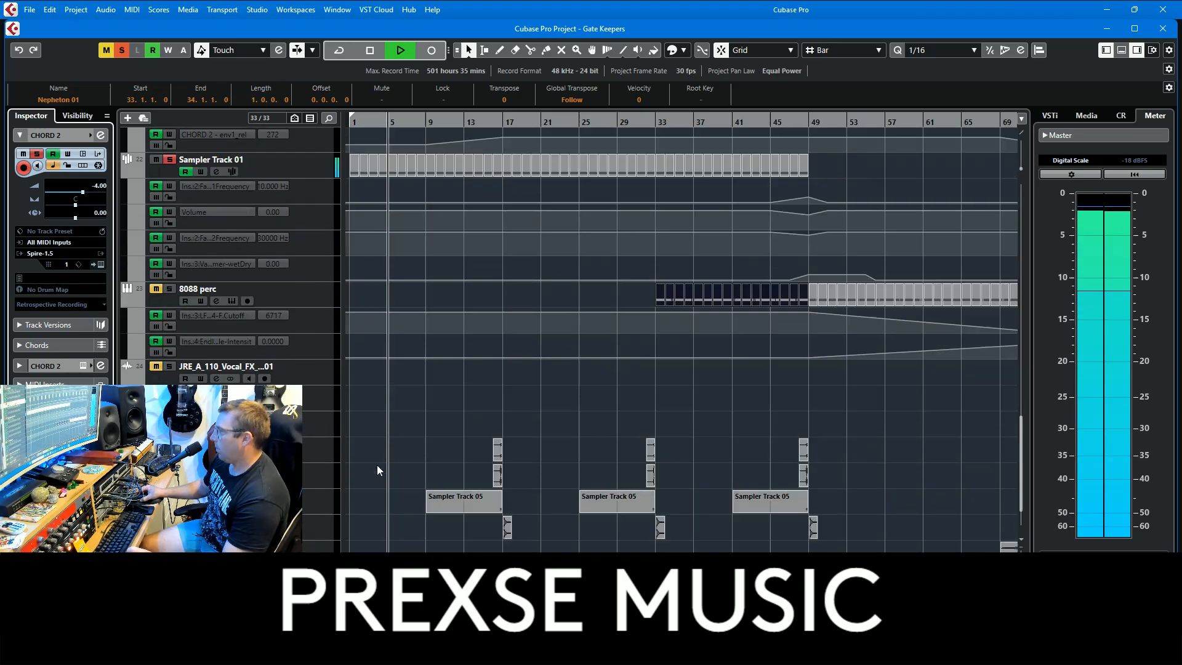
pyautogui.scroll(15, 408, 310)
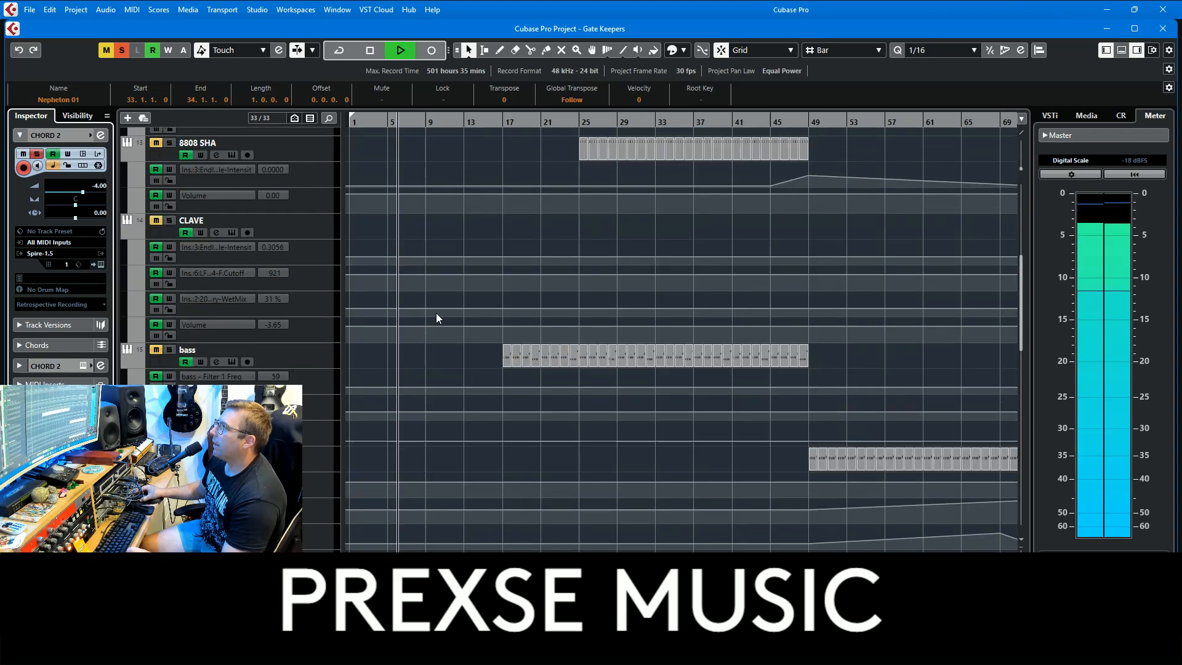
pyautogui.scroll(15, 437, 317)
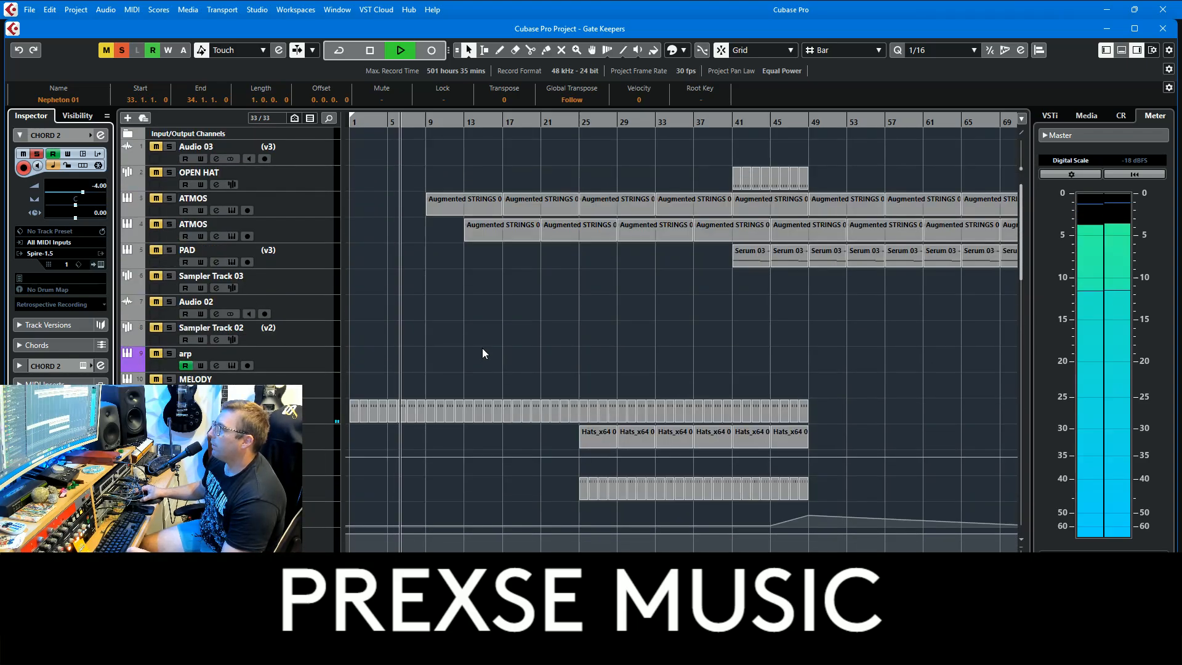
# - Solo both ATMOS tracks, select the upper one and listen to them with the other soloed tracks, pausing and resuming playback
pyautogui.click(170, 197)
pyautogui.click(170, 224)
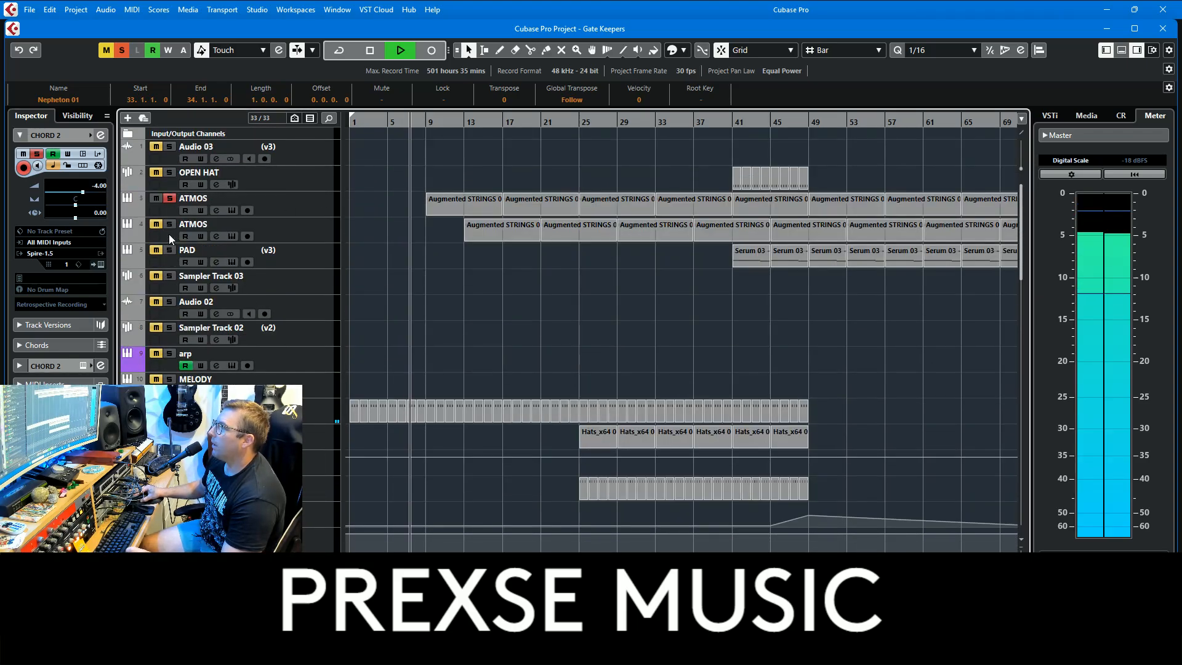
pyautogui.click(312, 200)
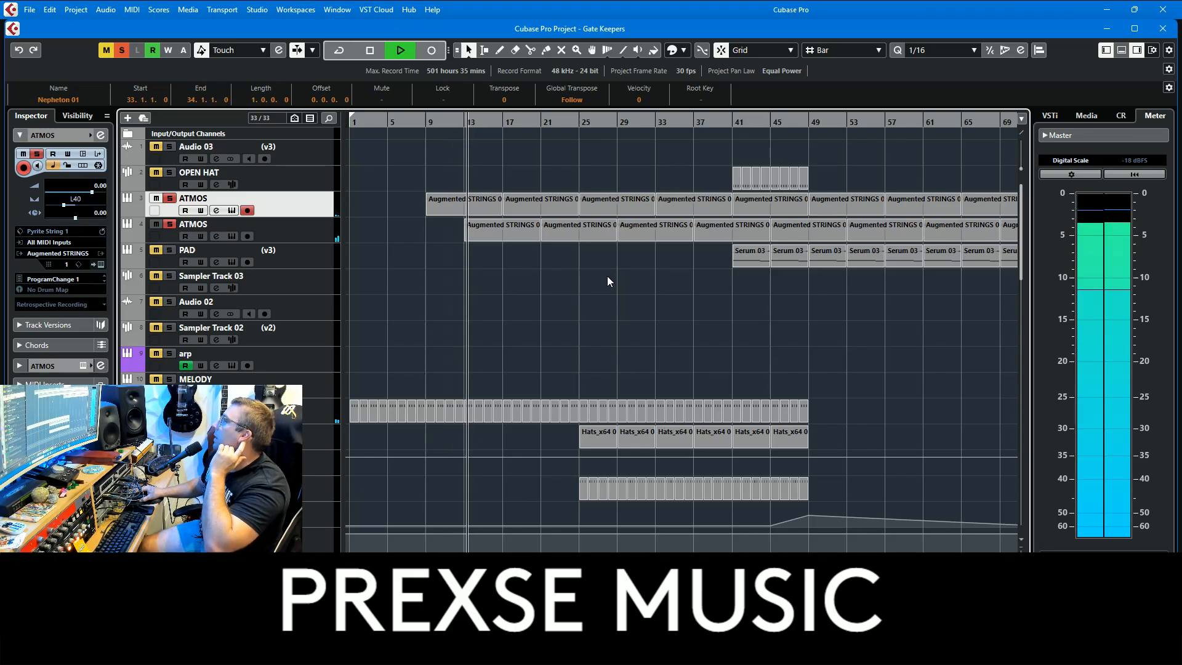
pyautogui.press('space')
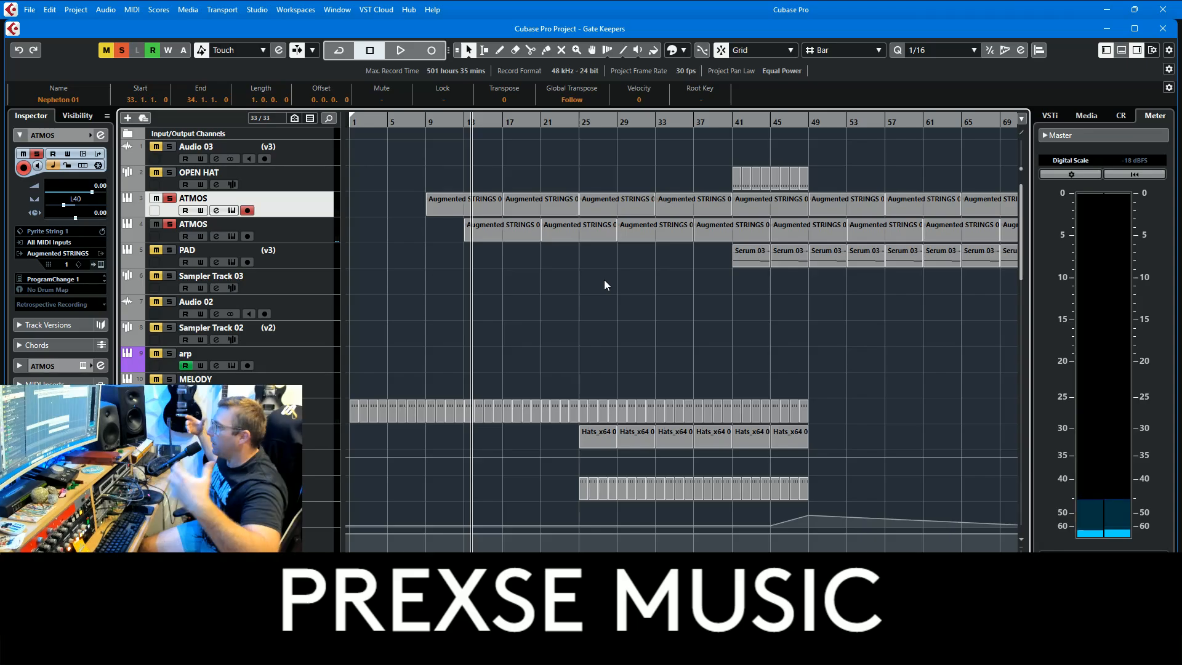
pyautogui.press('space')
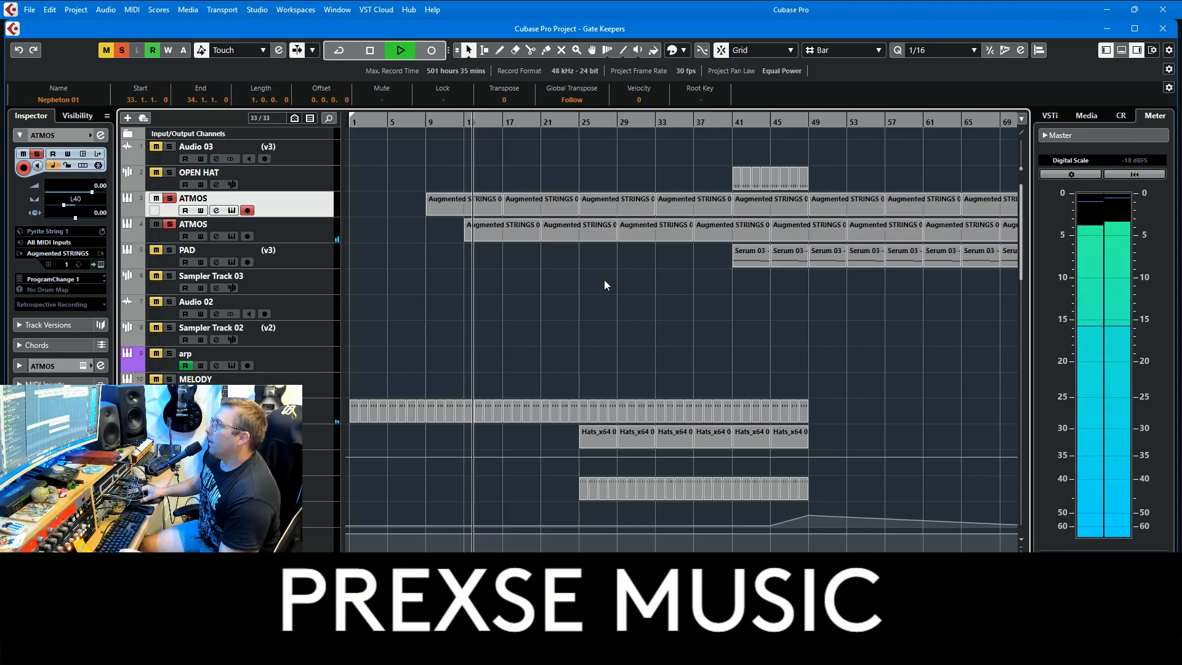
# - Select the bass track and replay the soloed tracks from bar 17, where the bass part starts
pyautogui.scroll(-5, 631, 320)
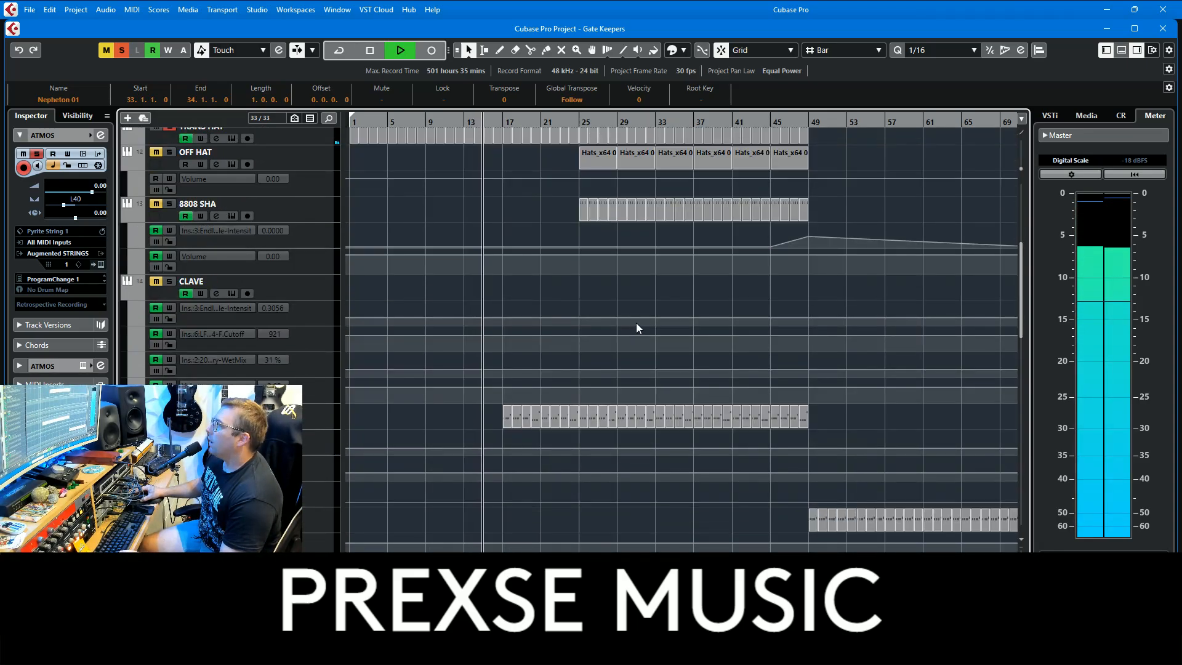
pyautogui.click(318, 424)
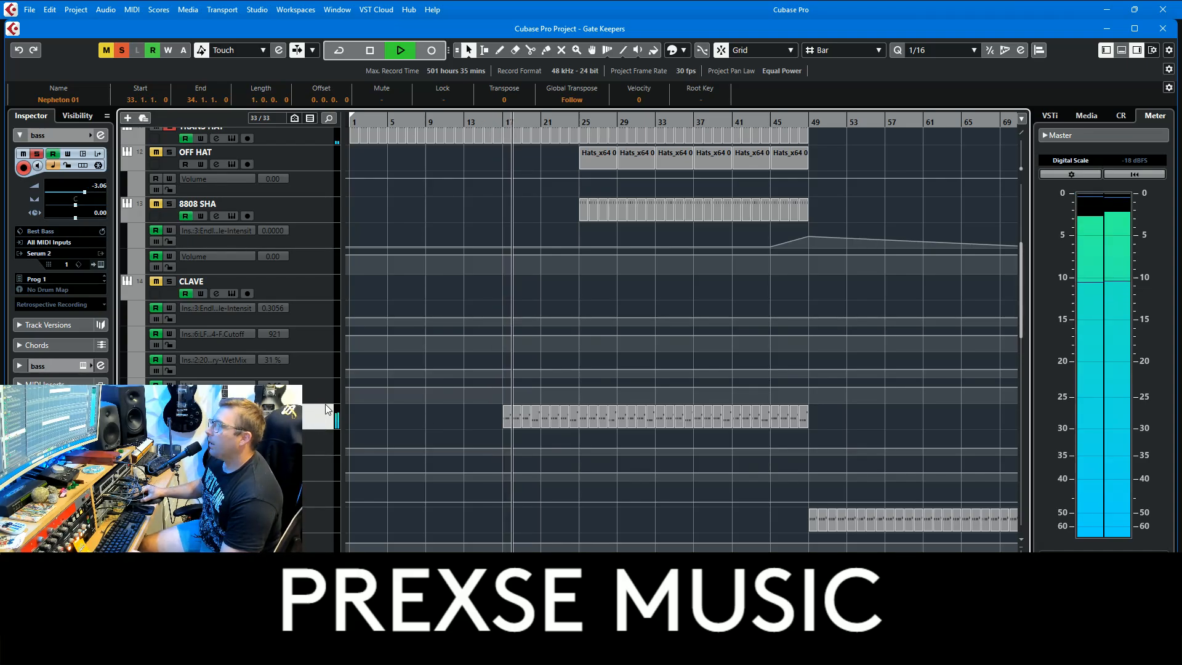
pyautogui.press('space')
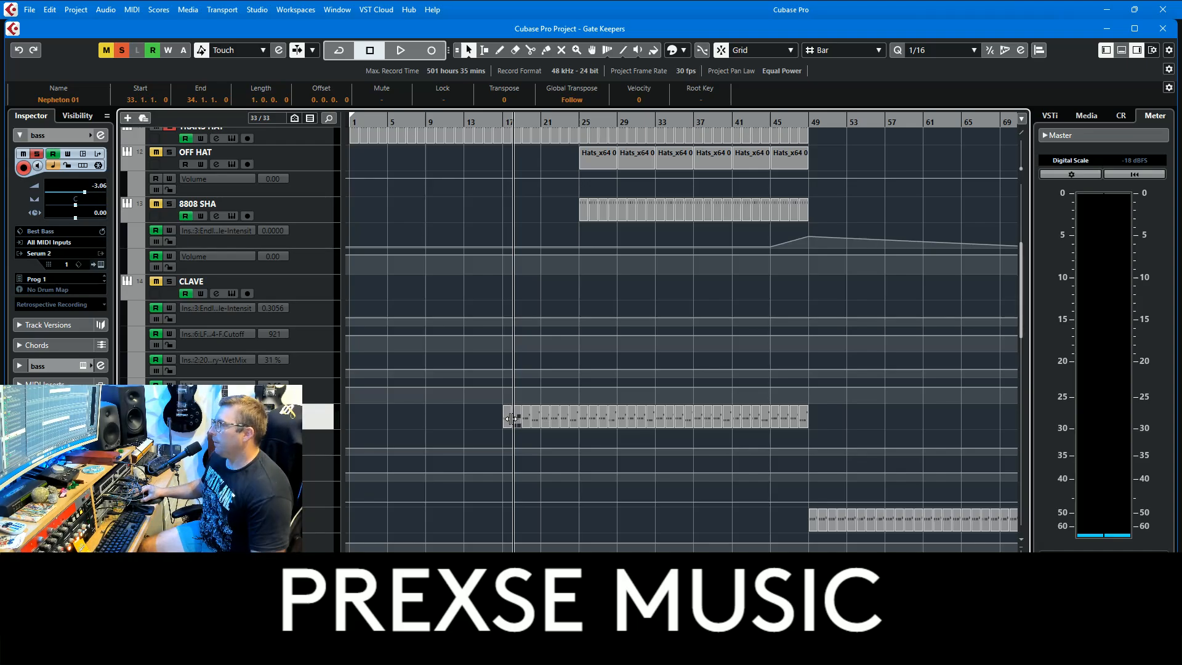
pyautogui.click(501, 121)
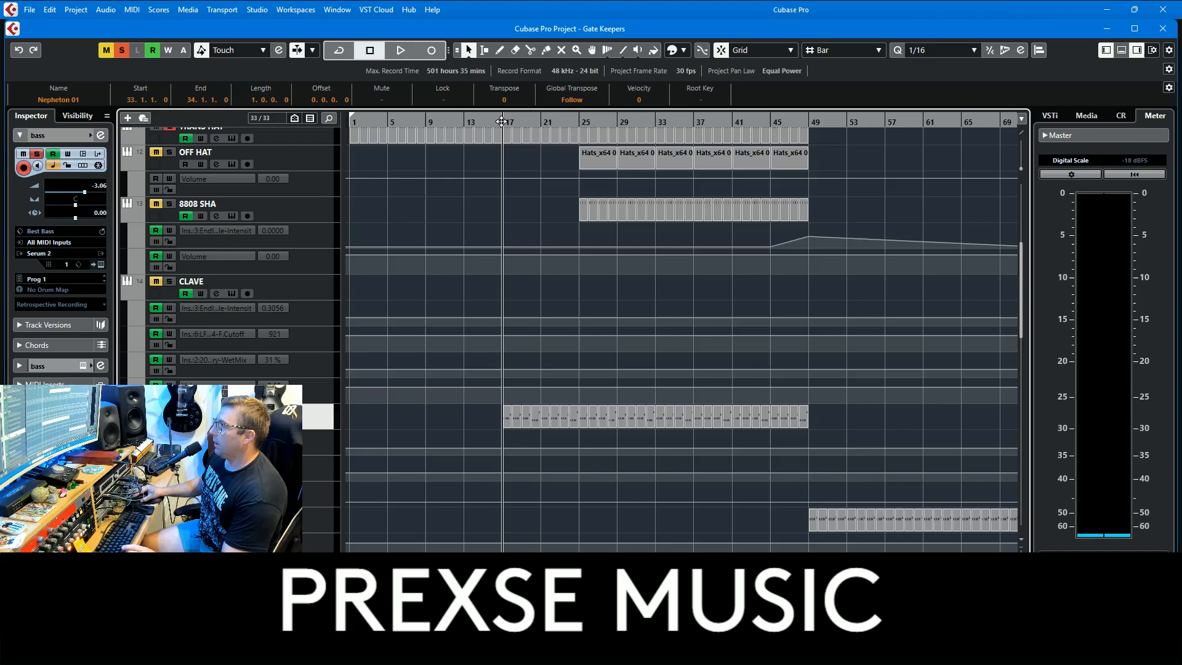
pyautogui.press('space')
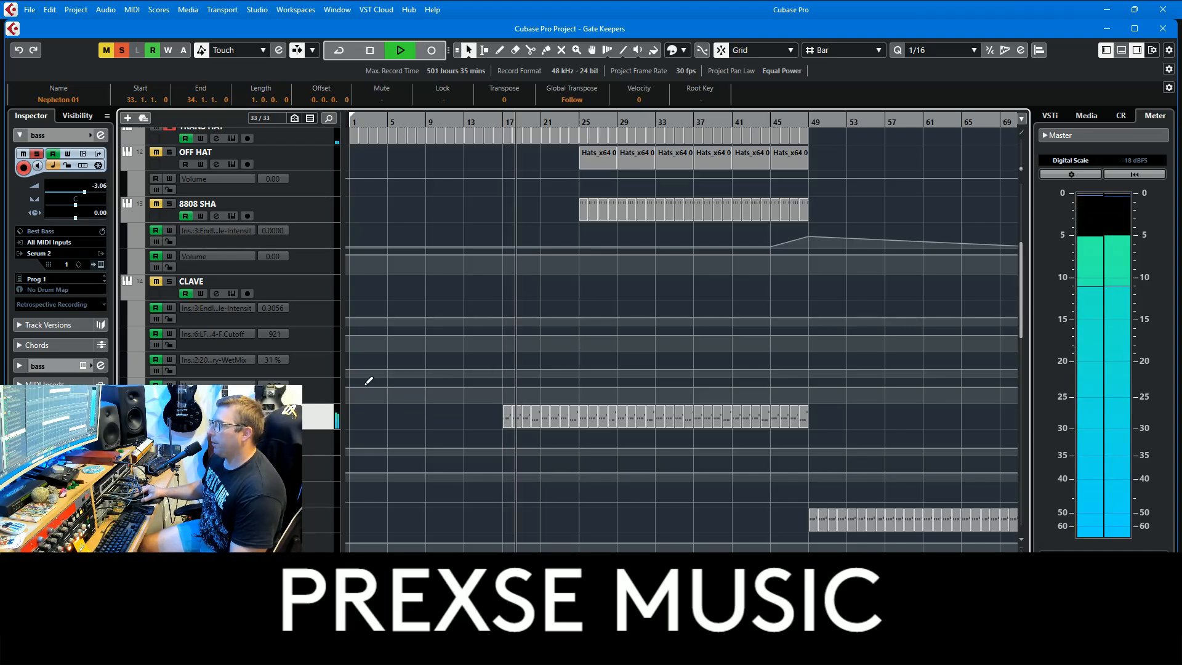
# - Examine the Serum 2 synth of the bass track with playback stopped and close its window
pyautogui.click(99, 264)
pyautogui.press('space')
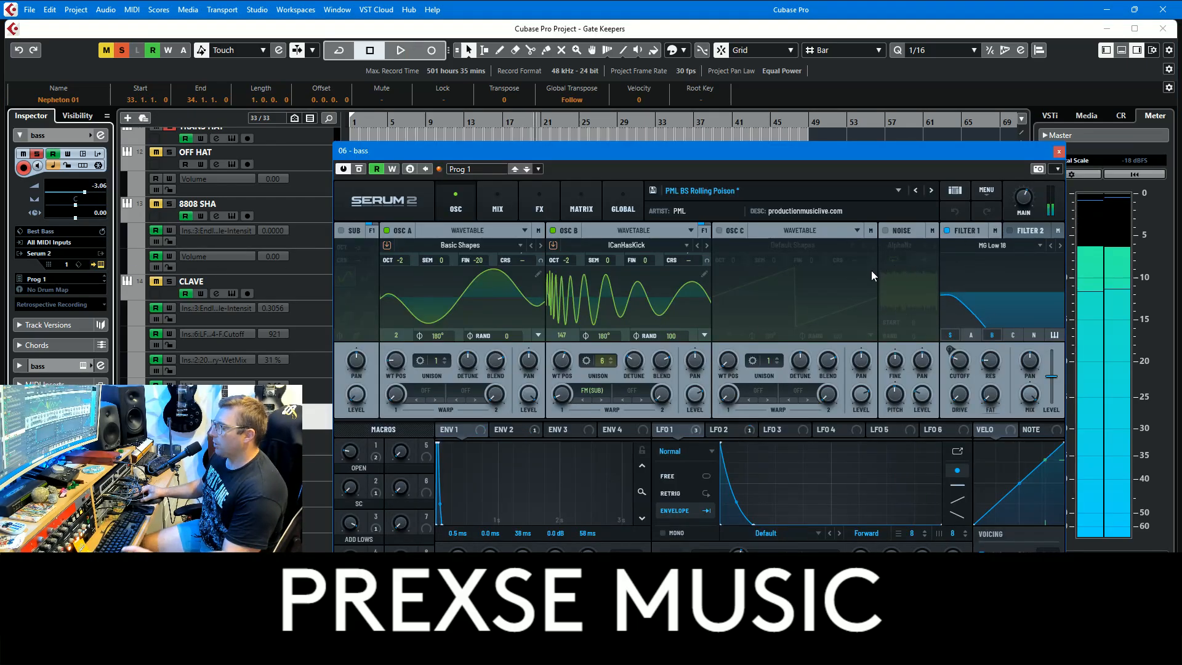
pyautogui.click(1058, 152)
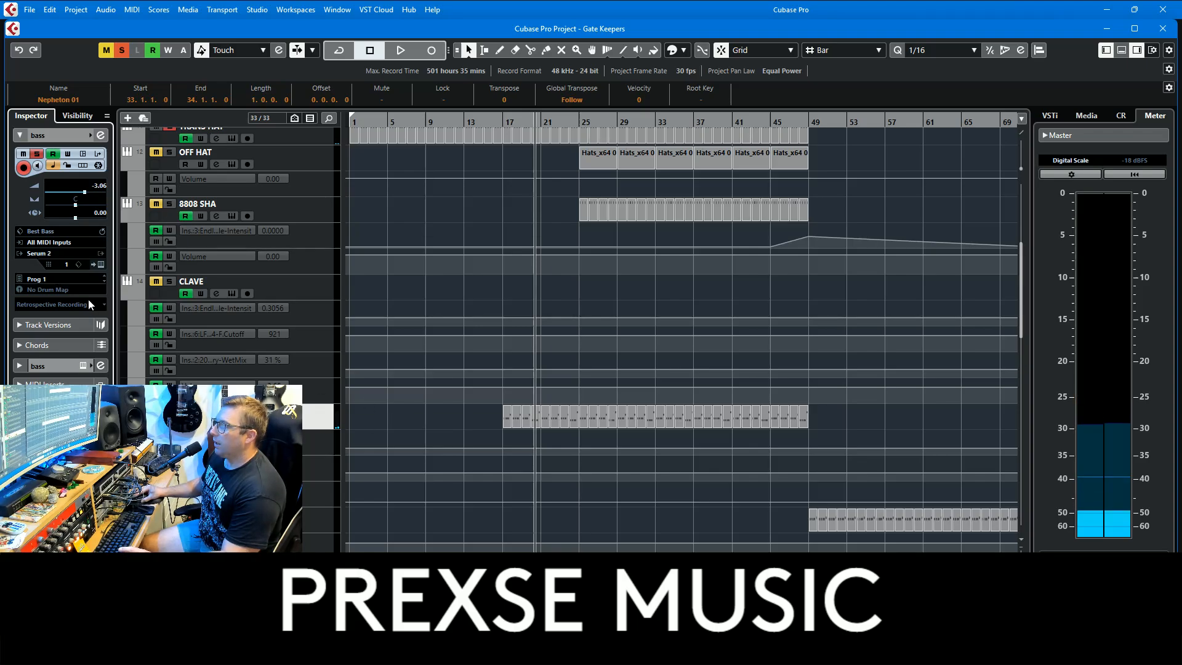
# - Compare the bass with its OTT insert bypassed and active several times during playback, leave OTT active and close its window
pyautogui.click(60, 357)
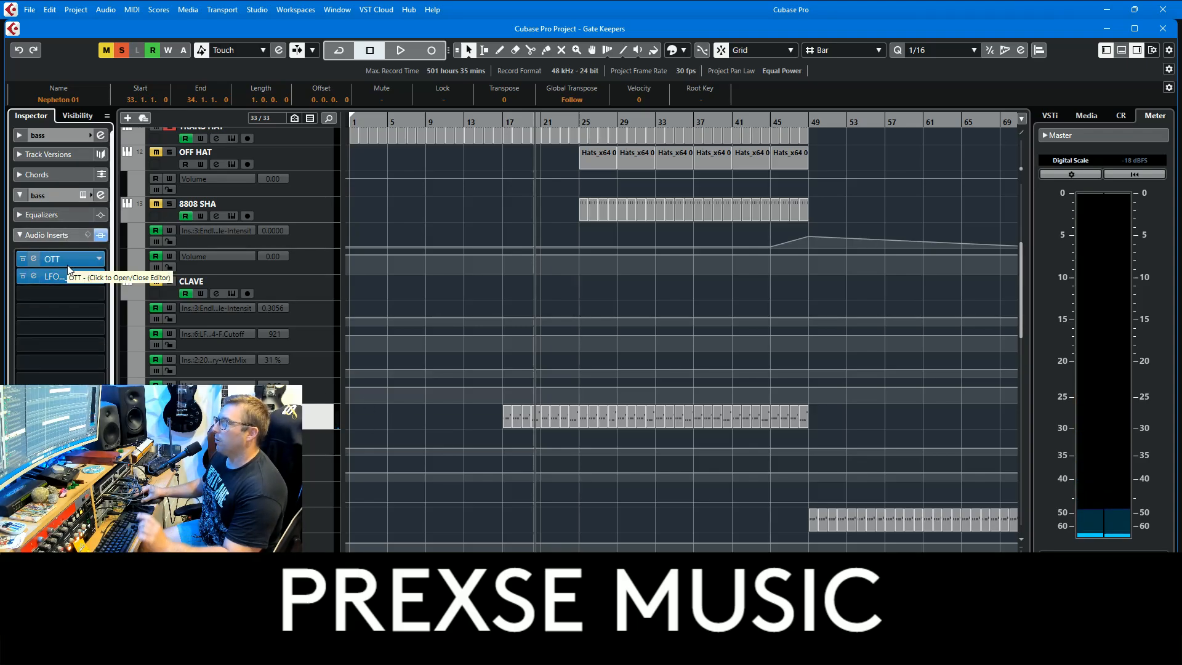
pyautogui.click(81, 263)
pyautogui.press('space')
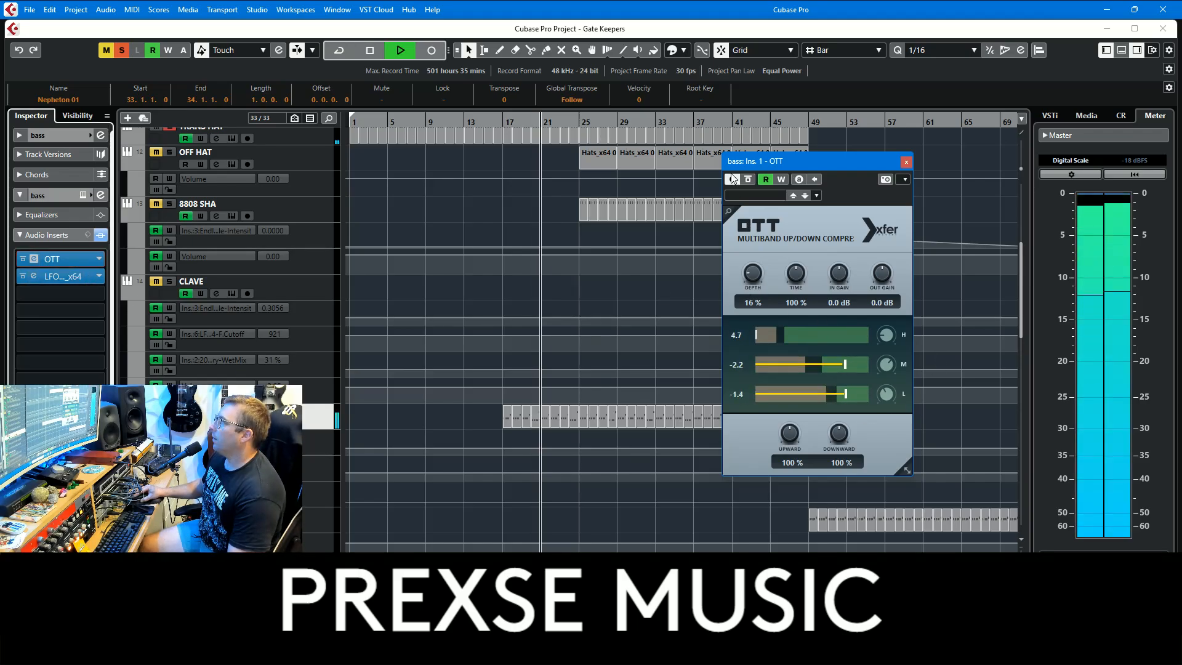
pyautogui.click(749, 179)
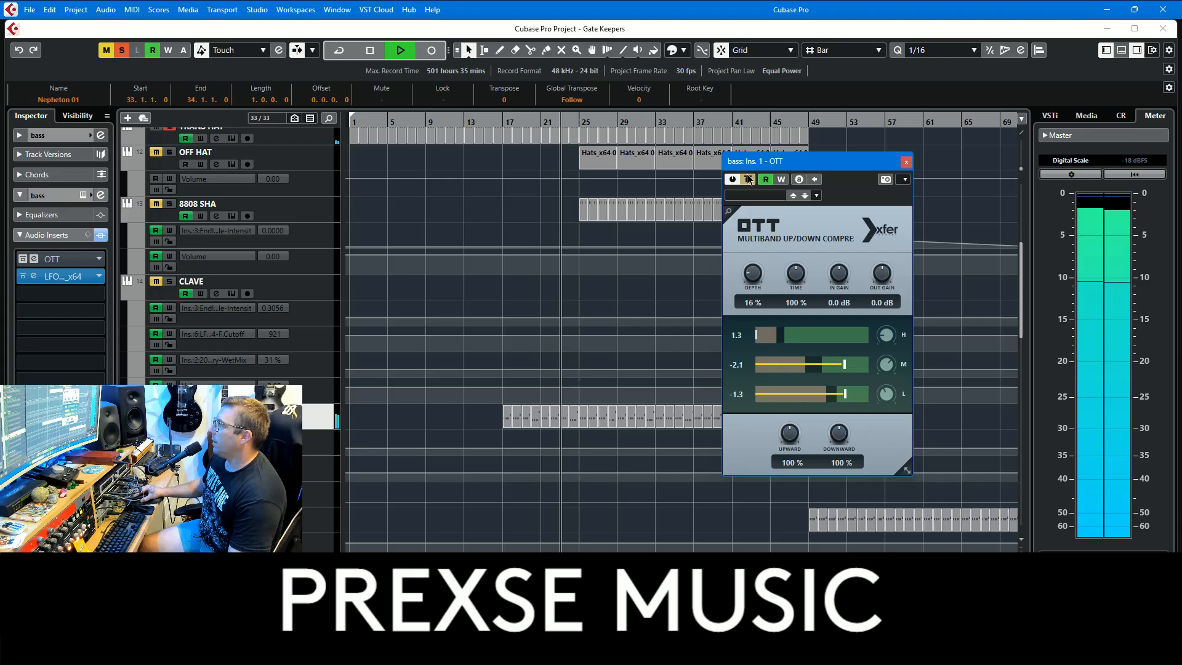
pyautogui.click(748, 180)
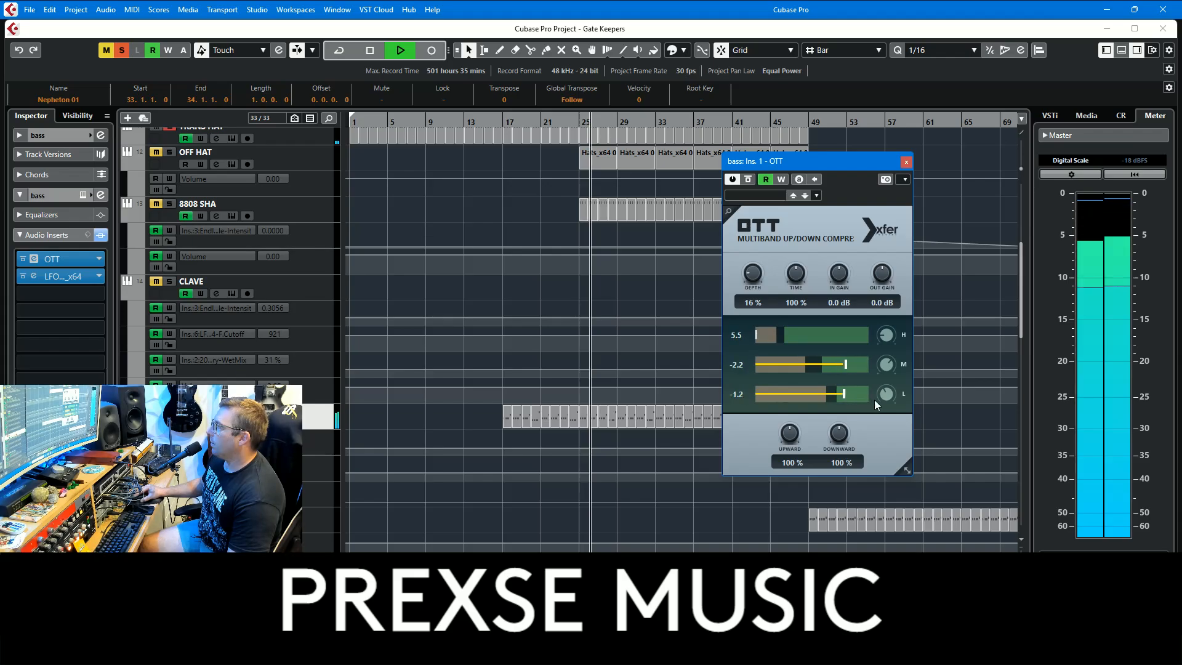
pyautogui.click(748, 179)
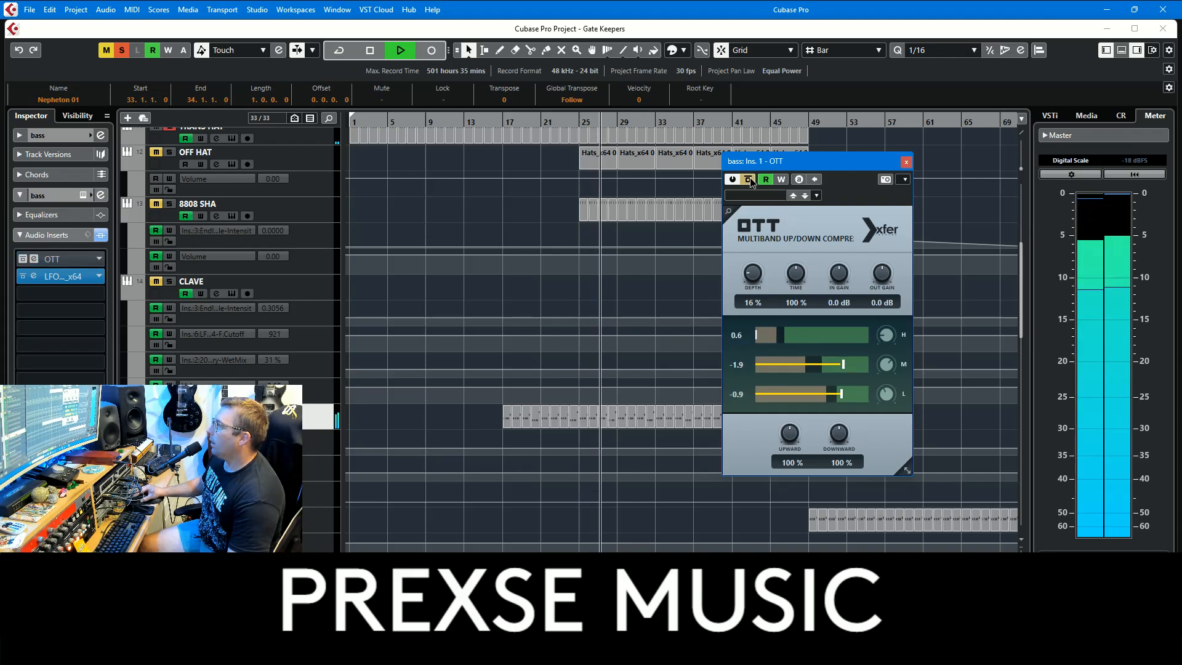
pyautogui.click(749, 180)
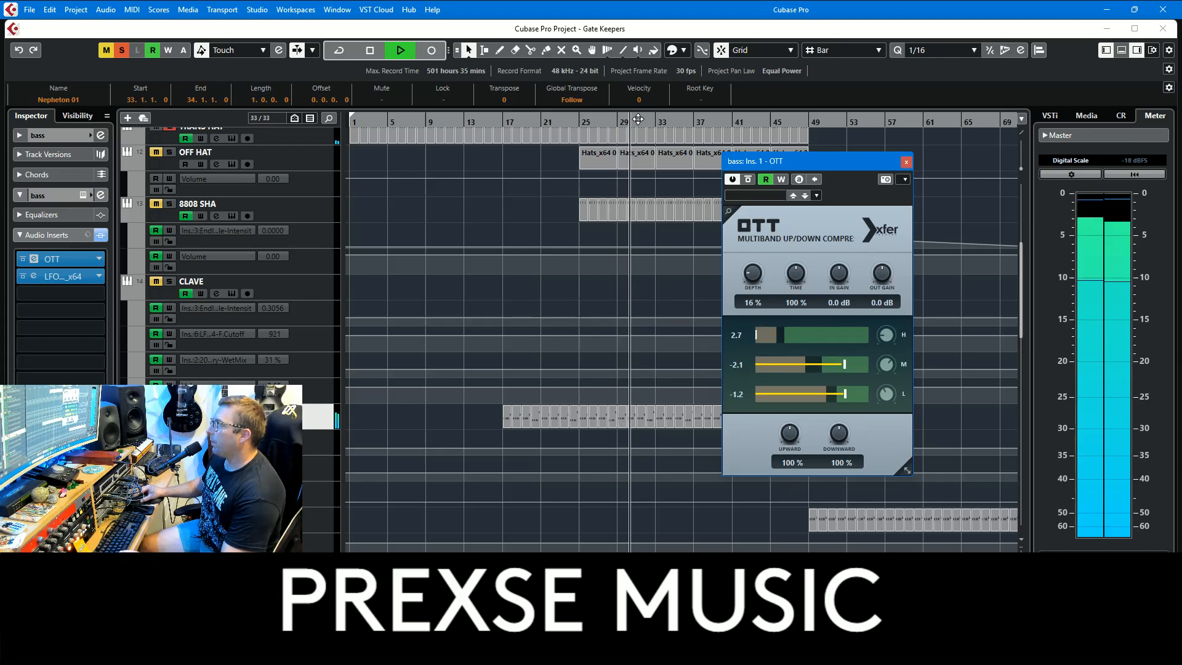
pyautogui.click(748, 181)
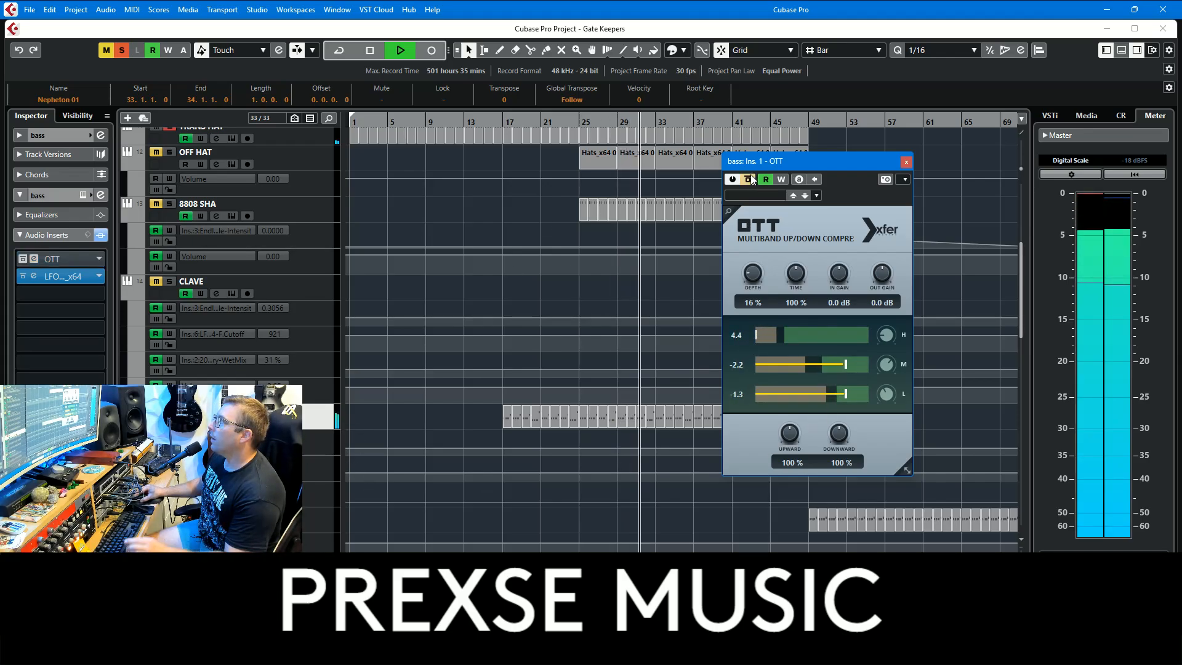
pyautogui.click(750, 180)
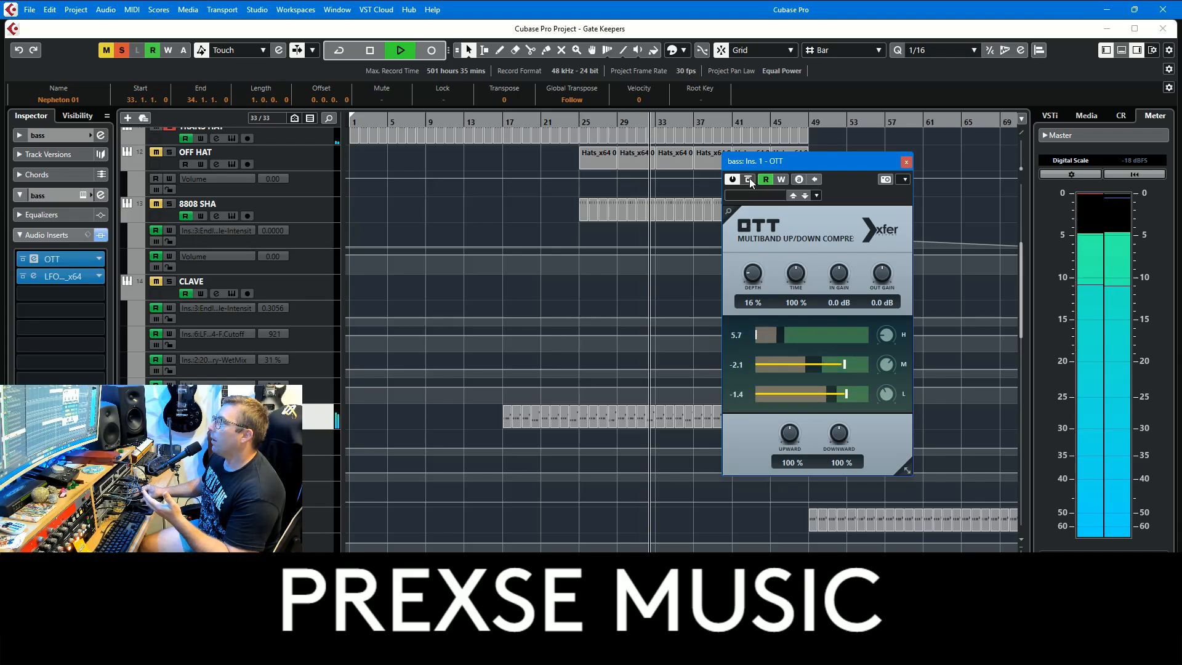
pyautogui.click(906, 161)
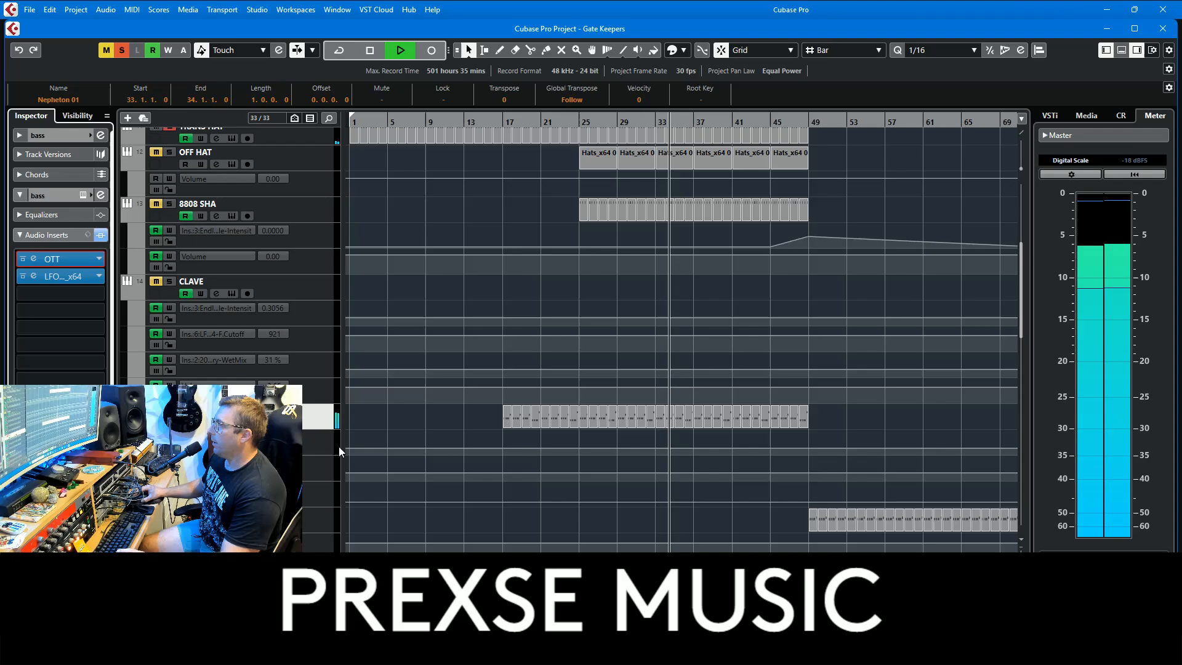
# - Select the 8088 perc track, examine its Nepheton drum machine, stop playback and close the instrument window
pyautogui.scroll(-5, 314, 437)
pyautogui.scroll(-3, 314, 434)
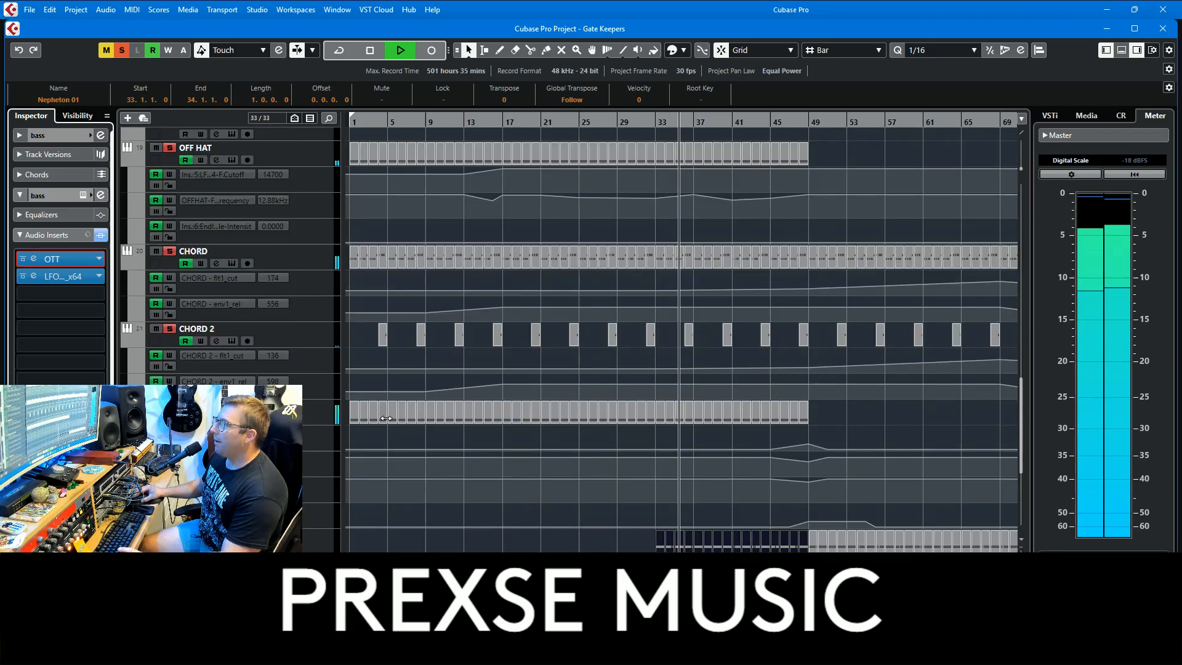
pyautogui.click(317, 544)
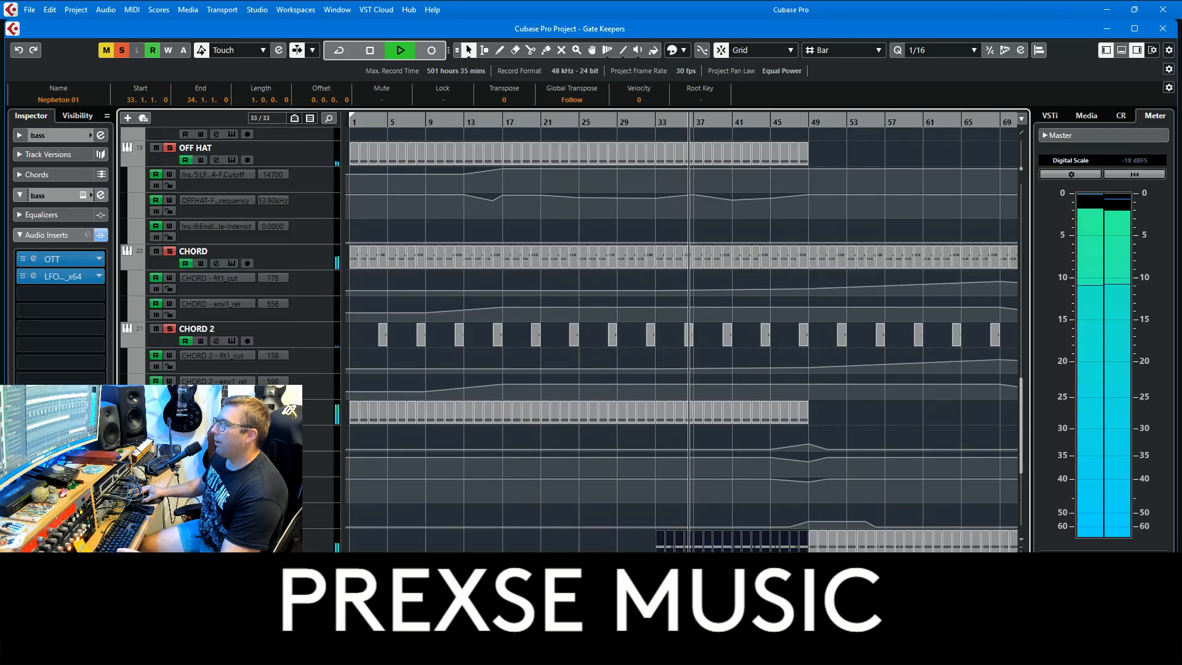
pyautogui.click(50, 136)
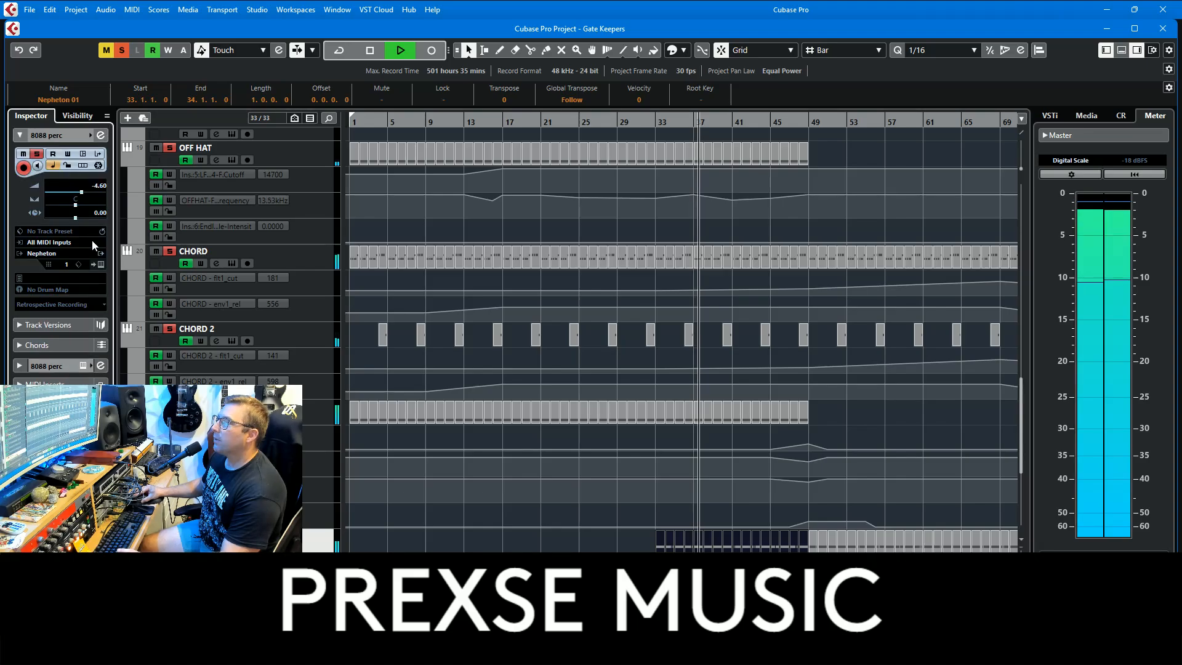
pyautogui.click(100, 264)
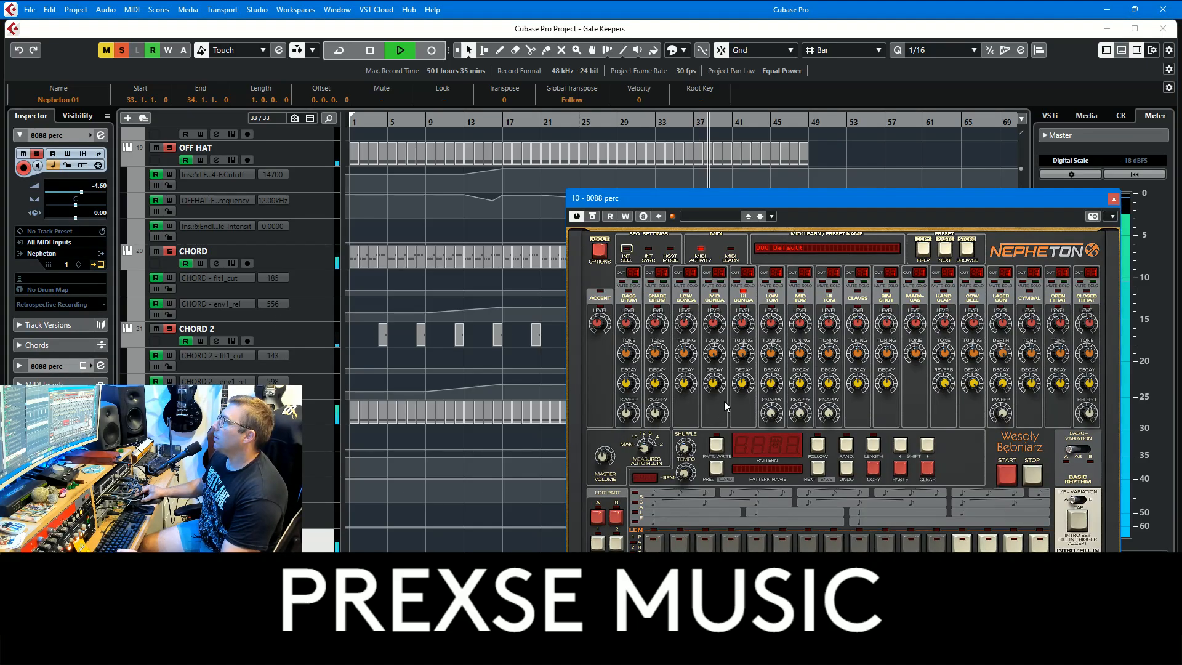
pyautogui.press('space')
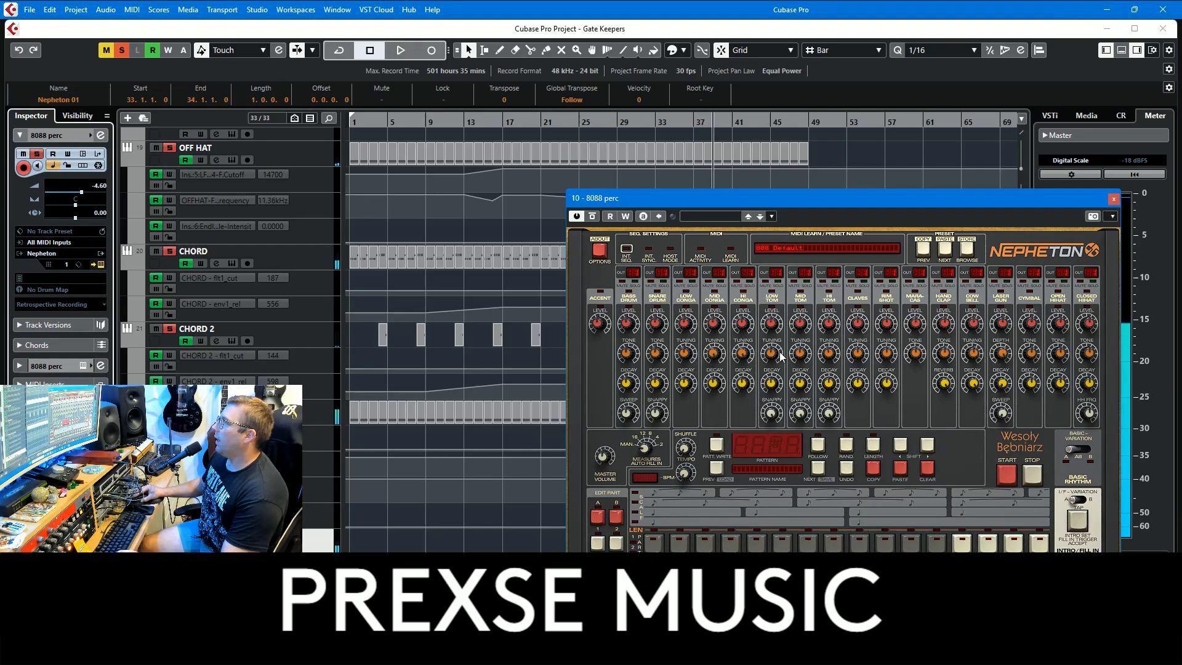
pyautogui.click(1112, 198)
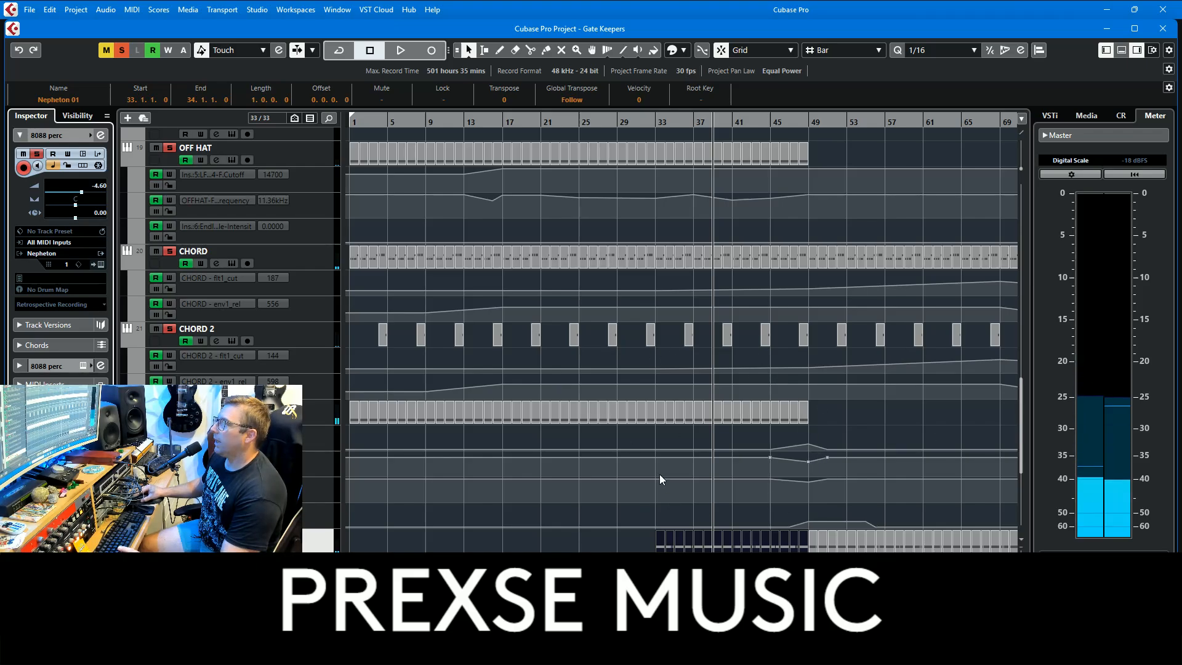
# - Show the audio inserts of the 8088 perc track and examine its spectrum in SPAN during playback
pyautogui.press('space')
pyautogui.scroll(-5, 592, 478)
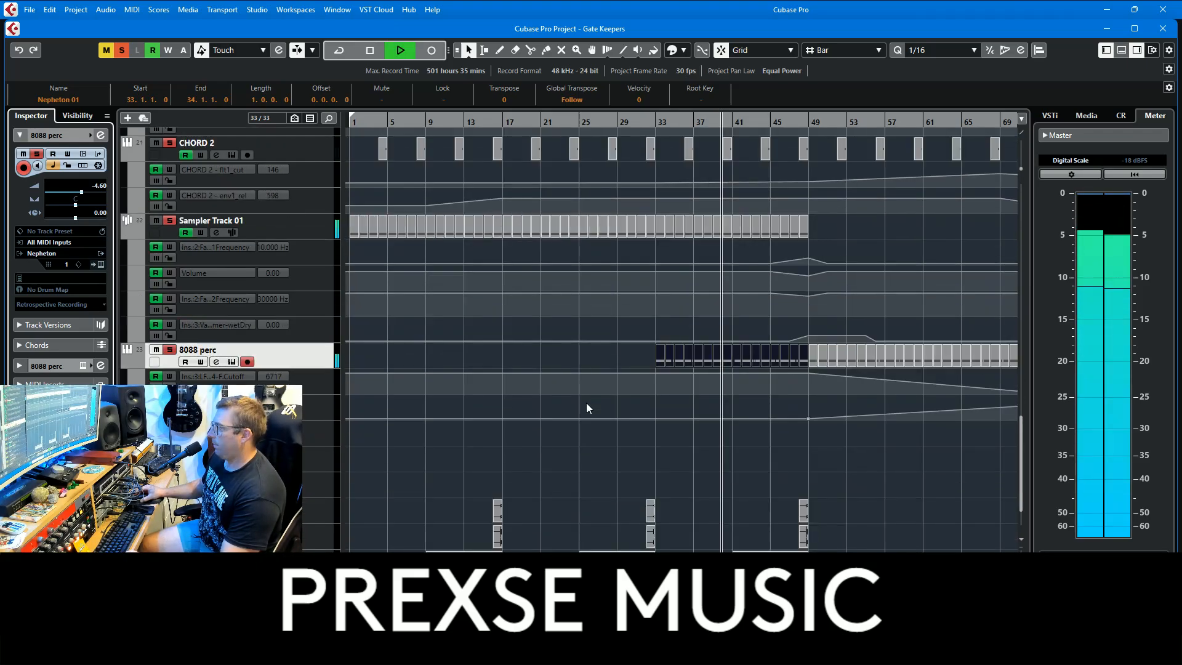
pyautogui.press('space')
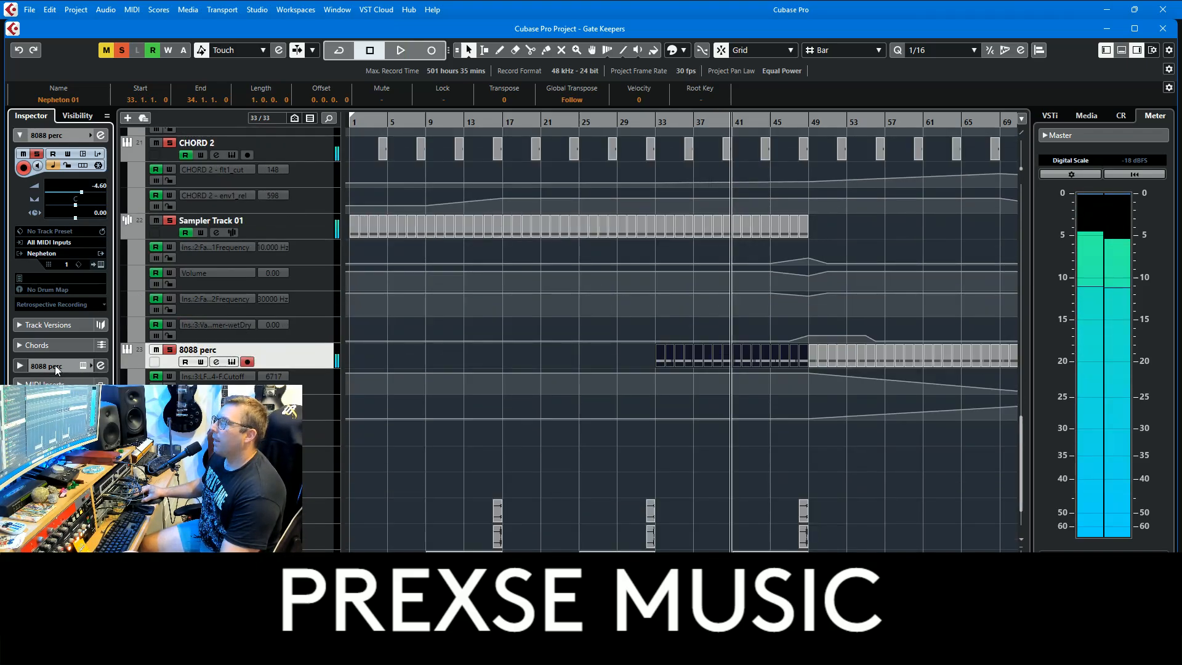
pyautogui.click(54, 366)
pyautogui.click(51, 235)
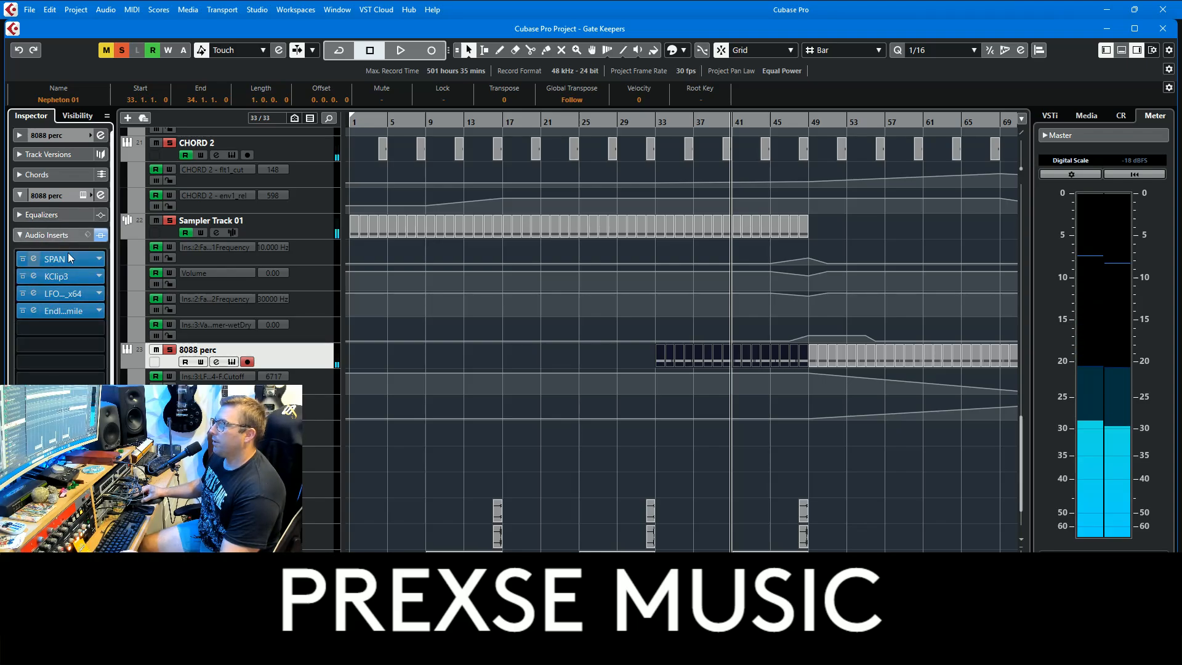
pyautogui.click(68, 261)
pyautogui.press('space')
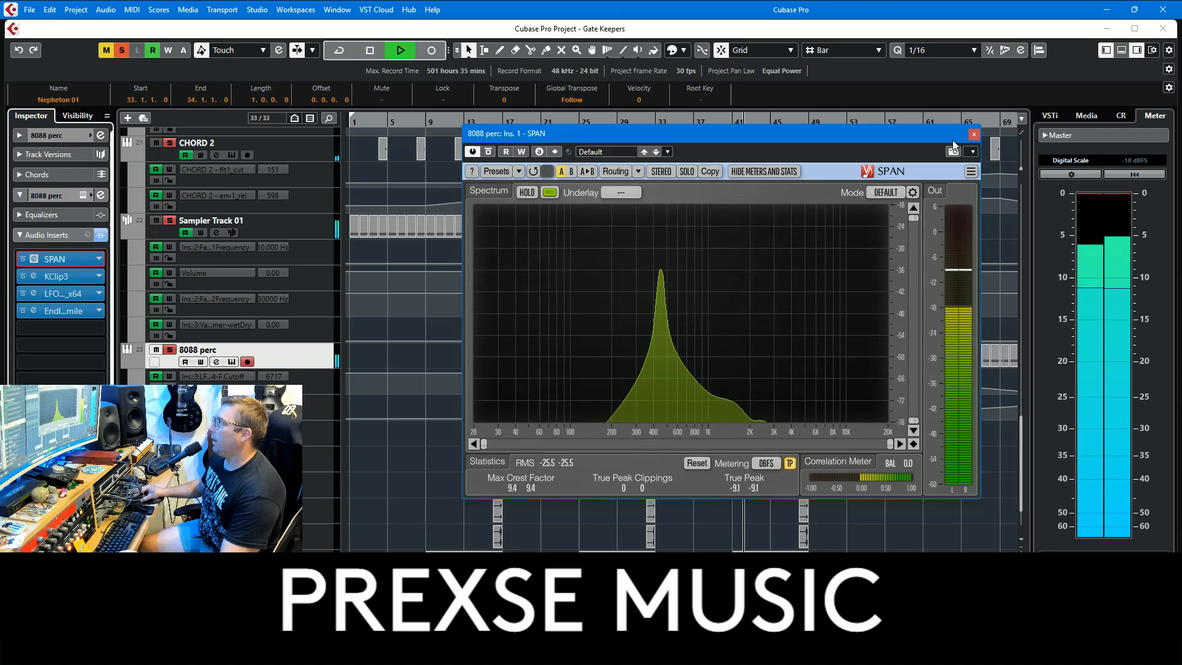
# - Examine KClip3 and SPAN with only the 8088 perc track soloed, closing both plug-in windows and clearing the solo
pyautogui.click(55, 276)
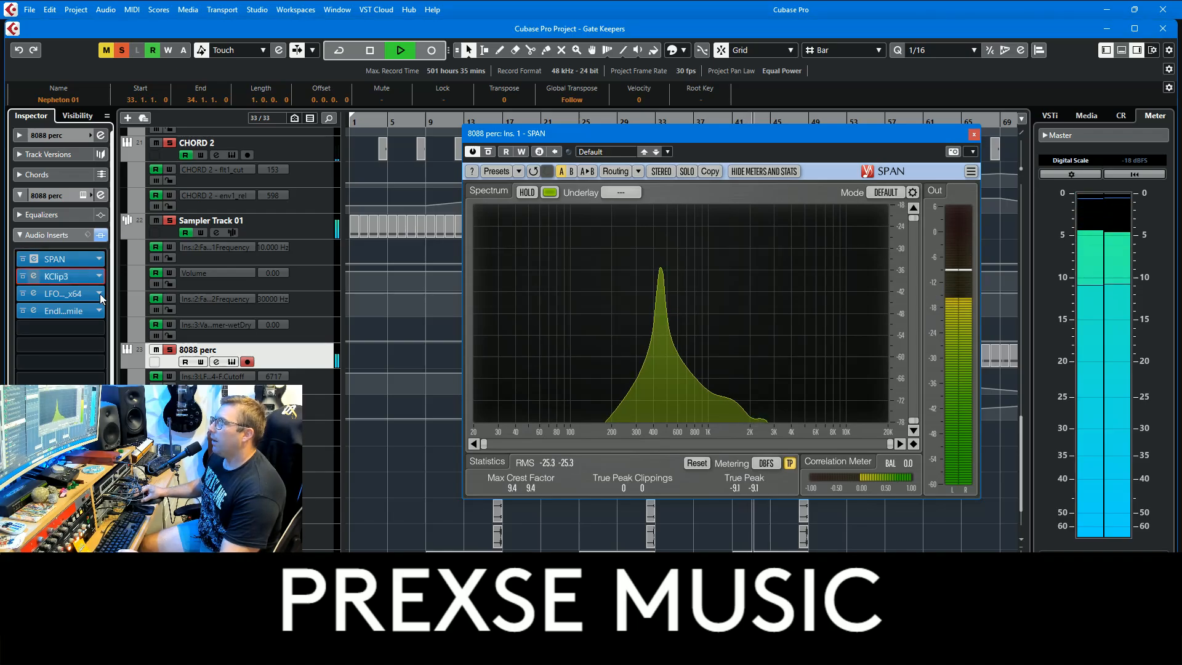
pyautogui.click(123, 52)
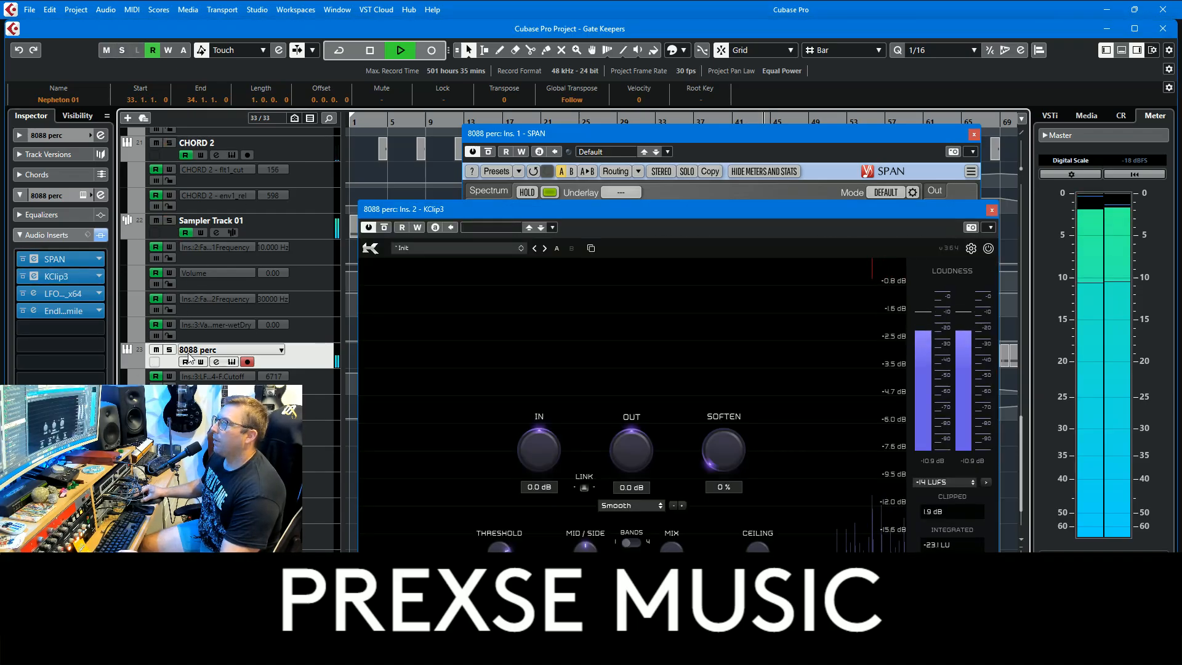
pyautogui.click(169, 351)
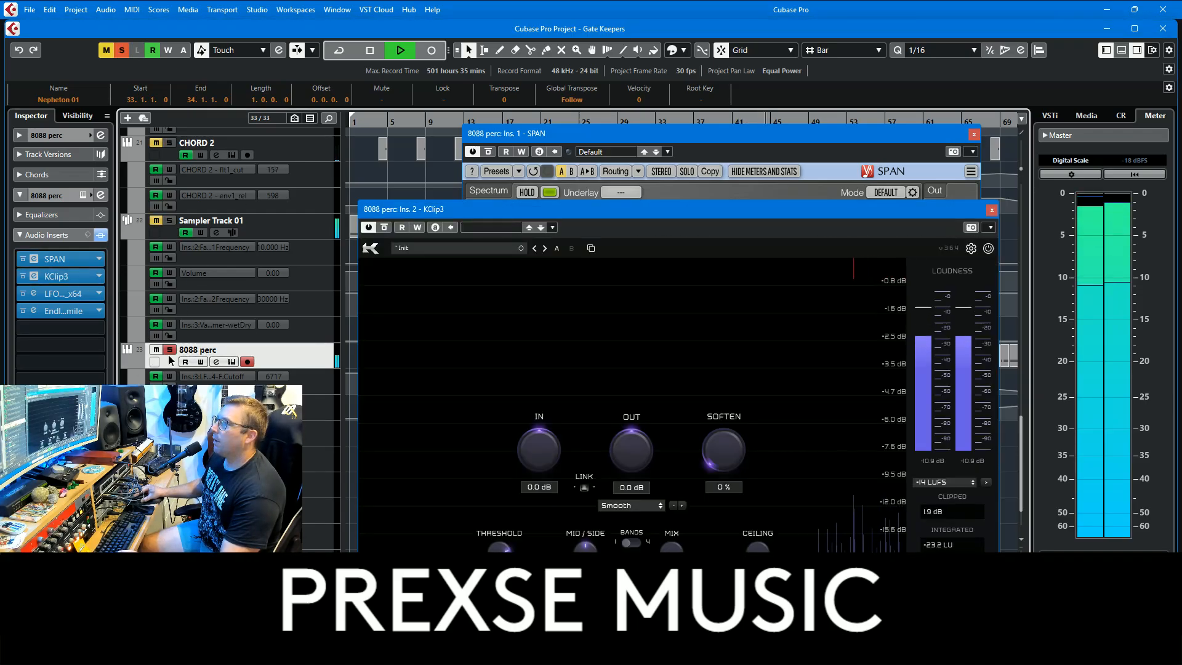
pyautogui.click(992, 210)
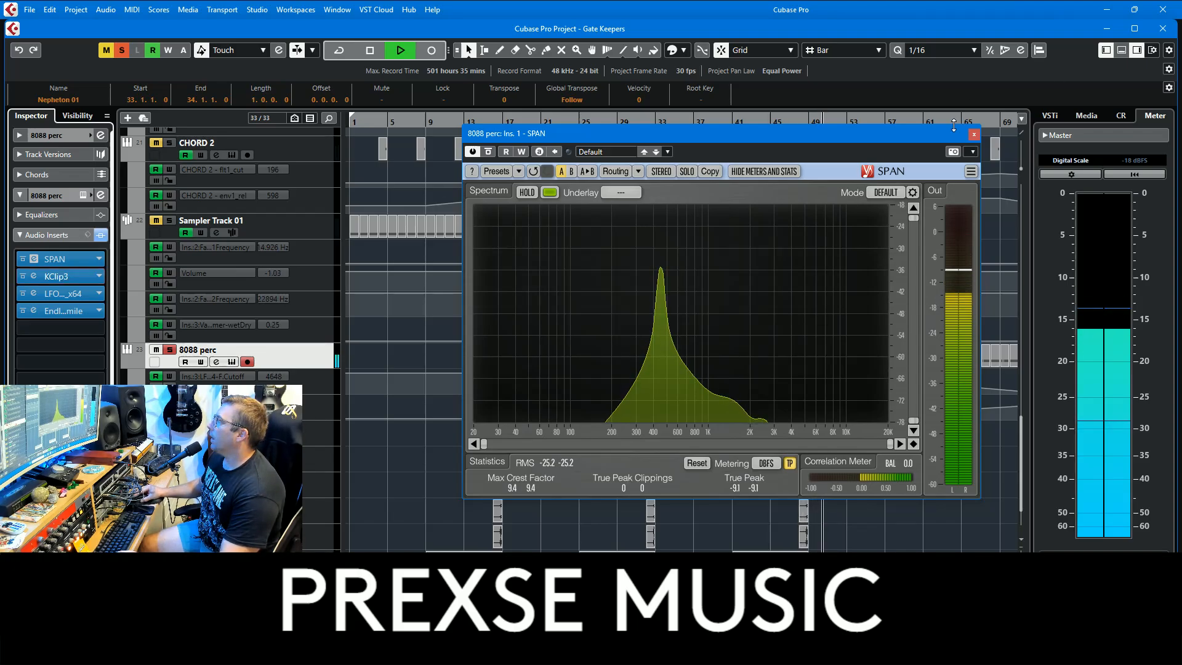
pyautogui.click(974, 134)
pyautogui.click(123, 50)
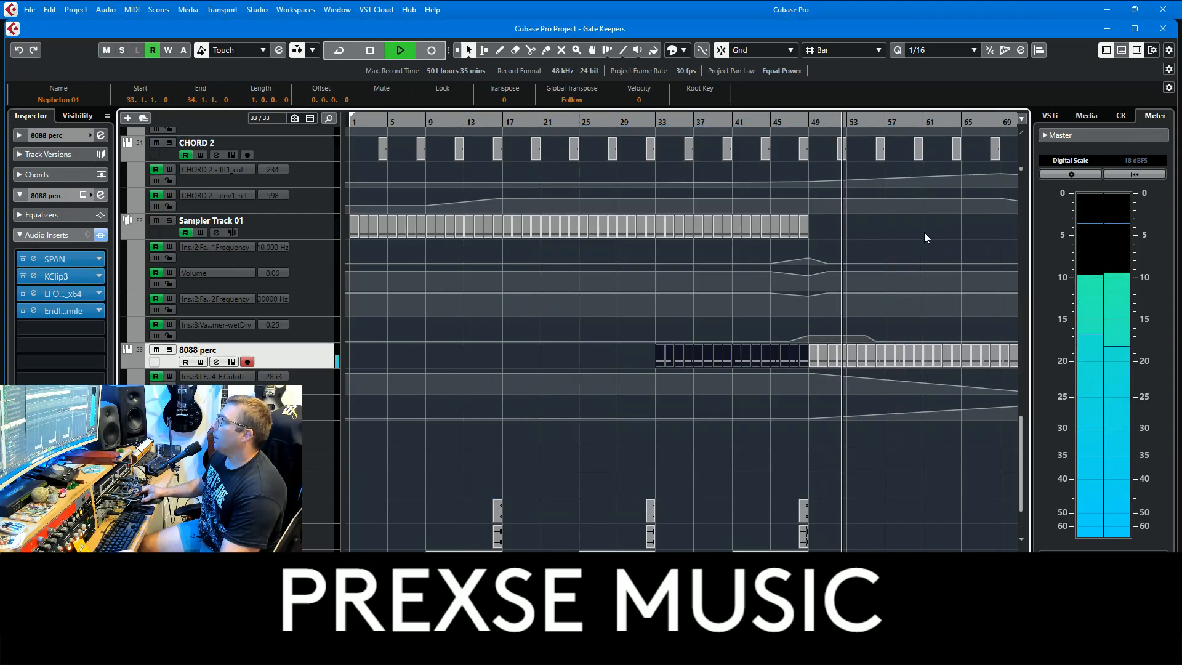
# - Find the PERC W/ BASS track in the arrangement, solo it and play it from about bar 49
pyautogui.scroll(6, 922, 234)
pyautogui.scroll(3, 921, 234)
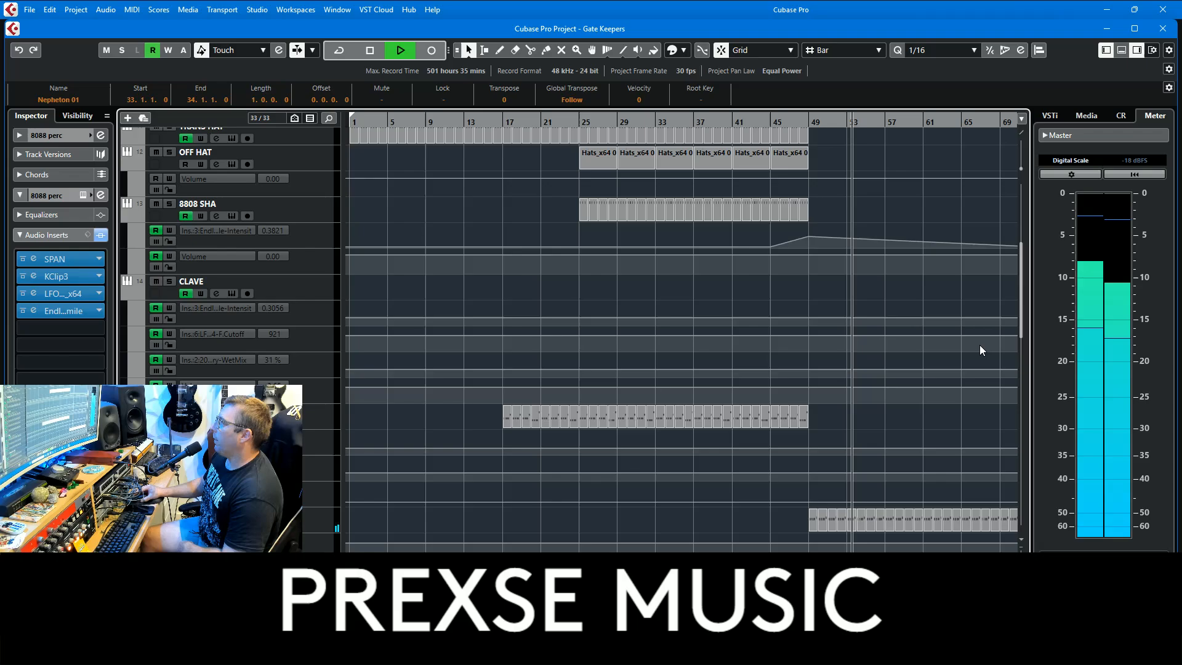
pyautogui.hscroll(2, 949, 295)
pyautogui.scroll(-3, 796, 225)
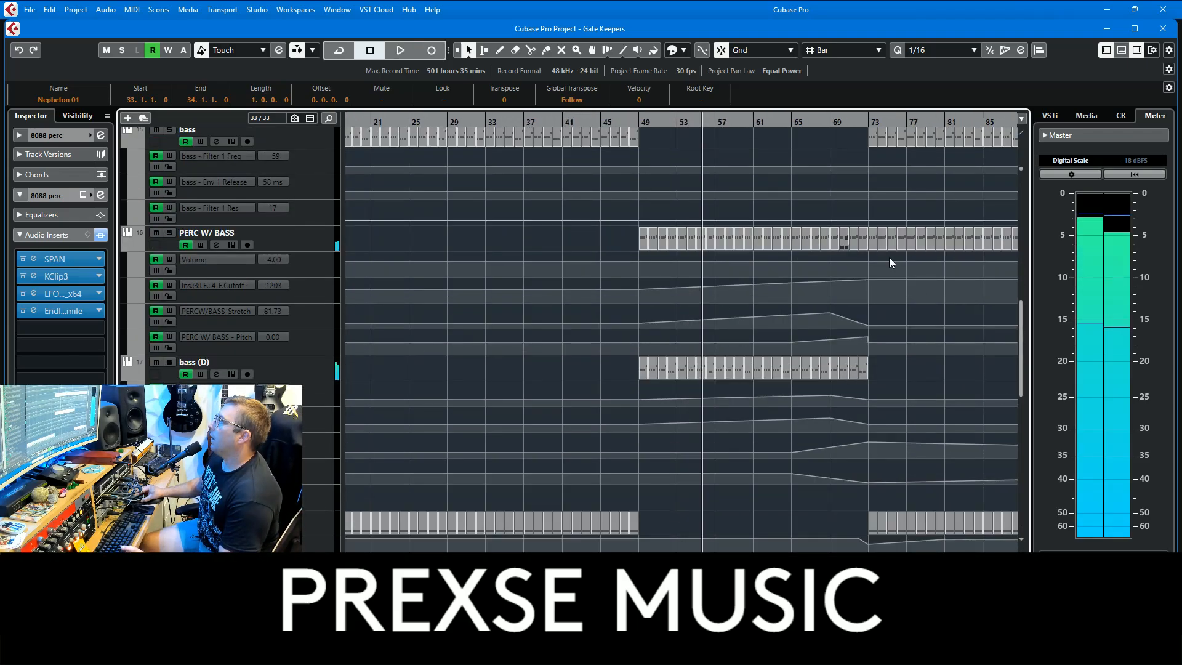
pyautogui.press('space')
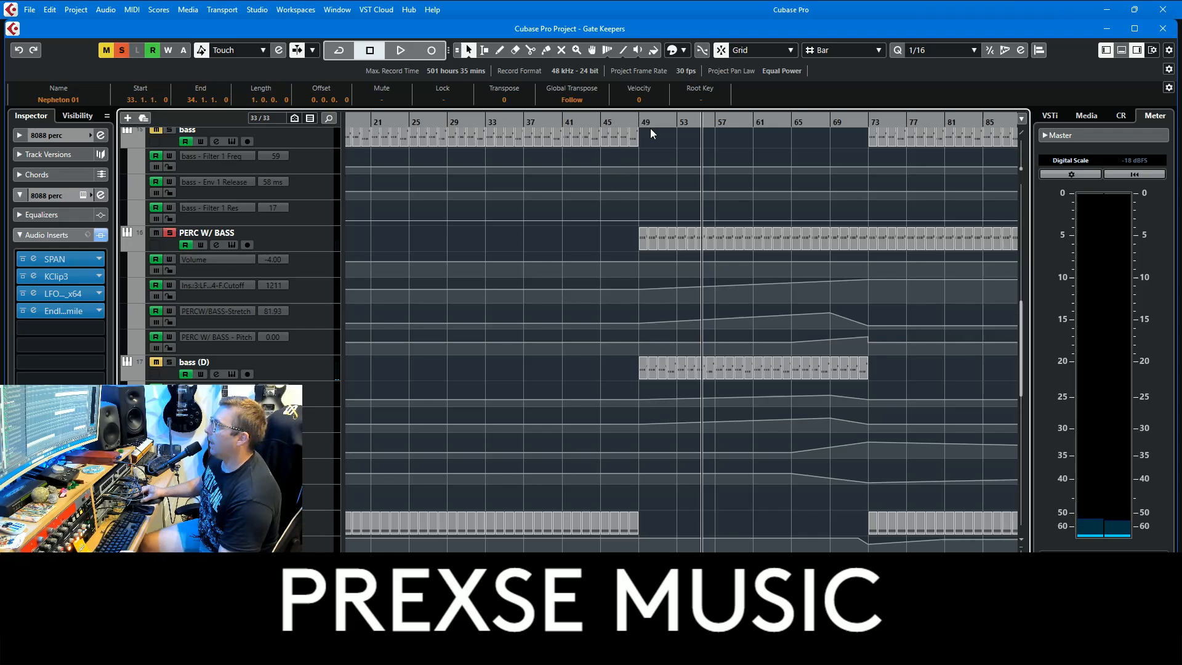
pyautogui.moveTo(651, 133); pyautogui.dragTo(650, 126)
pyautogui.press('space')
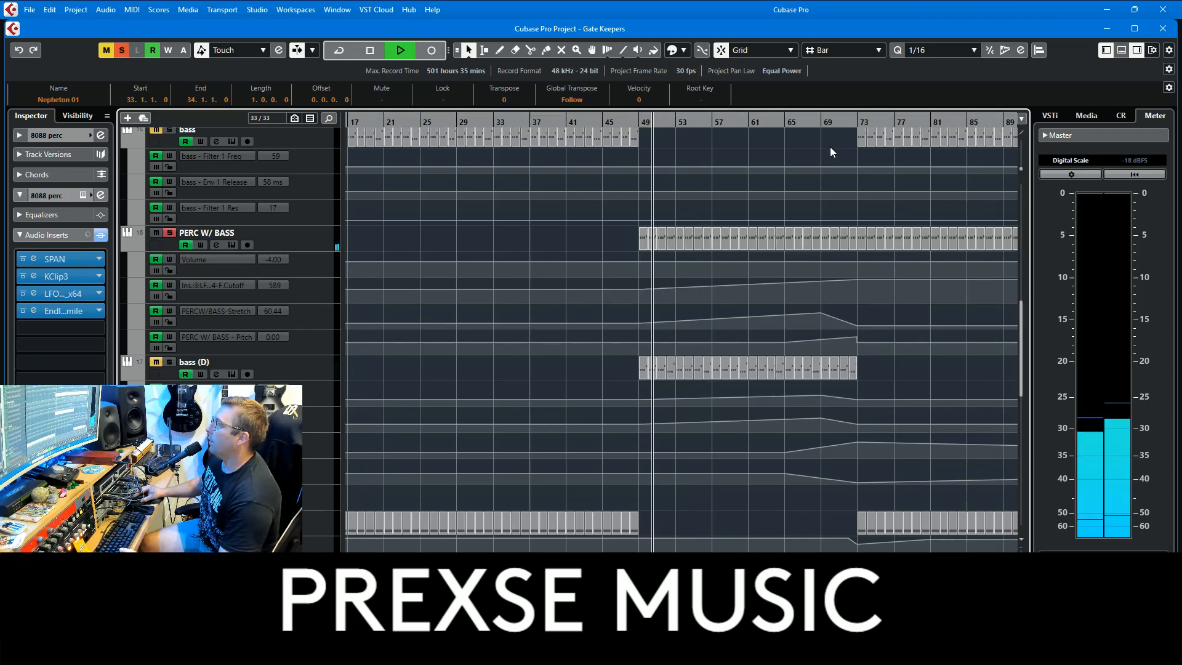
# - Solo the bass (D) track together with PERC W/ BASS during playback, and clear both solos
pyautogui.click(165, 371)
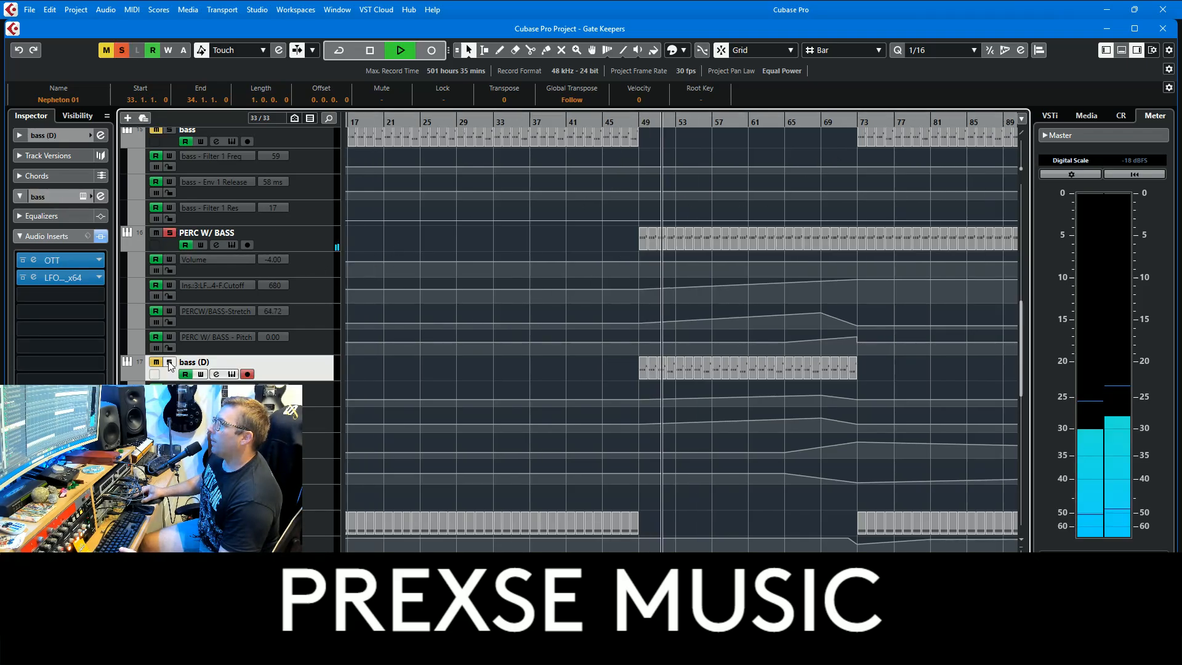
pyautogui.click(170, 363)
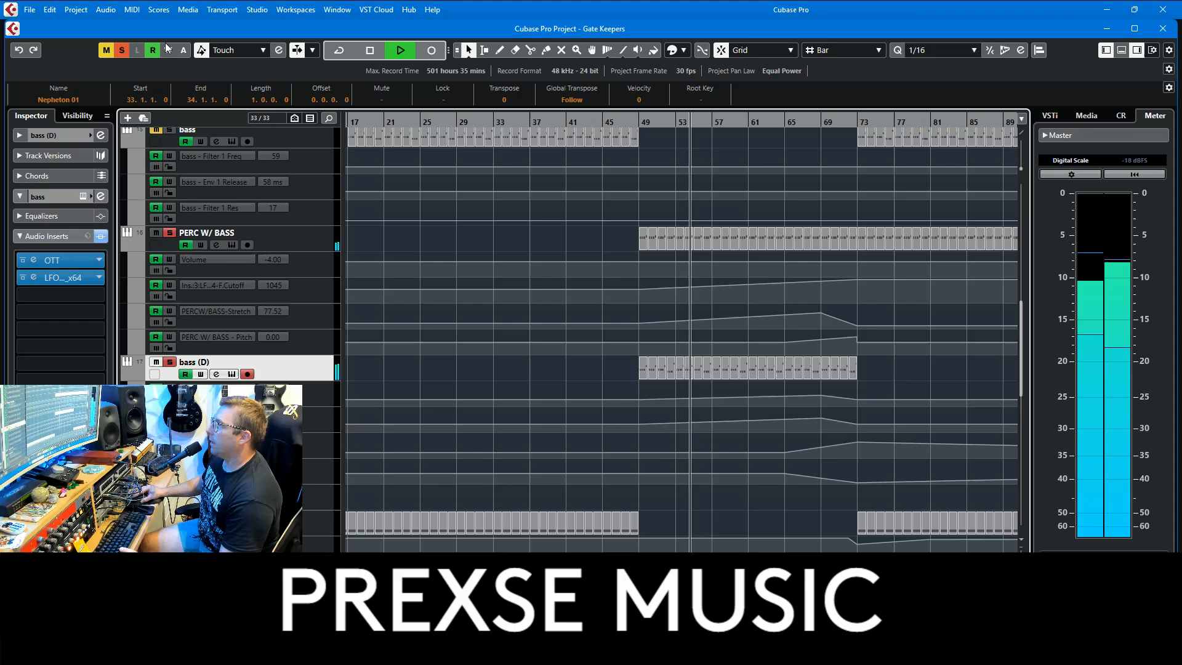
pyautogui.click(122, 50)
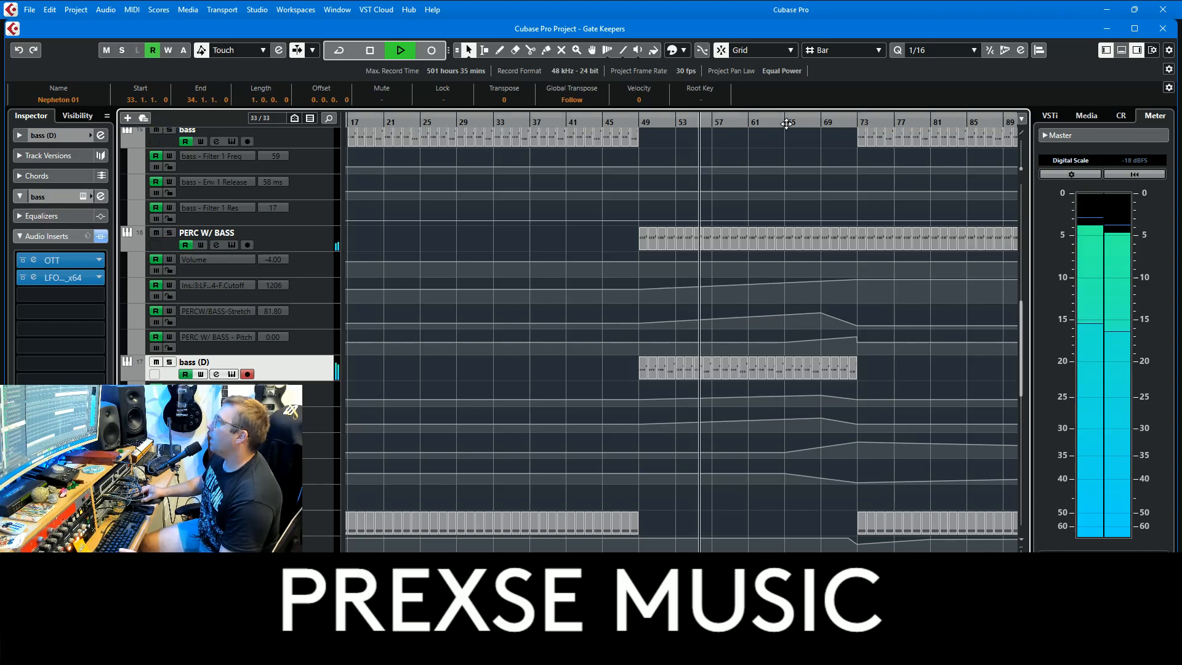
# - Follow the full mix through the section after bar 73 and select the IMPACT SWEEP track to show its inserts
pyautogui.scroll(12, 896, 286)
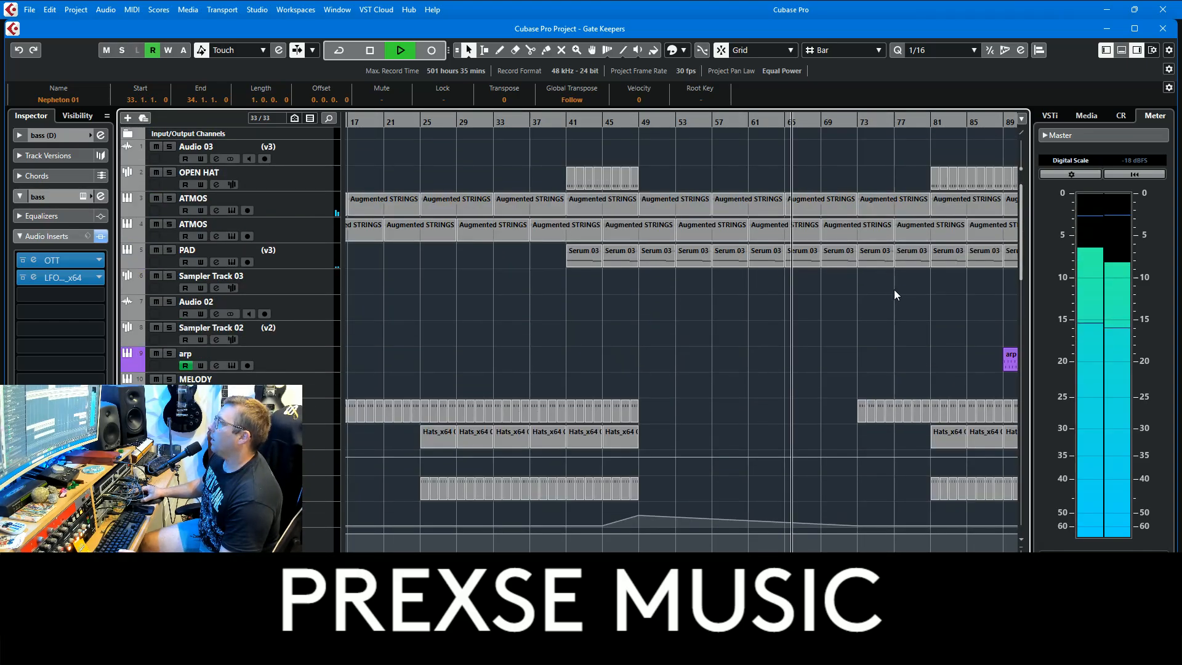
pyautogui.scroll(-15, 895, 296)
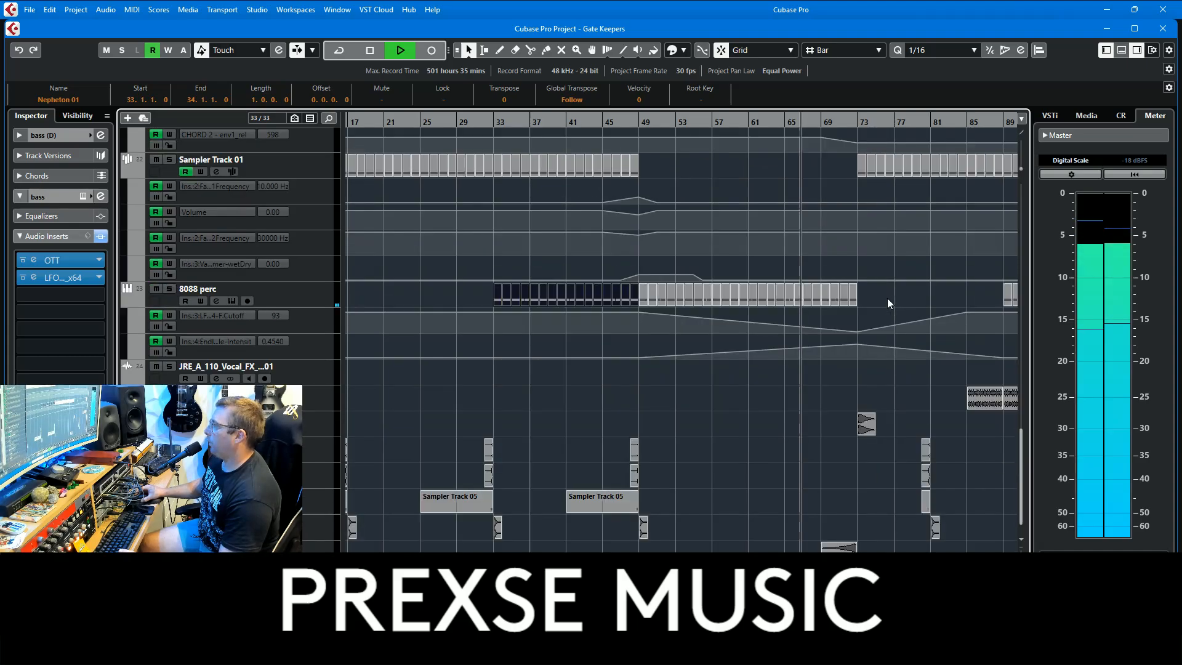
pyautogui.hscroll(6, 899, 393)
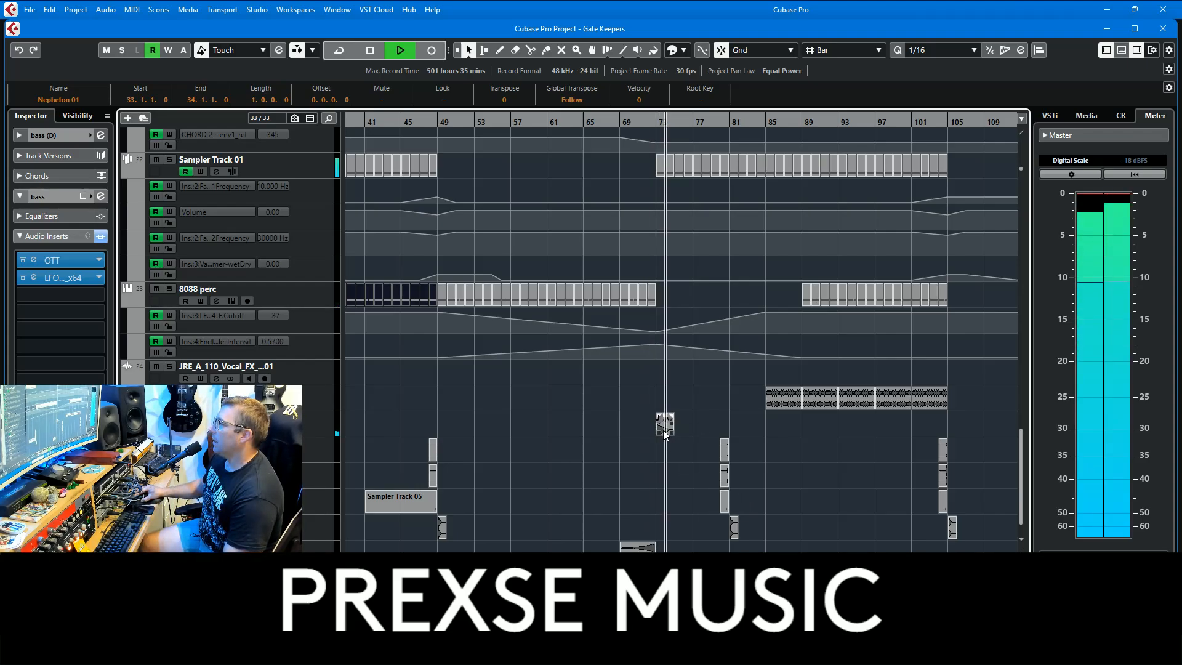
pyautogui.click(374, 419)
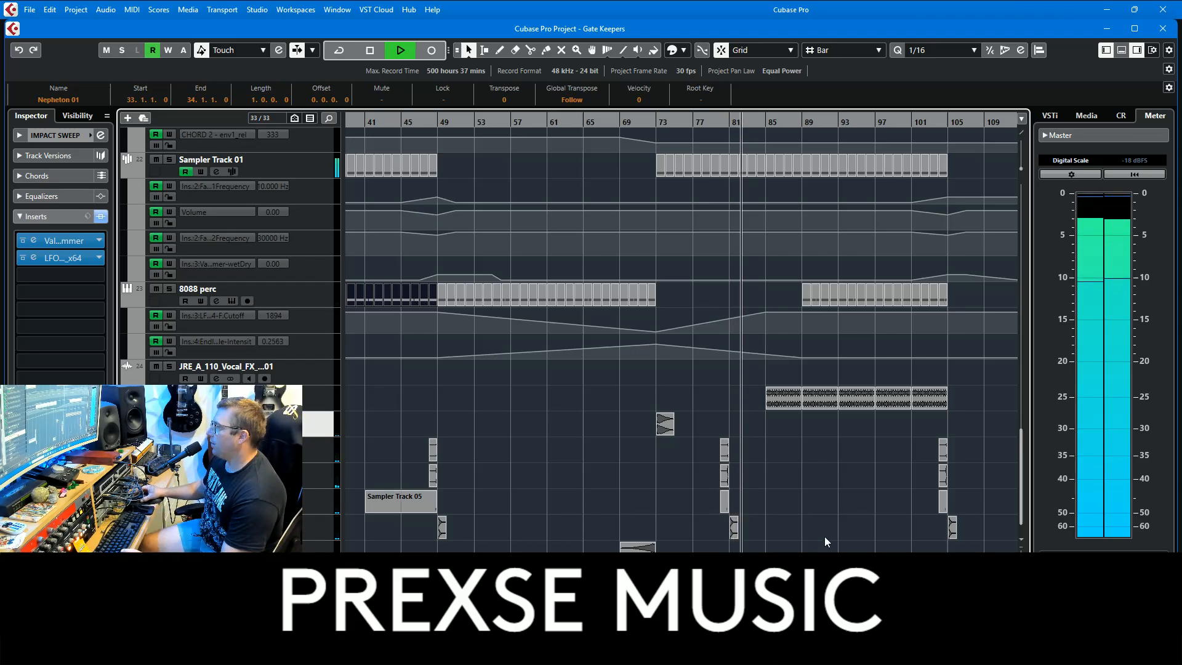
# - Select the 8808 SHA track, stop playback, examine its Nepheton drum machine and close the instrument window
pyautogui.scroll(5, 806, 538)
pyautogui.scroll(15, 806, 538)
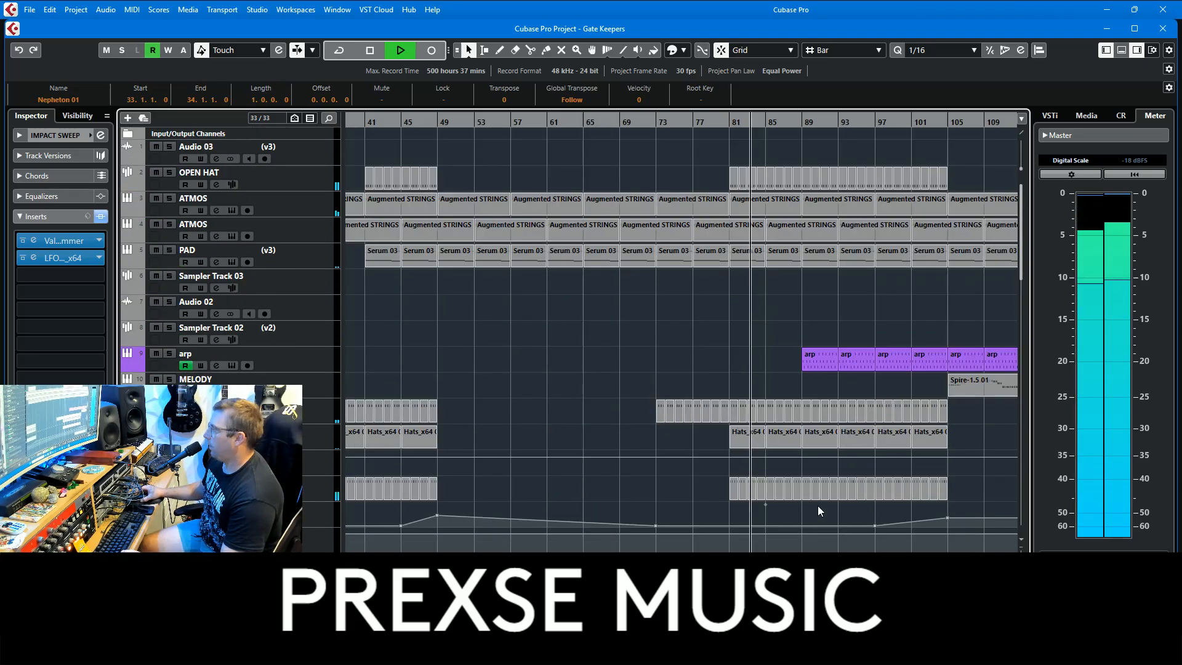
pyautogui.scroll(-4, 814, 501)
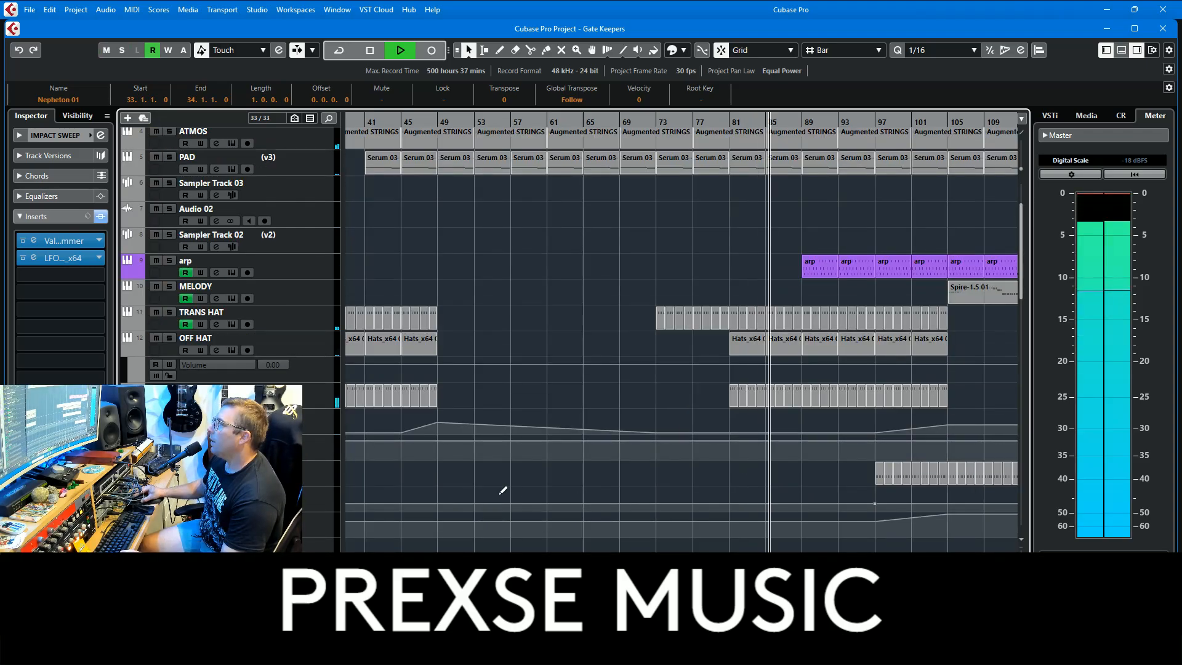
pyautogui.click(327, 402)
pyautogui.press('space')
pyautogui.click(61, 136)
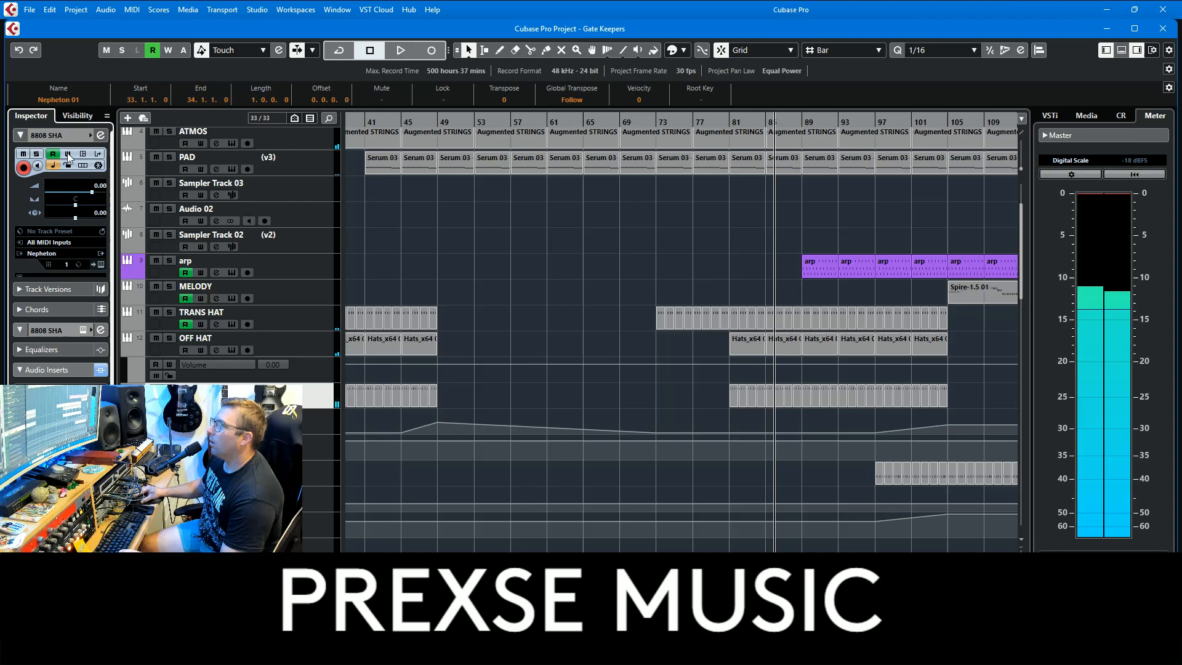
pyautogui.click(68, 153)
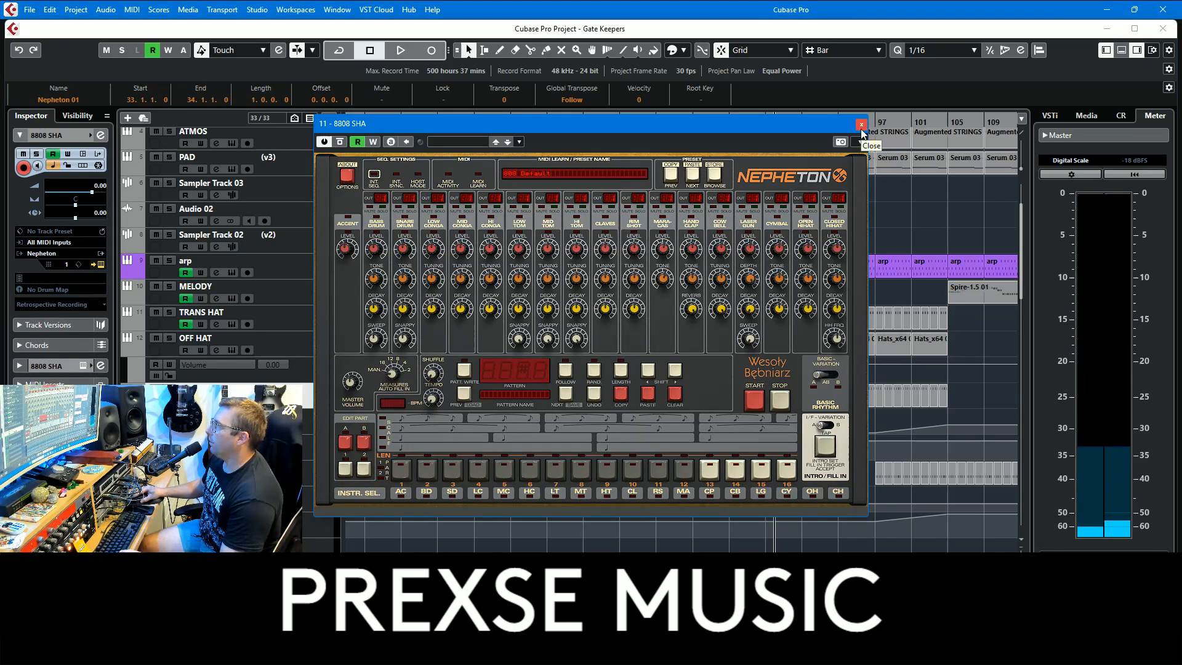
pyautogui.click(861, 126)
# - Show the audio inserts of the 8808 SHA track while listening to it in the full mix
pyautogui.press('space')
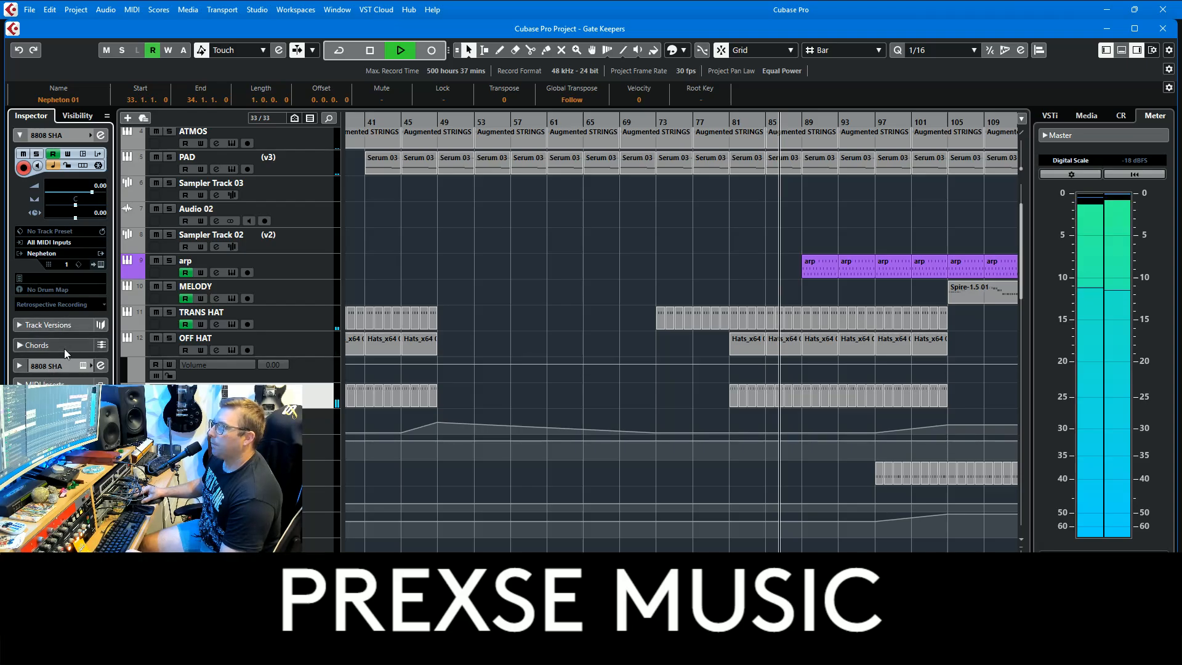
pyautogui.click(65, 365)
pyautogui.click(71, 225)
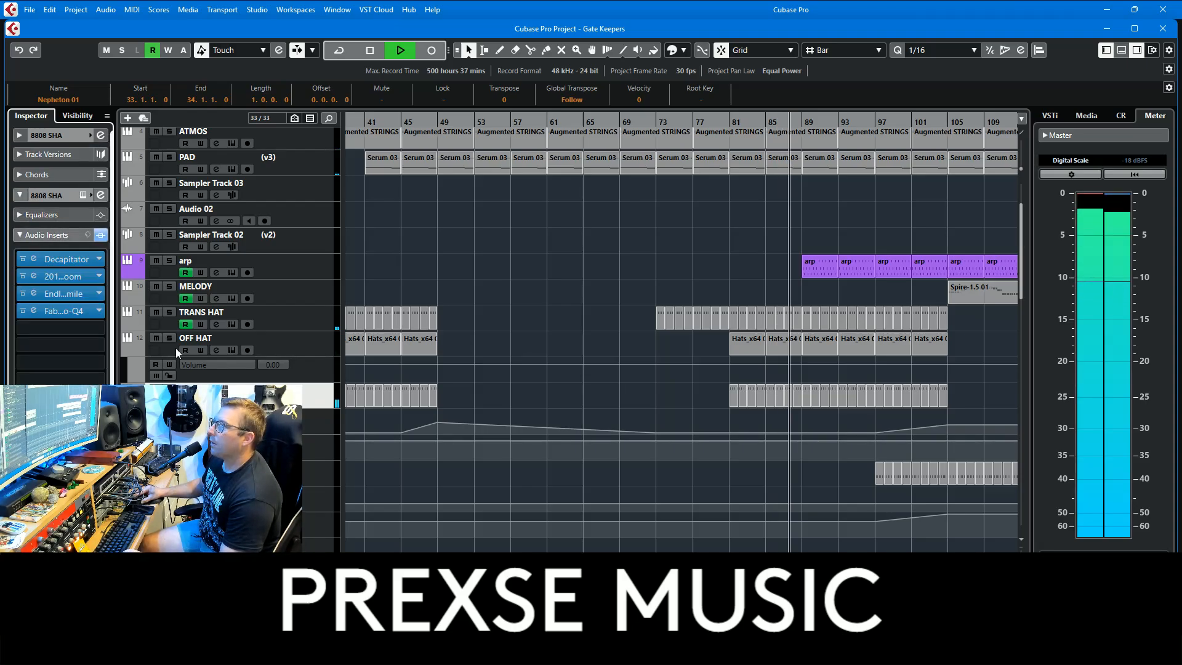
pyautogui.press('space')
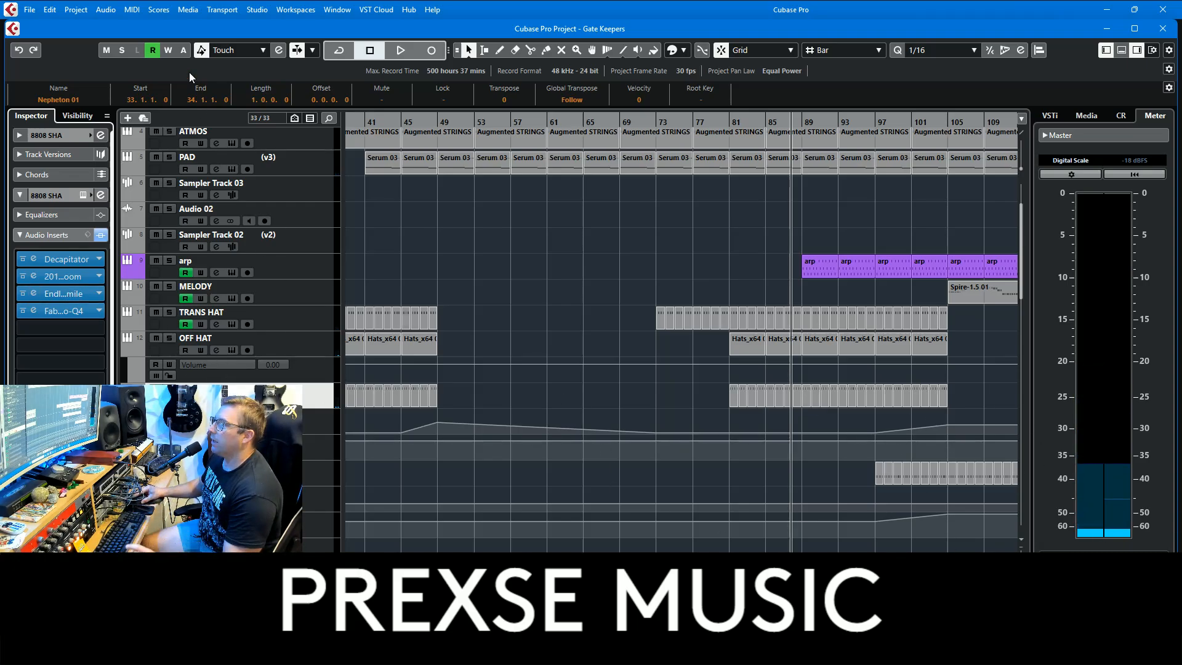
pyautogui.press('space')
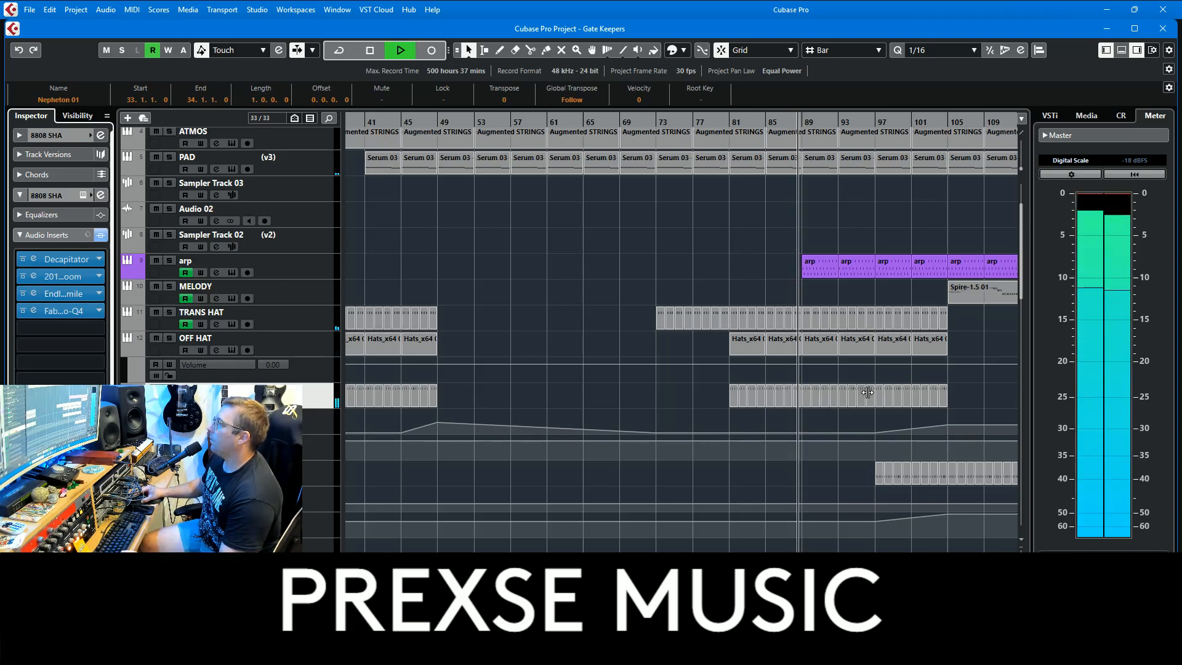
# - Solo the SHAKER track, play it from bar 85 and compare it with the full mix before soloing it again
pyautogui.scroll(-15, 827, 392)
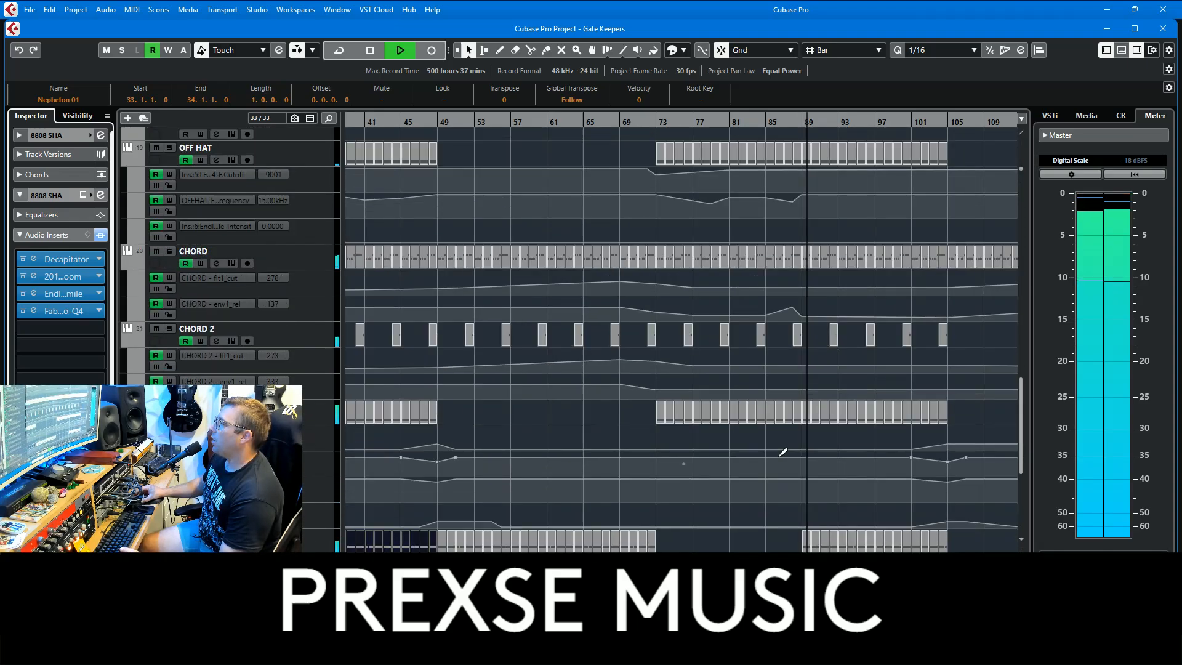
pyautogui.scroll(-5, 775, 454)
pyautogui.press('space')
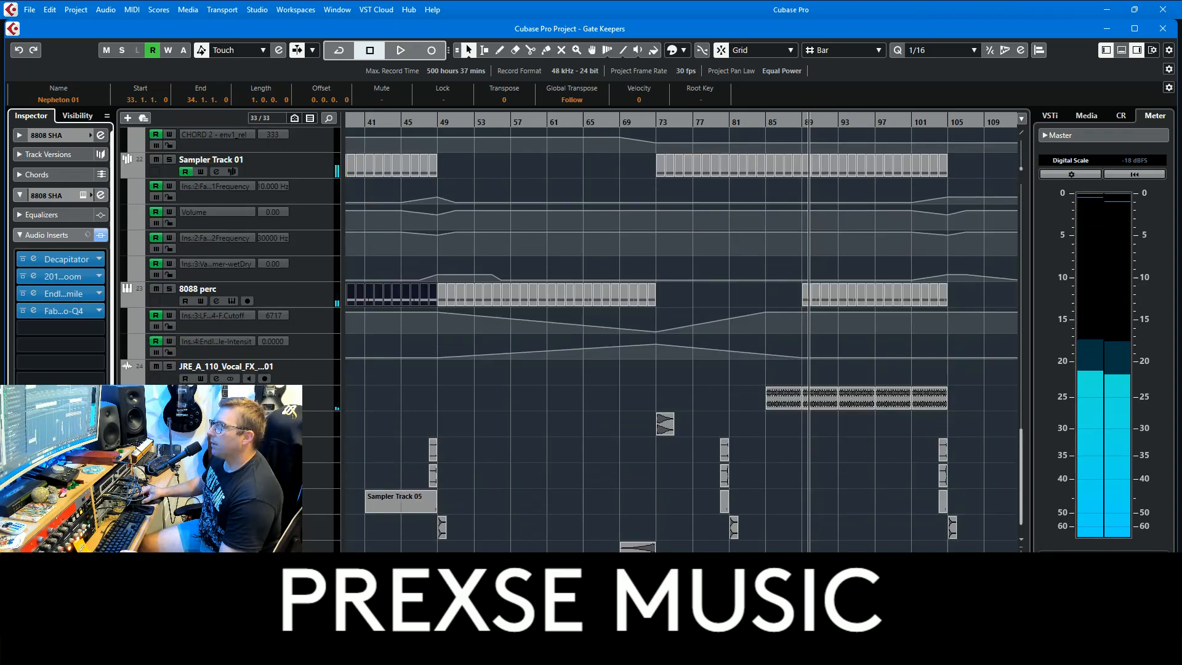
pyautogui.press('s')
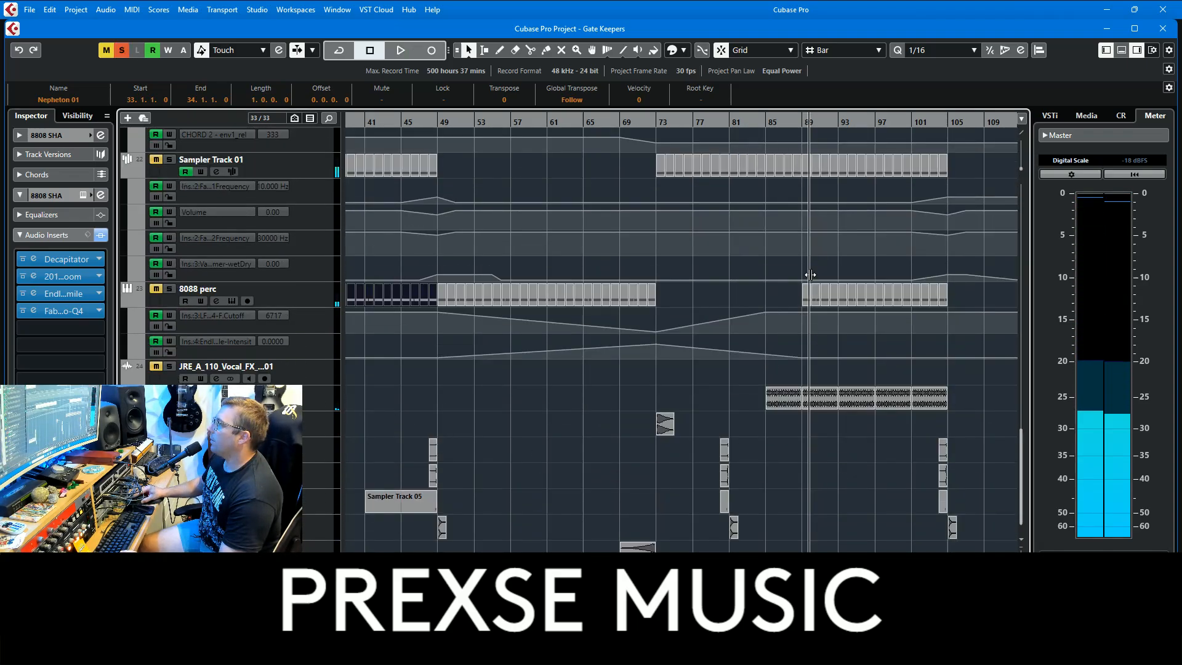
pyautogui.click(763, 121)
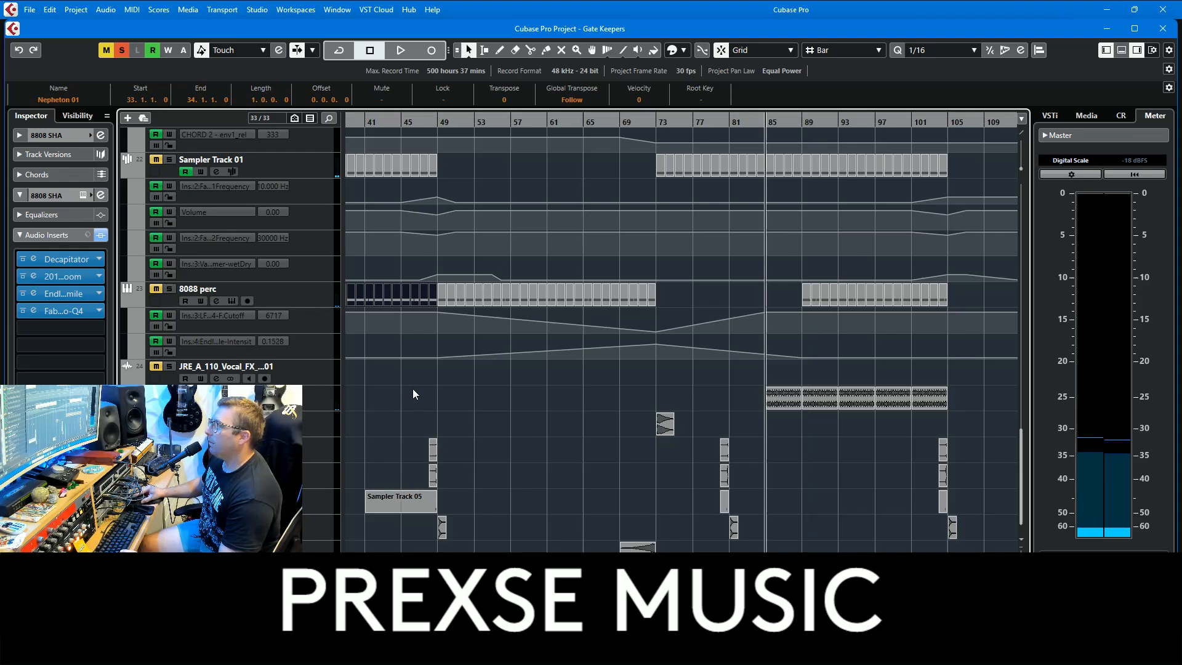
pyautogui.click(325, 388)
pyautogui.press('space')
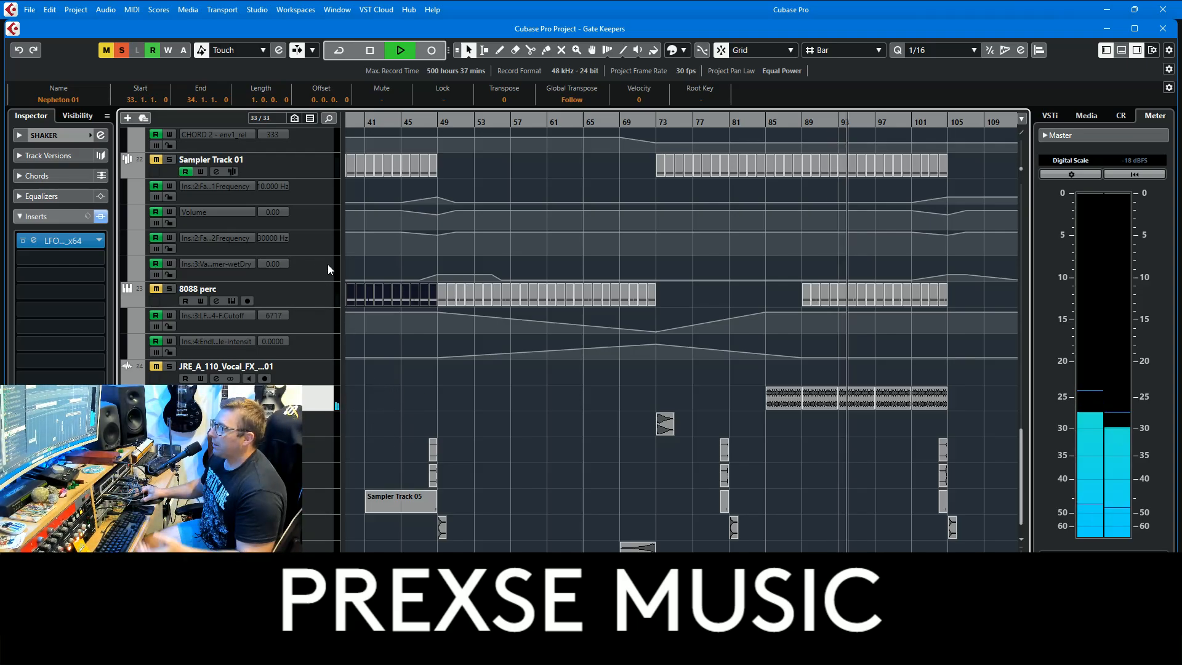
pyautogui.click(121, 51)
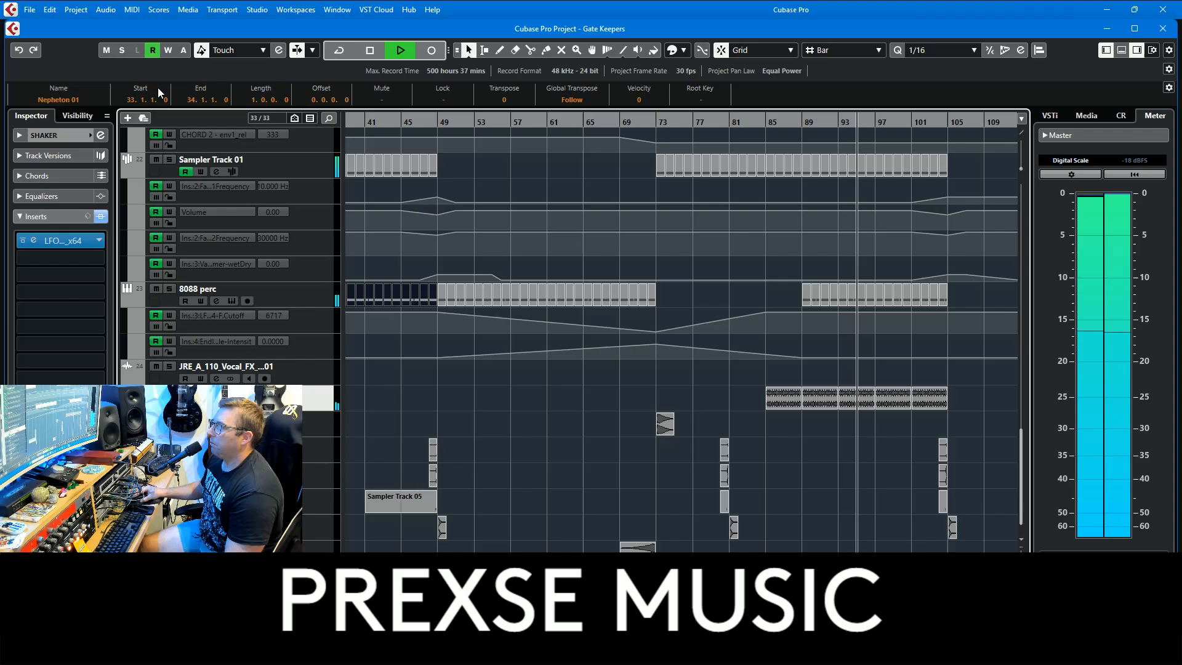
pyautogui.click(170, 392)
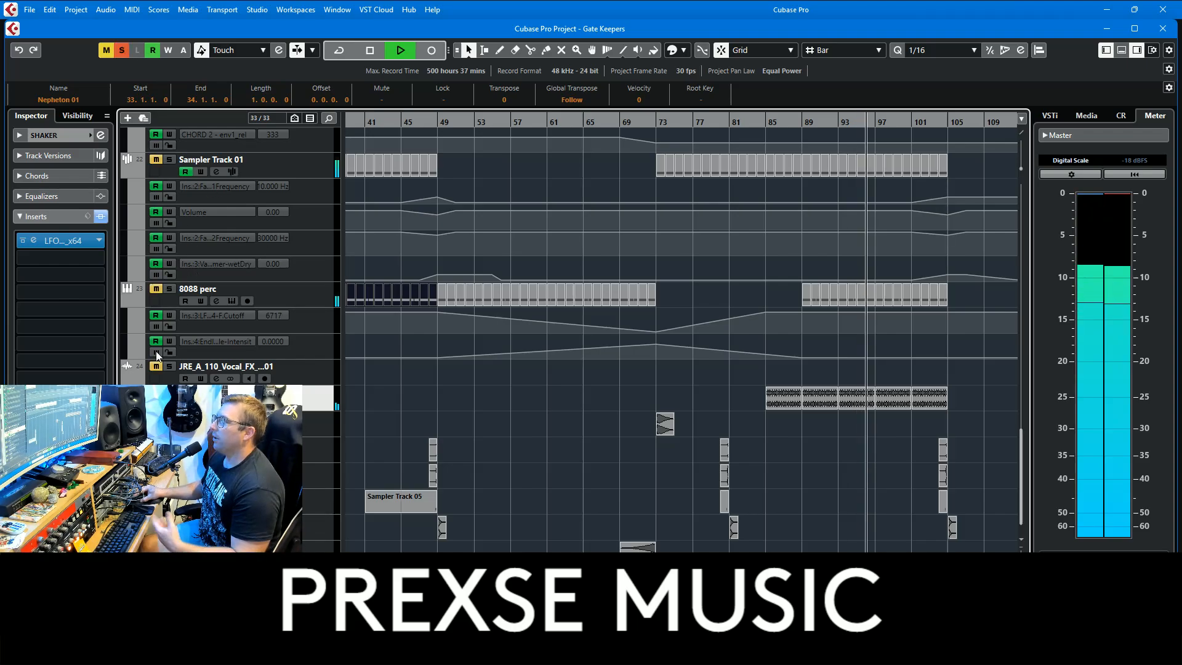
# - Examine the LFOTool insert on the SHAKER track during playback, close its window and clear the solo
pyautogui.click(64, 272)
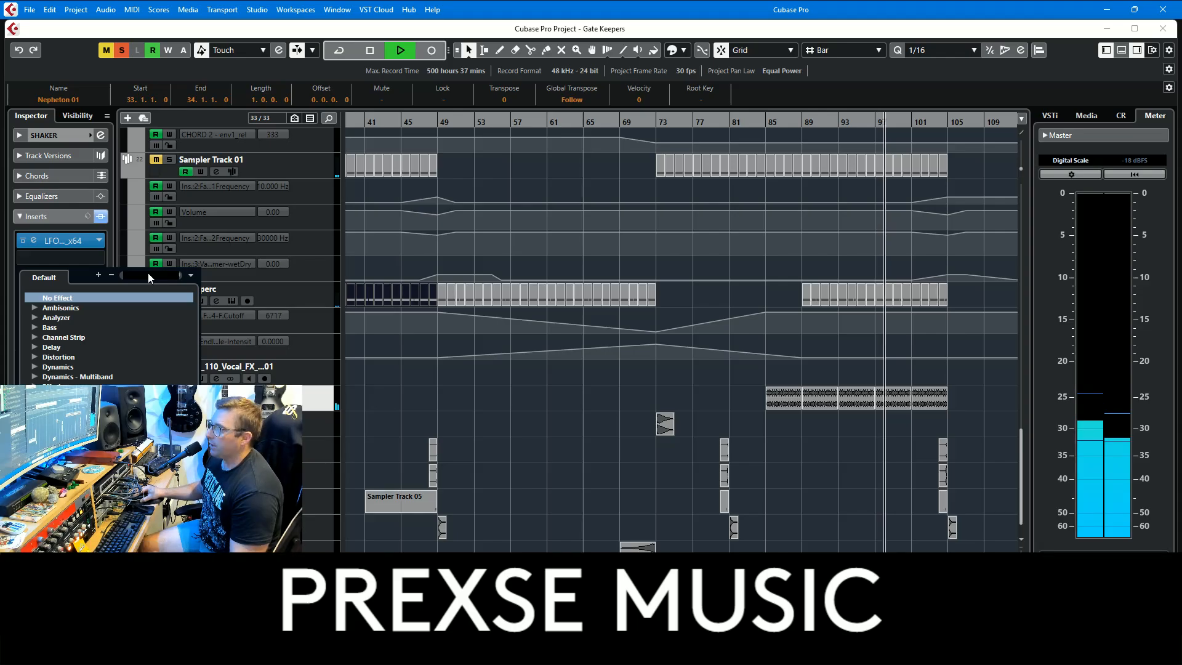
pyautogui.click(61, 140)
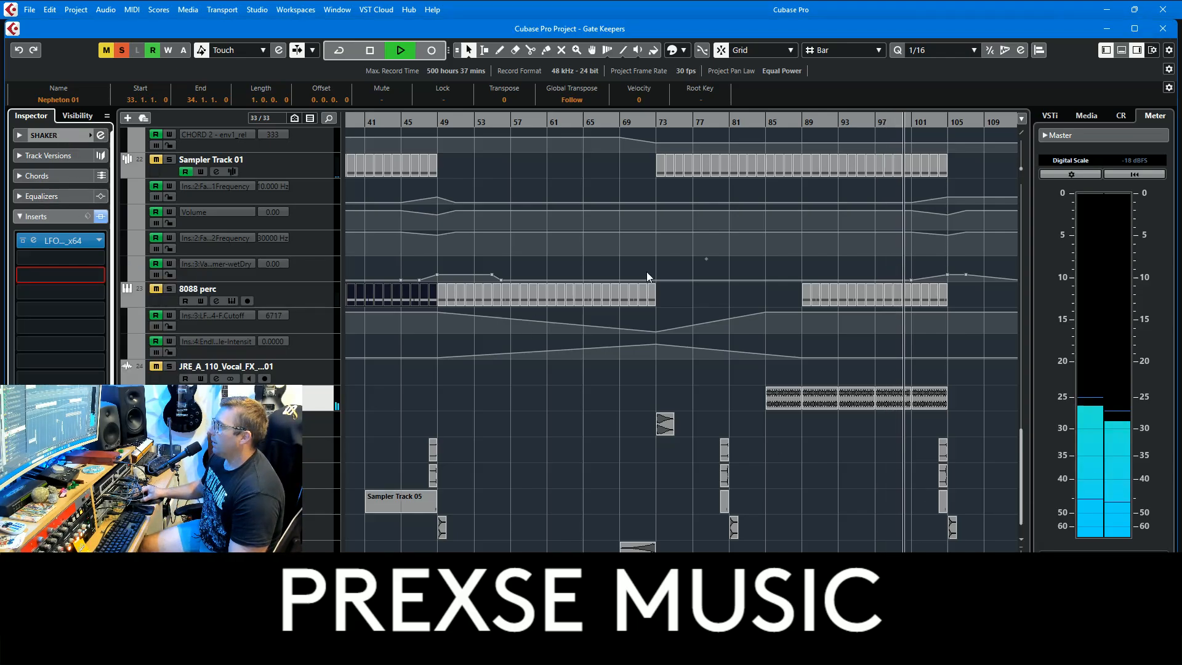
pyautogui.click(69, 241)
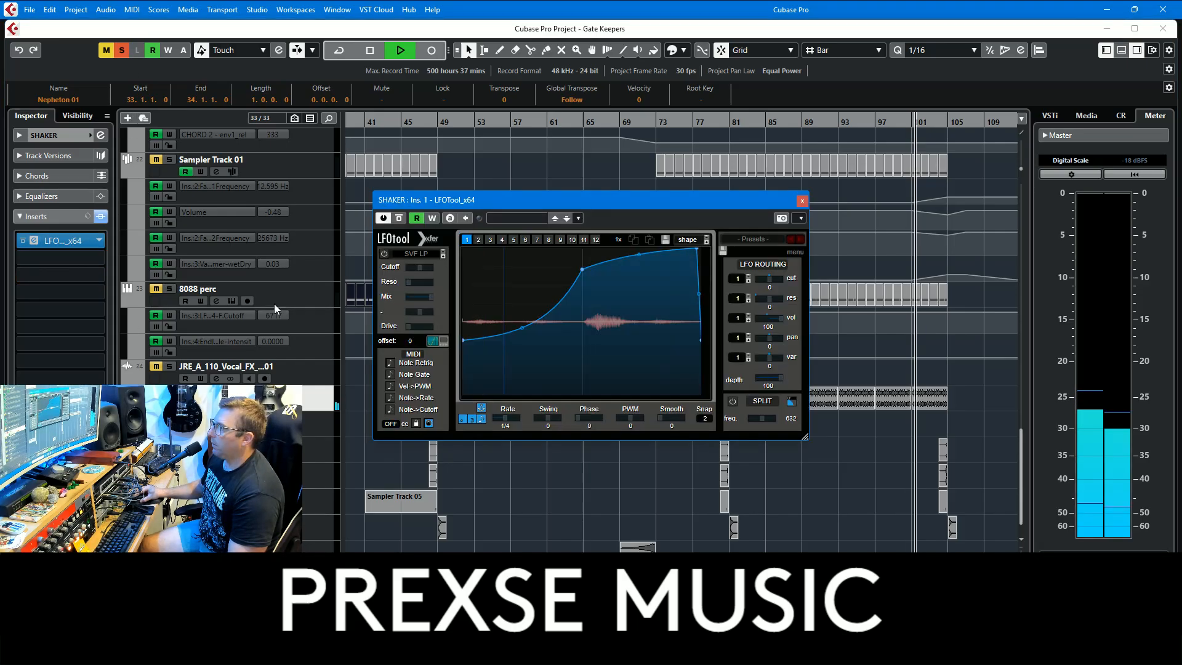
pyautogui.click(802, 201)
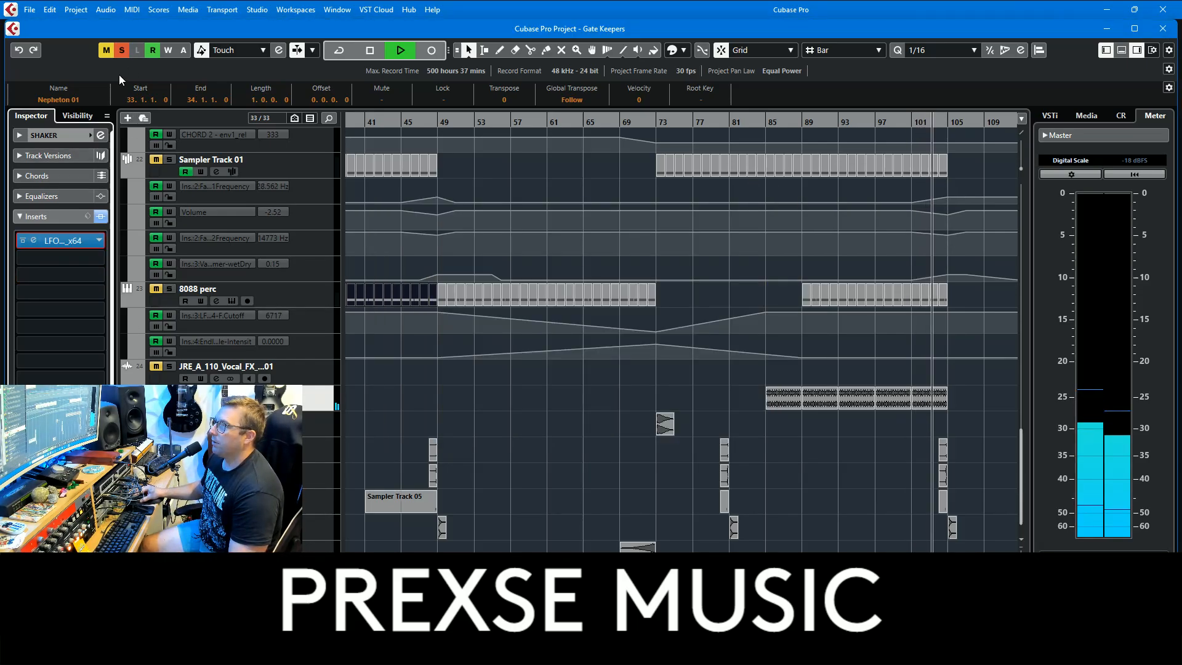
pyautogui.click(121, 49)
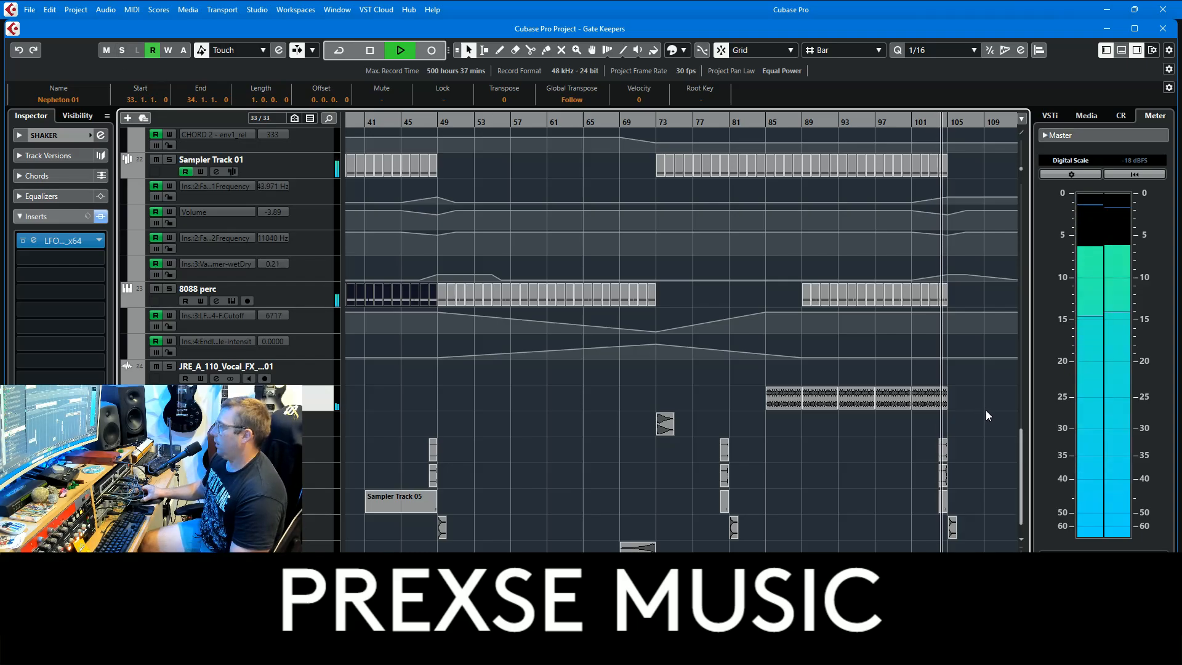
# - Solo the arp track, move playback to the start of its part at bar 89 and briefly play it
pyautogui.hscroll(10, 760, 430)
pyautogui.scroll(8, 695, 438)
pyautogui.scroll(10, 698, 438)
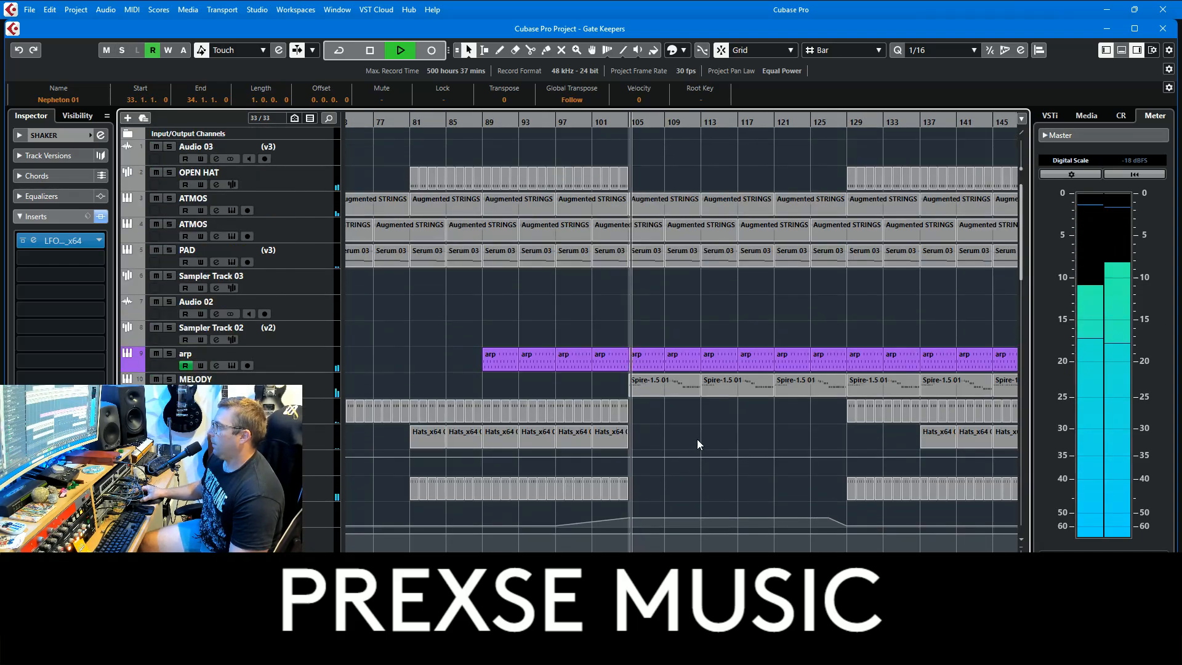
pyautogui.click(170, 353)
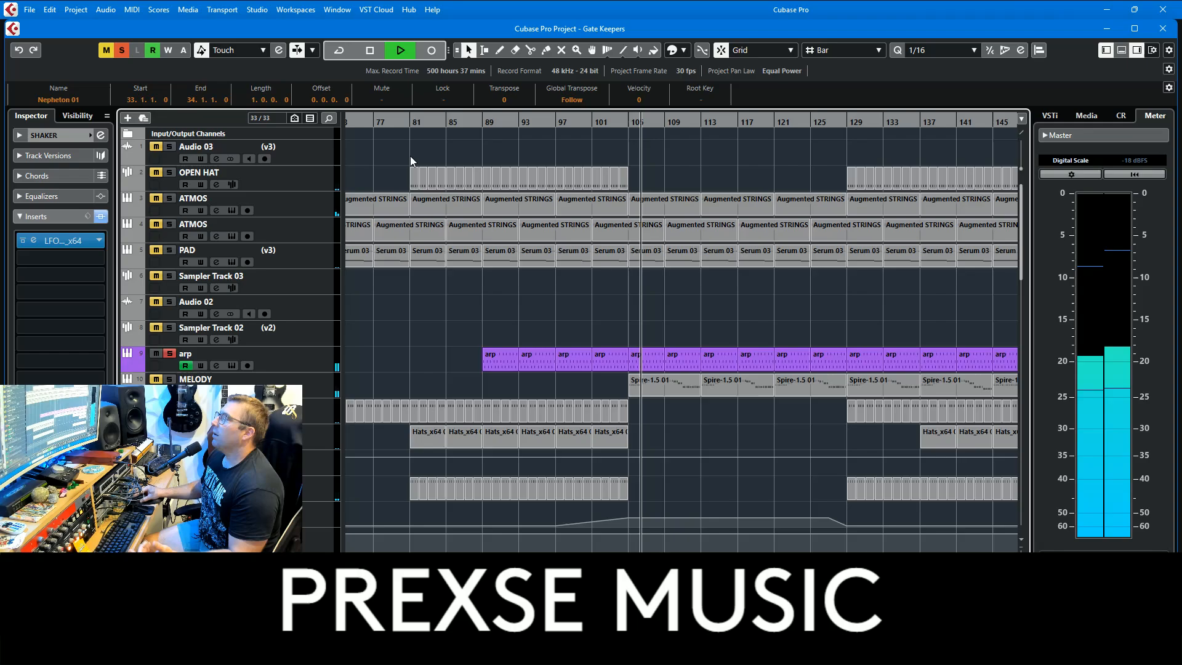
pyautogui.click(477, 124)
pyautogui.press('space')
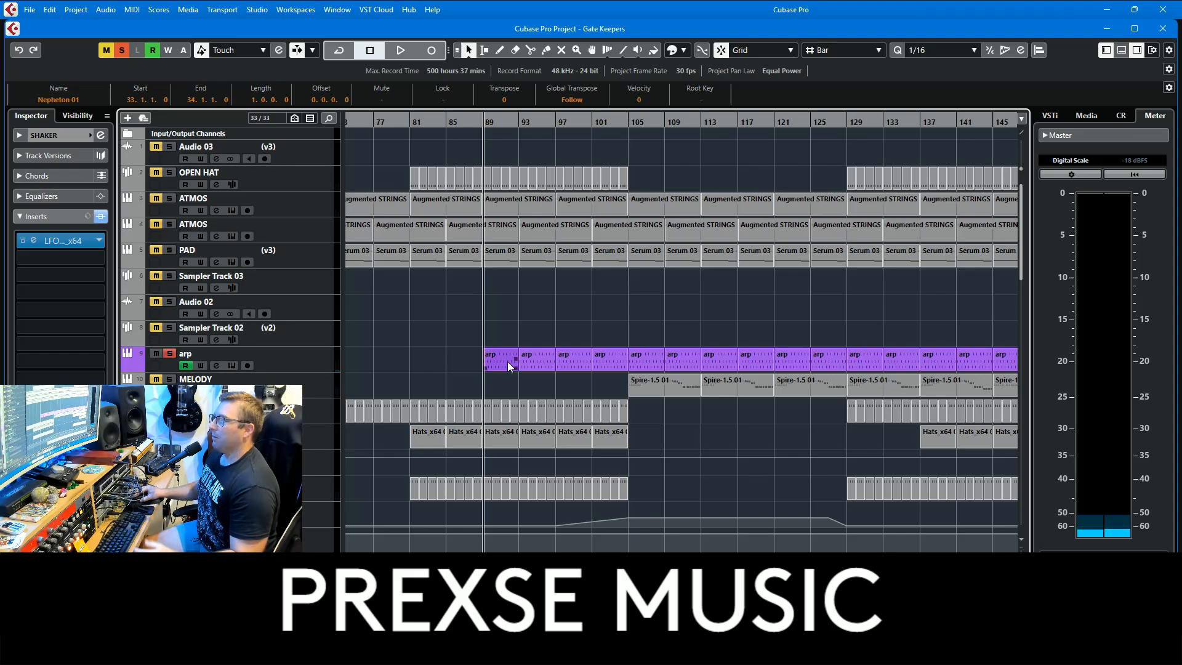
pyautogui.press('space')
pyautogui.press('space')
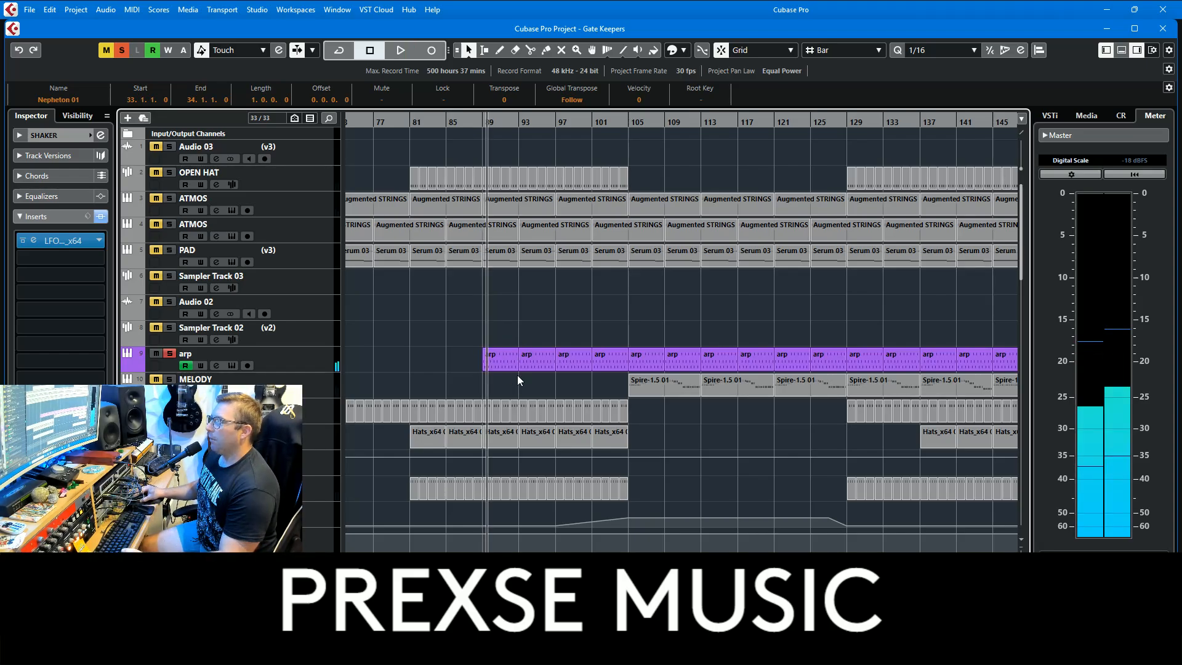
# - Look over the arp parts along the arrangement, play the soloed arp from bar 89 and clear its solo
pyautogui.click(489, 358)
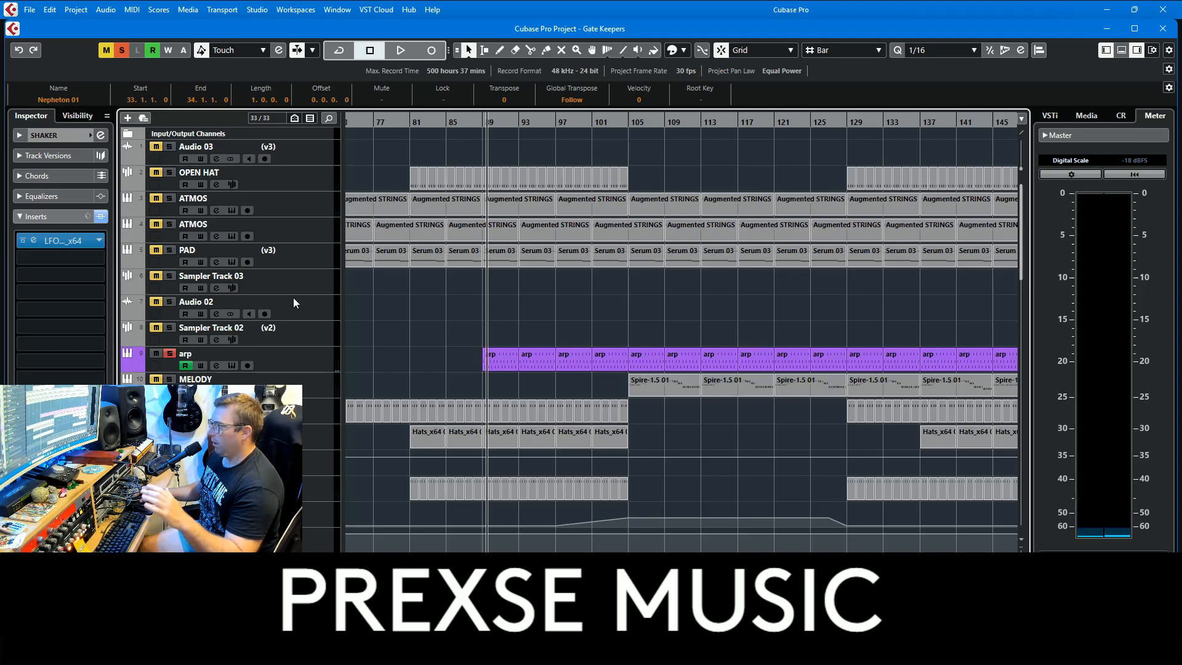
pyautogui.hscroll(5, 707, 427)
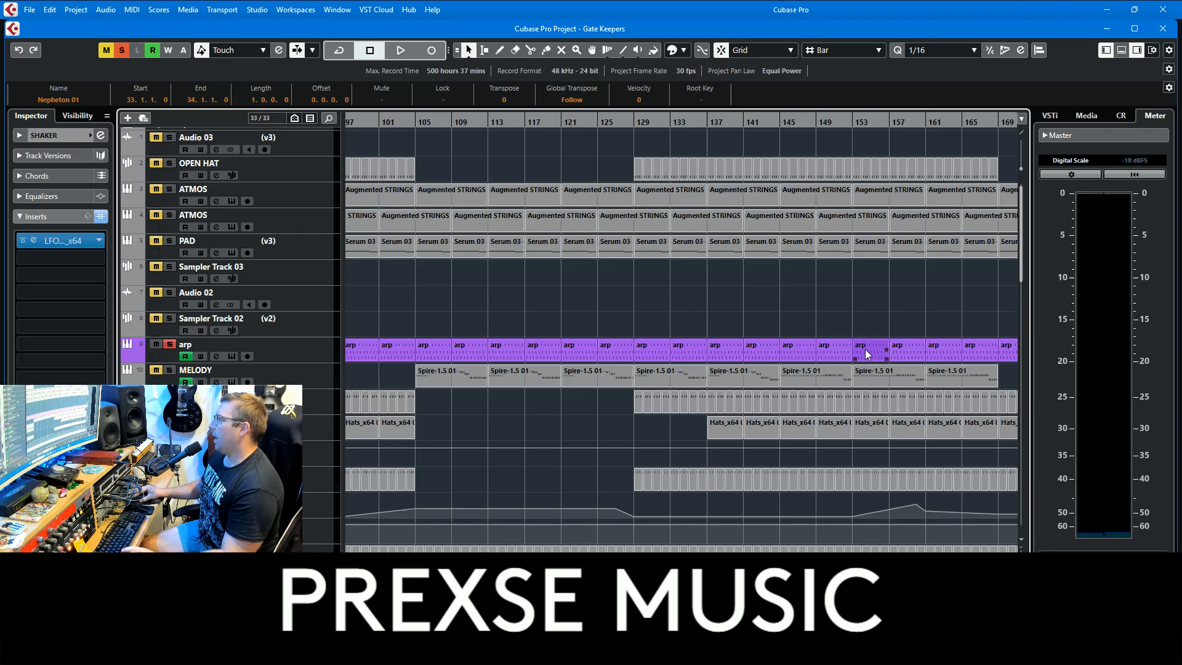
pyautogui.hscroll(-5, 711, 280)
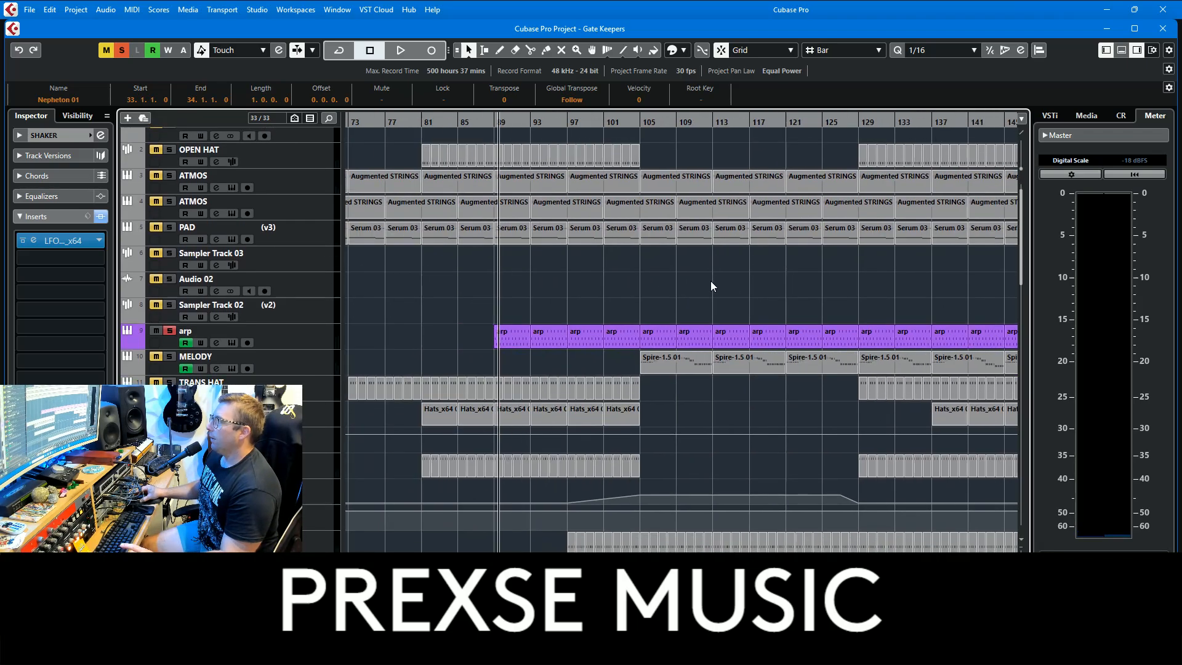
pyautogui.press('space')
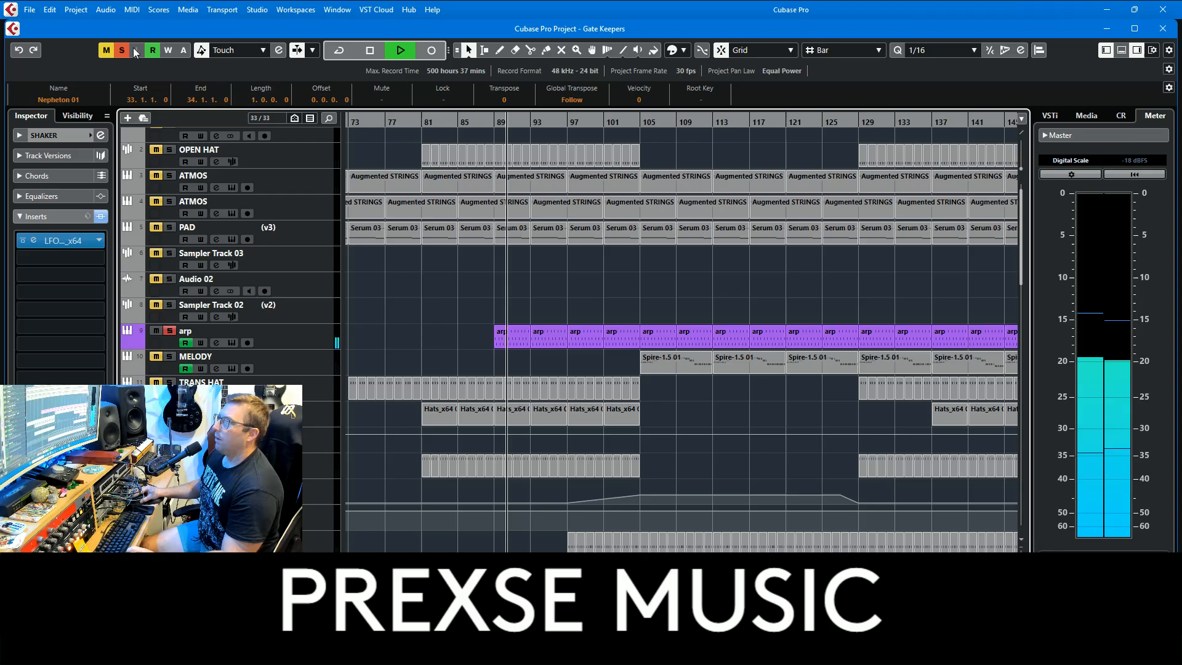
pyautogui.click(106, 50)
pyautogui.click(121, 50)
# - Solo the OPEN HAT track, show its audio inserts, compare it with the full mix and stop playback
pyautogui.click(168, 150)
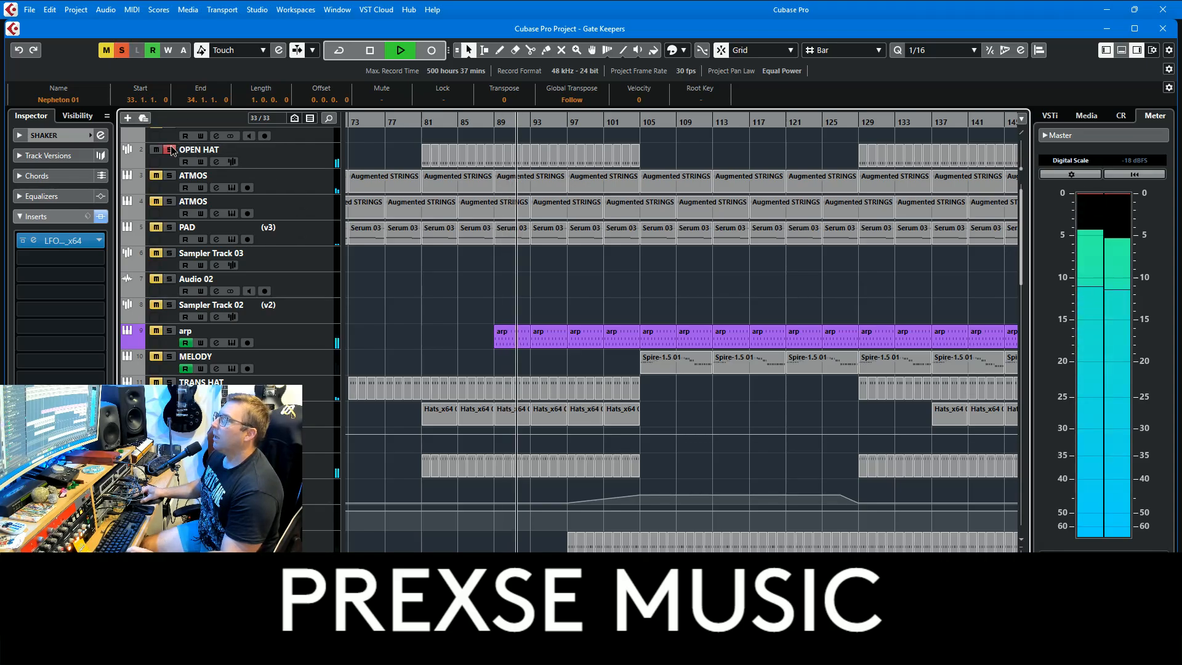
pyautogui.click(306, 152)
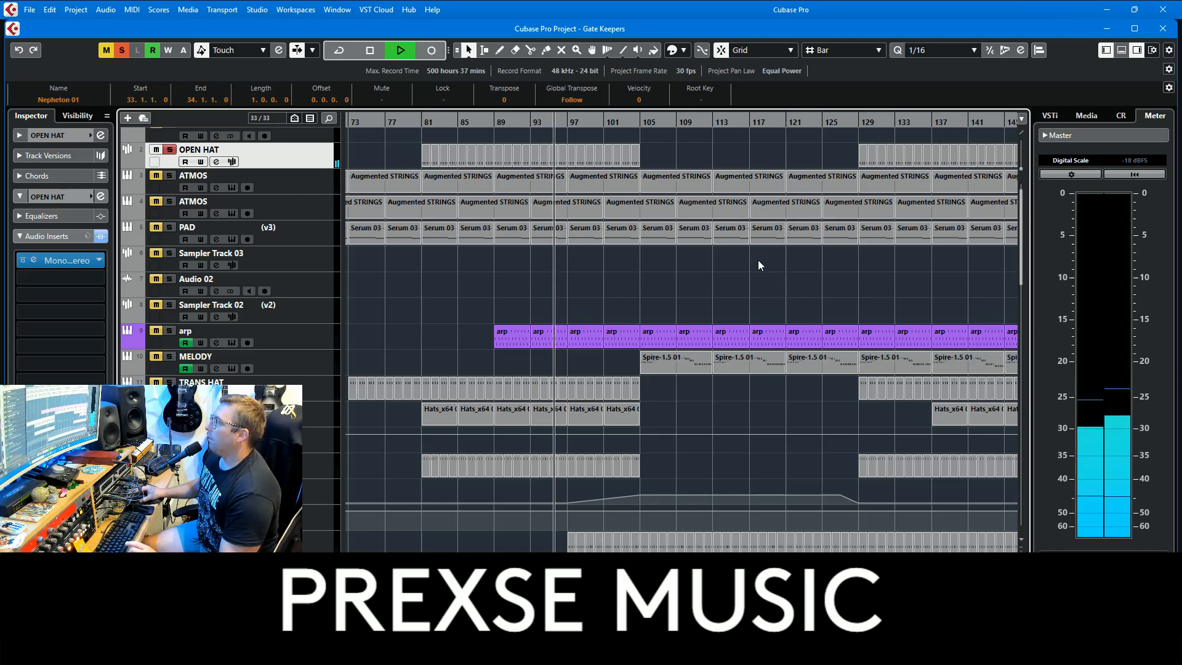
pyautogui.click(121, 51)
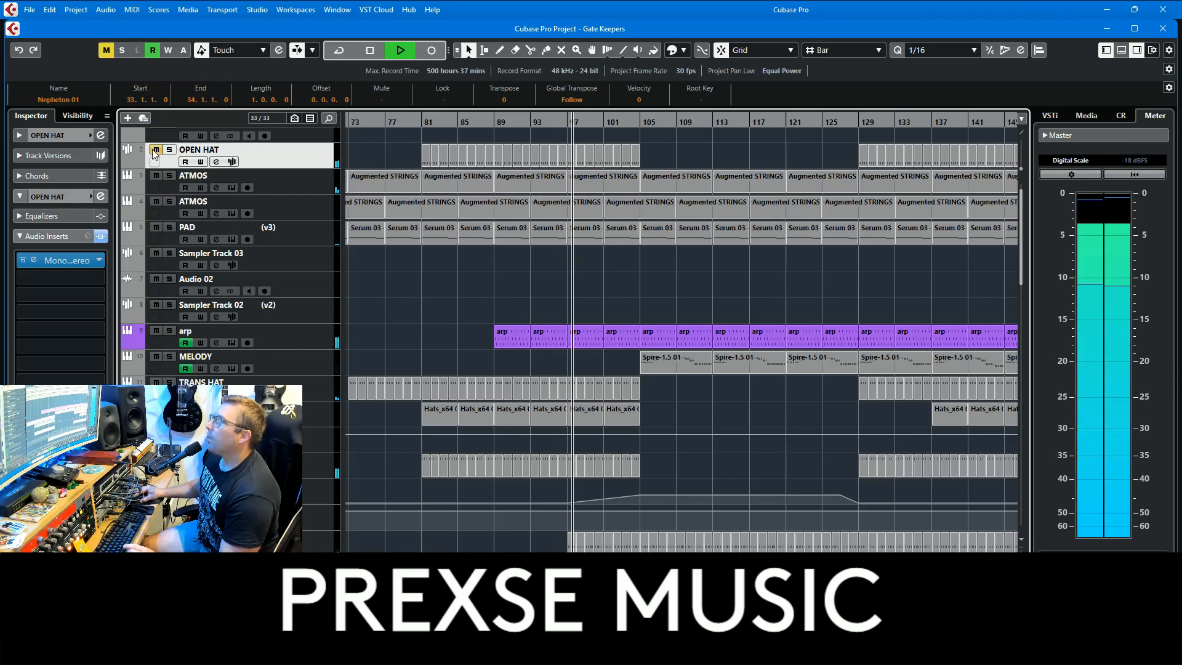
pyautogui.scroll(-5, 562, 342)
pyautogui.scroll(-6, 562, 343)
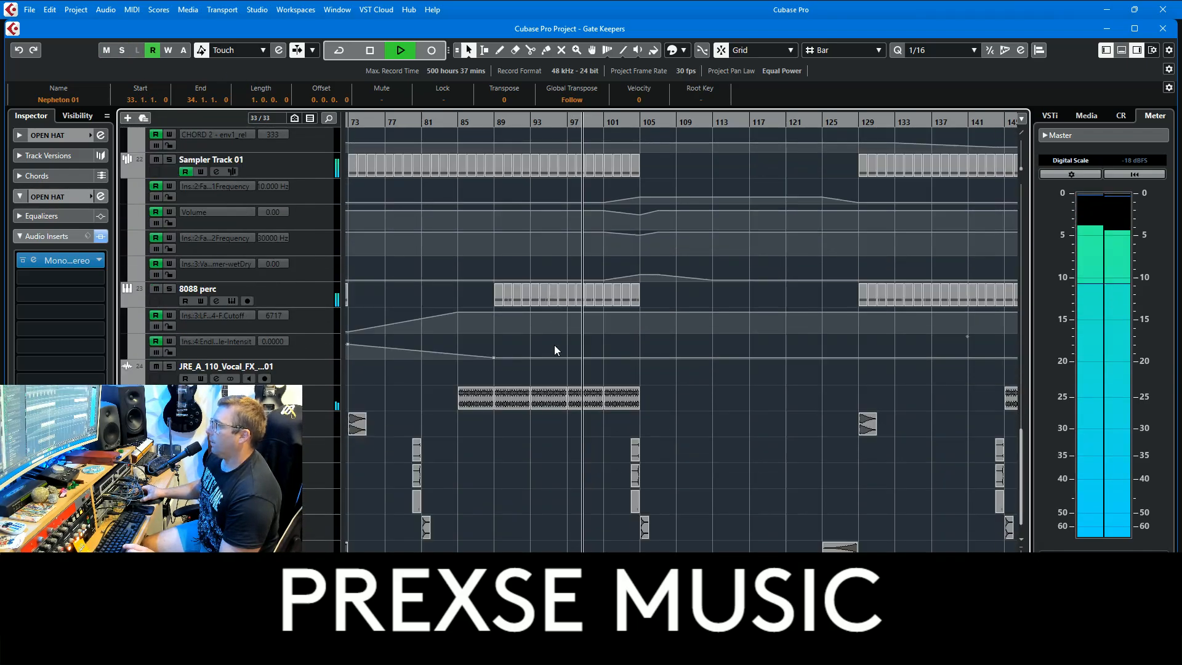
pyautogui.scroll(4, 559, 351)
pyautogui.scroll(6, 576, 356)
pyautogui.press('space')
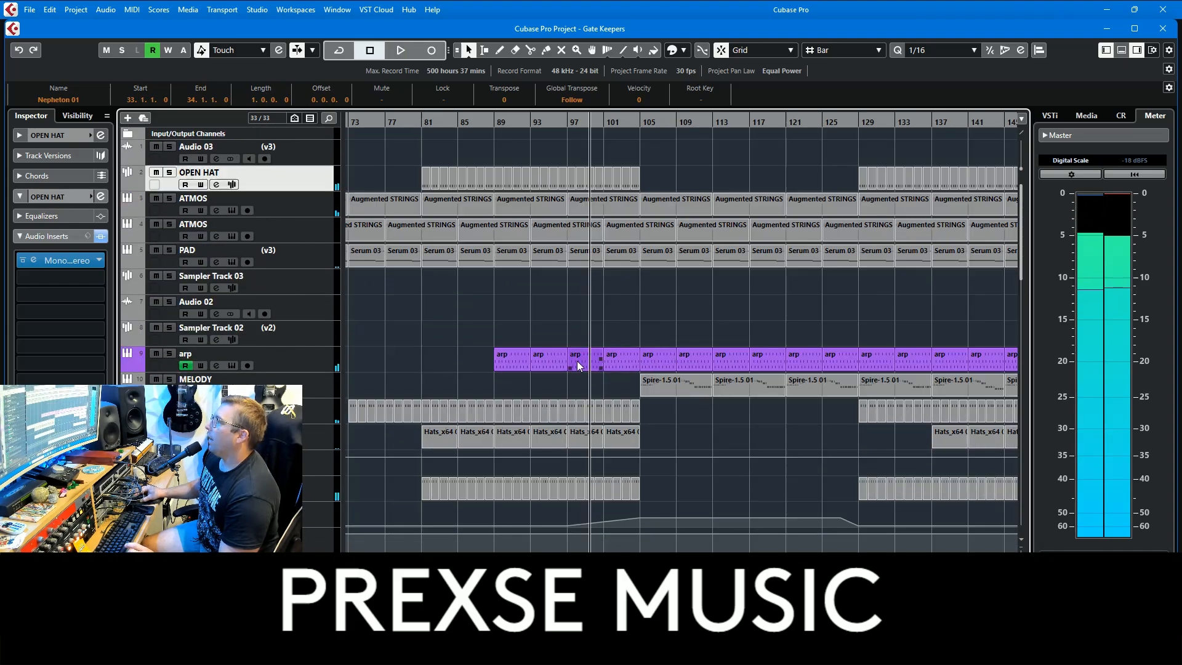
# - Play the full mix from bar 105, where the MELODY track begins, toggle that track's mute and stop playback
pyautogui.click(642, 126)
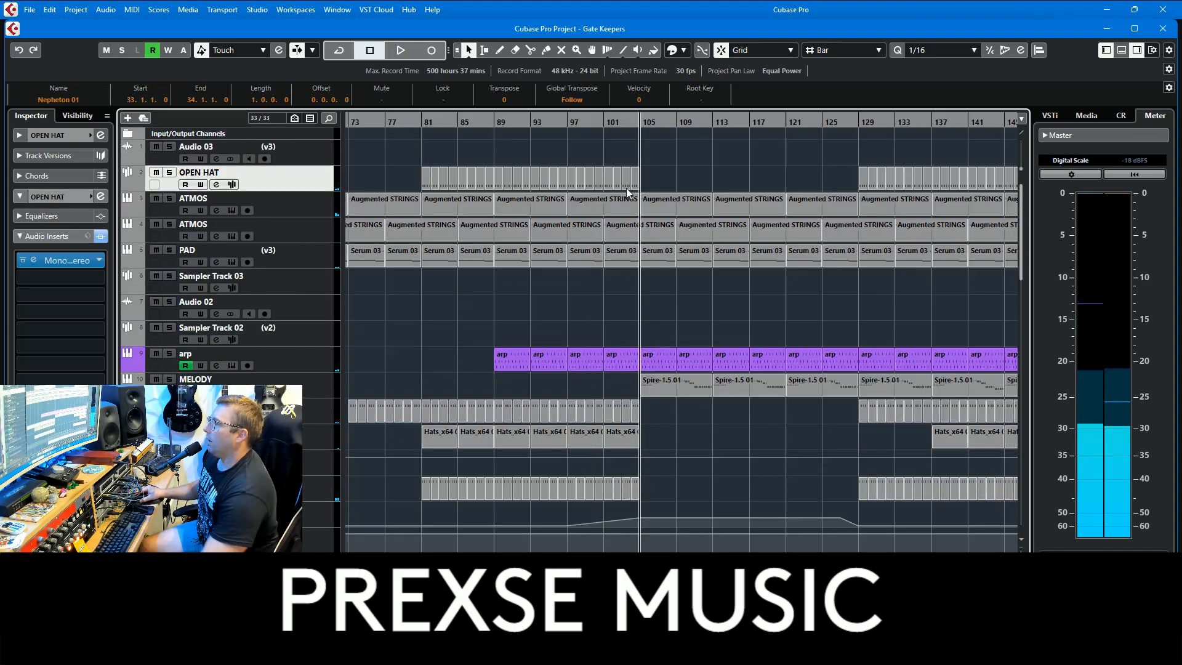
pyautogui.press('space')
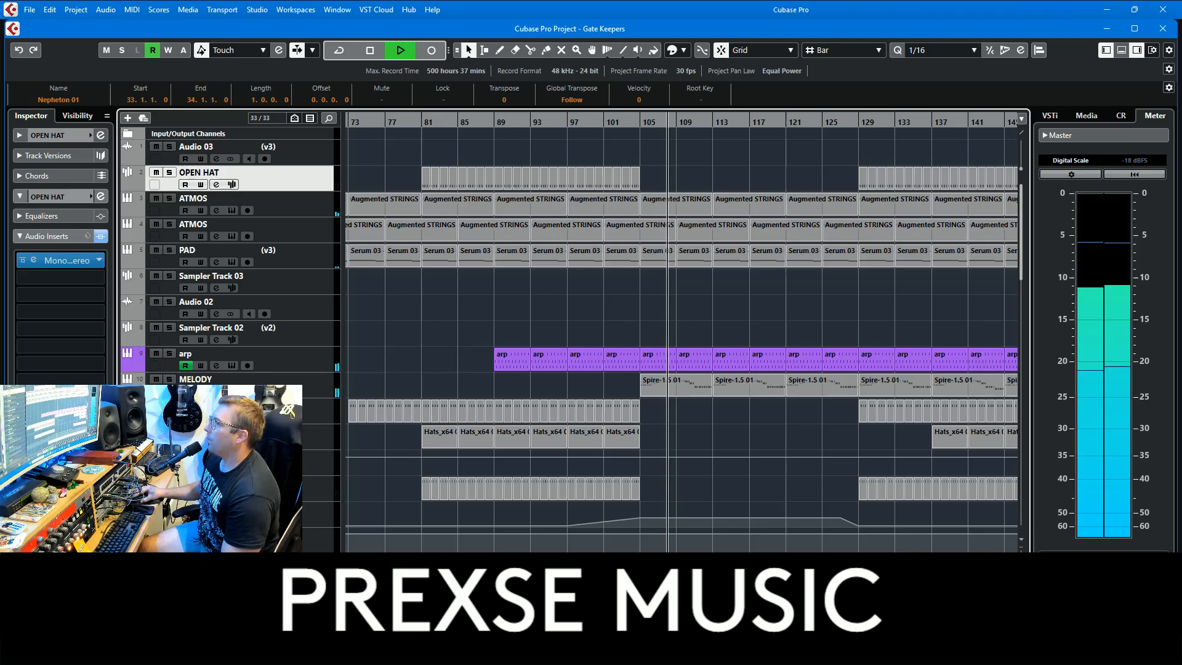
pyautogui.click(155, 379)
pyautogui.click(156, 379)
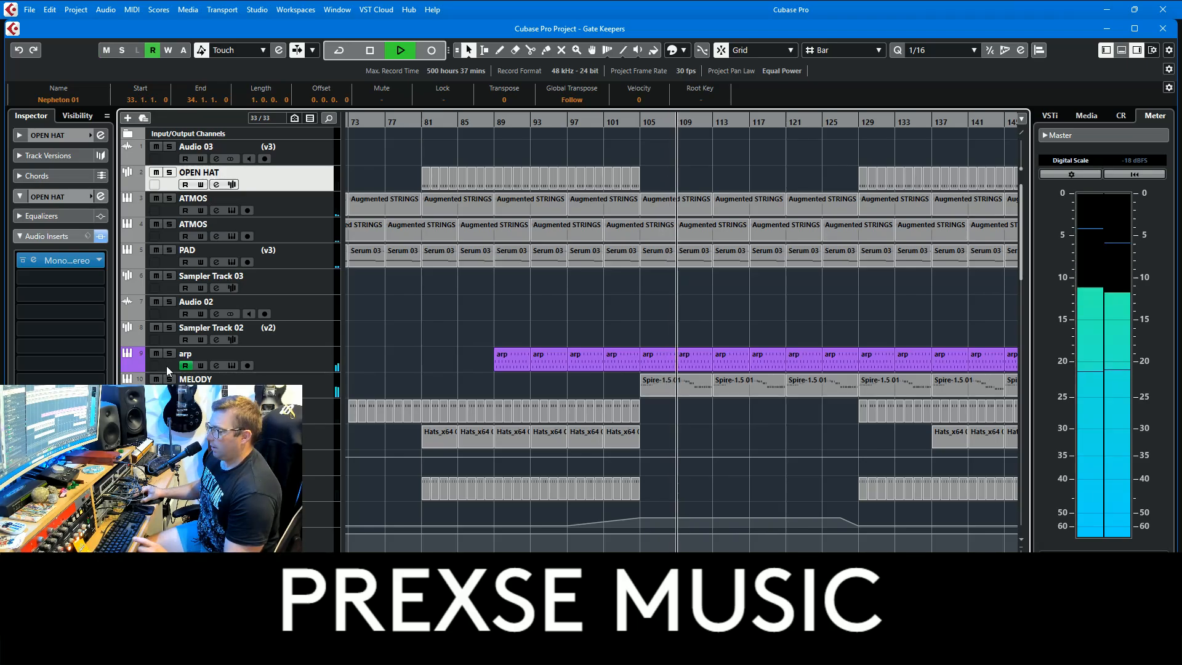
pyautogui.press('space')
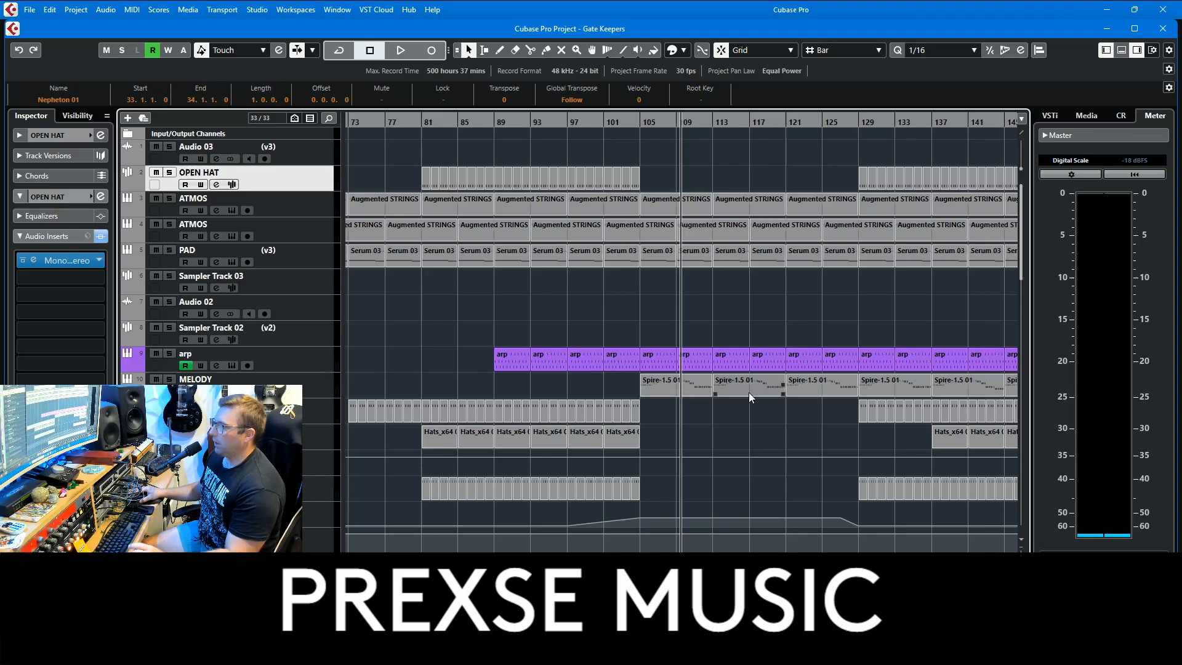
# - Resume playback and examine the notes of the MELODY part at bar 105 in the Key Editor before closing it
pyautogui.press('space')
pyautogui.click(690, 383)
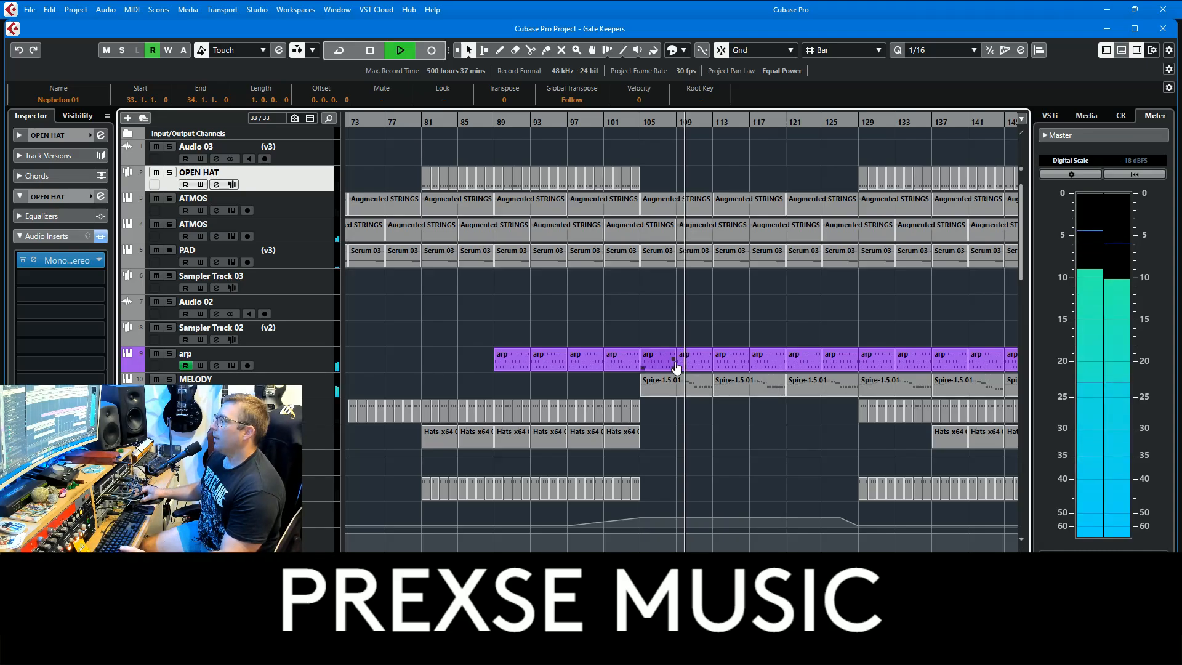
pyautogui.doubleClick(690, 382)
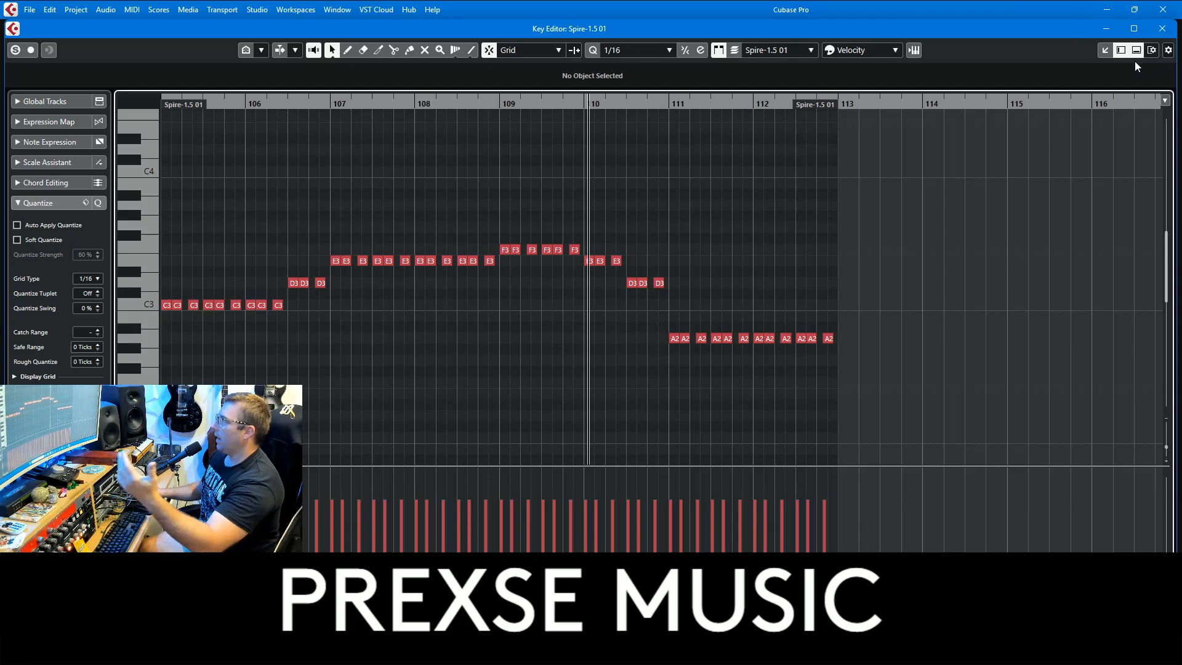
pyautogui.click(1160, 29)
# - Solo the CLAVE track, resume playback and show its audio inserts
pyautogui.scroll(-3, 752, 338)
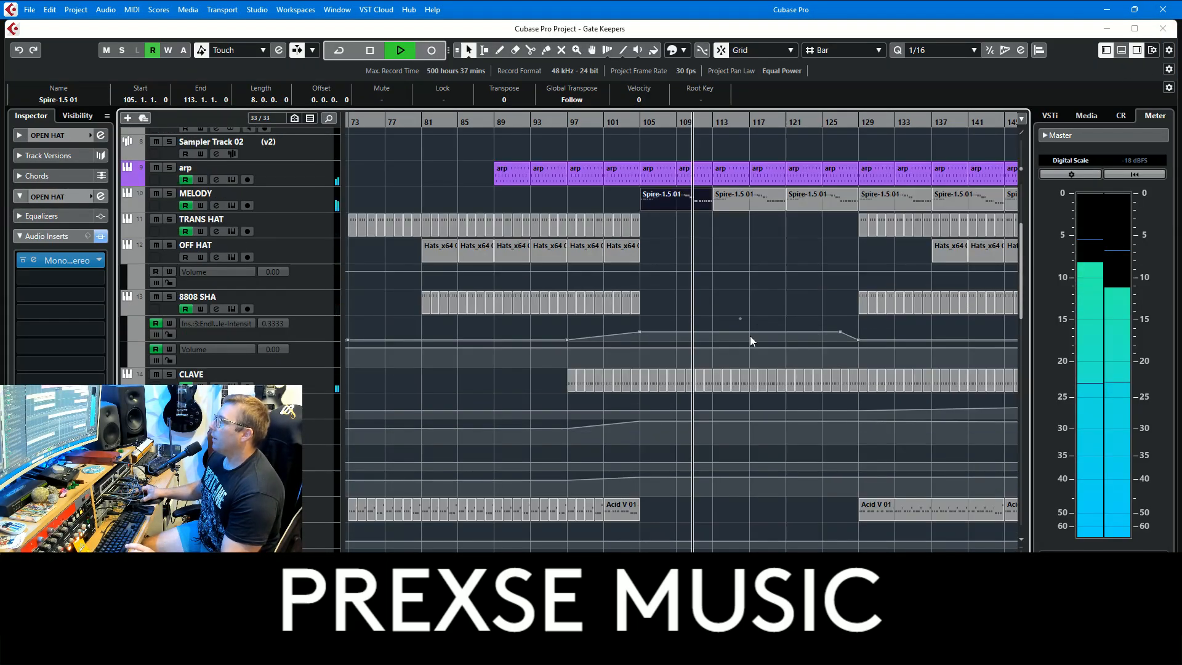
pyautogui.press('space')
pyautogui.click(169, 374)
pyautogui.press('space')
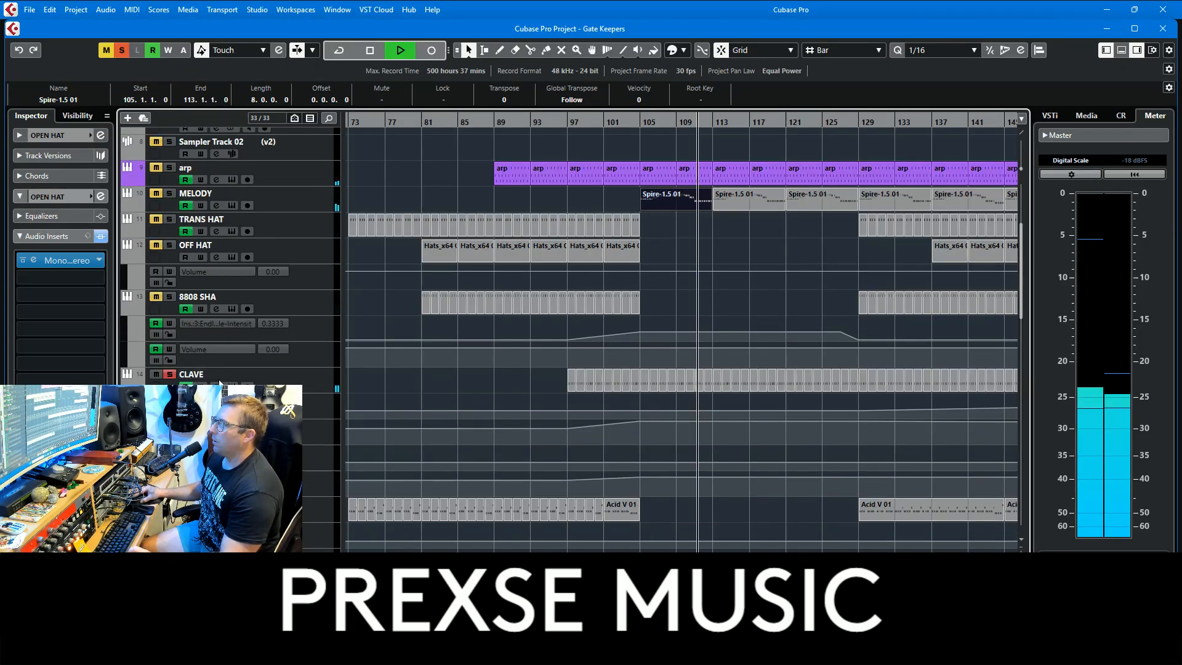
pyautogui.click(329, 387)
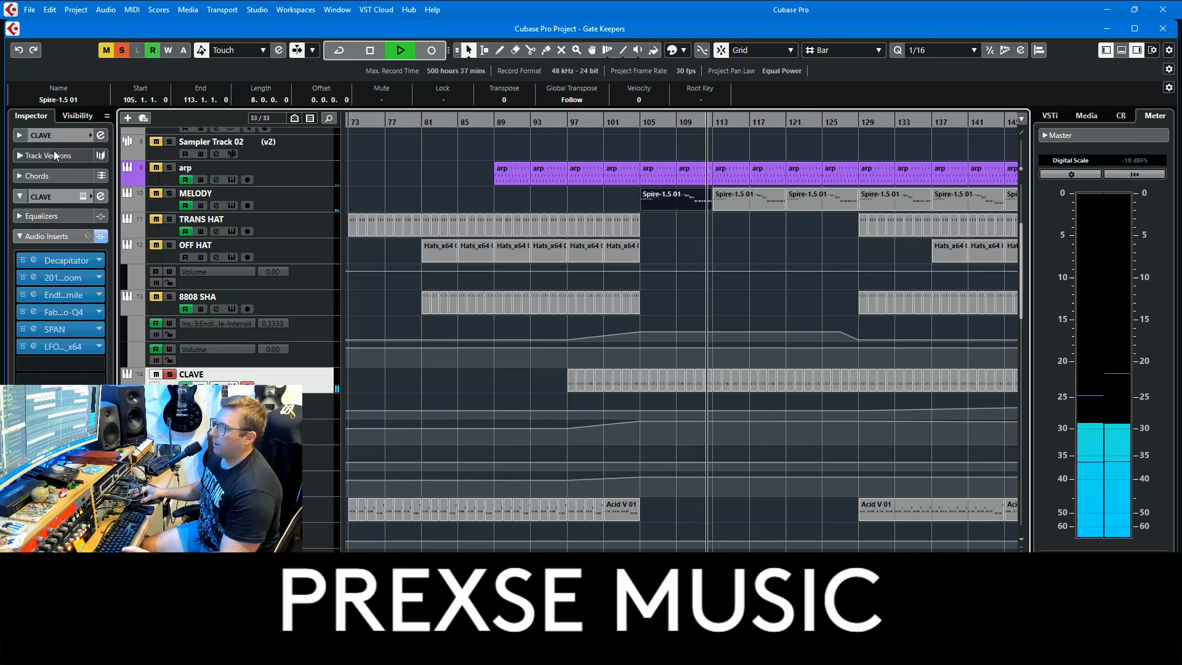
# - Compare the CLAVE track with its audio inserts bypassed and active, show its routing settings and stop playback
pyautogui.click(90, 237)
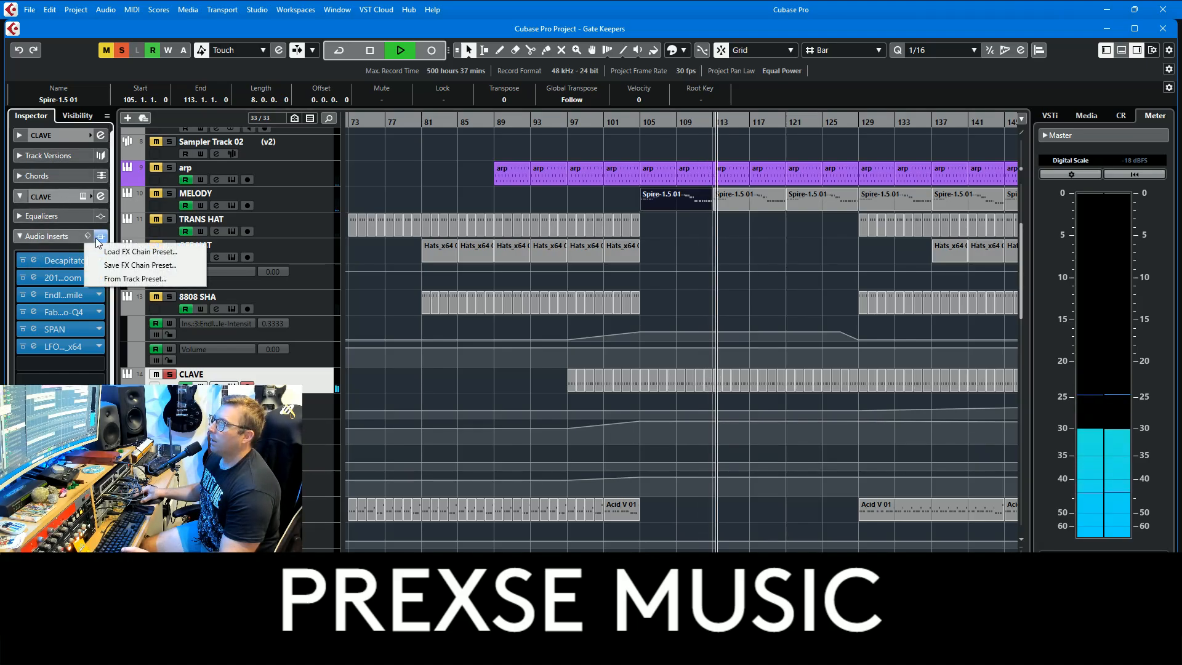
pyautogui.click(103, 236)
pyautogui.click(100, 238)
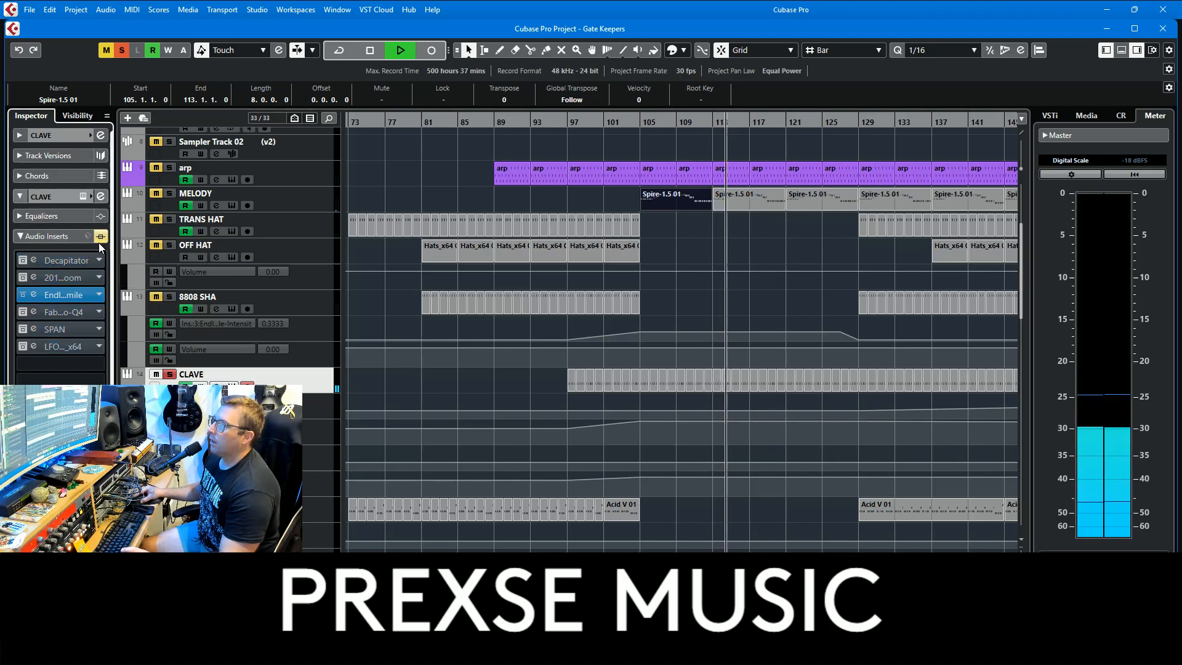
pyautogui.click(100, 238)
pyautogui.click(51, 136)
pyautogui.press('space')
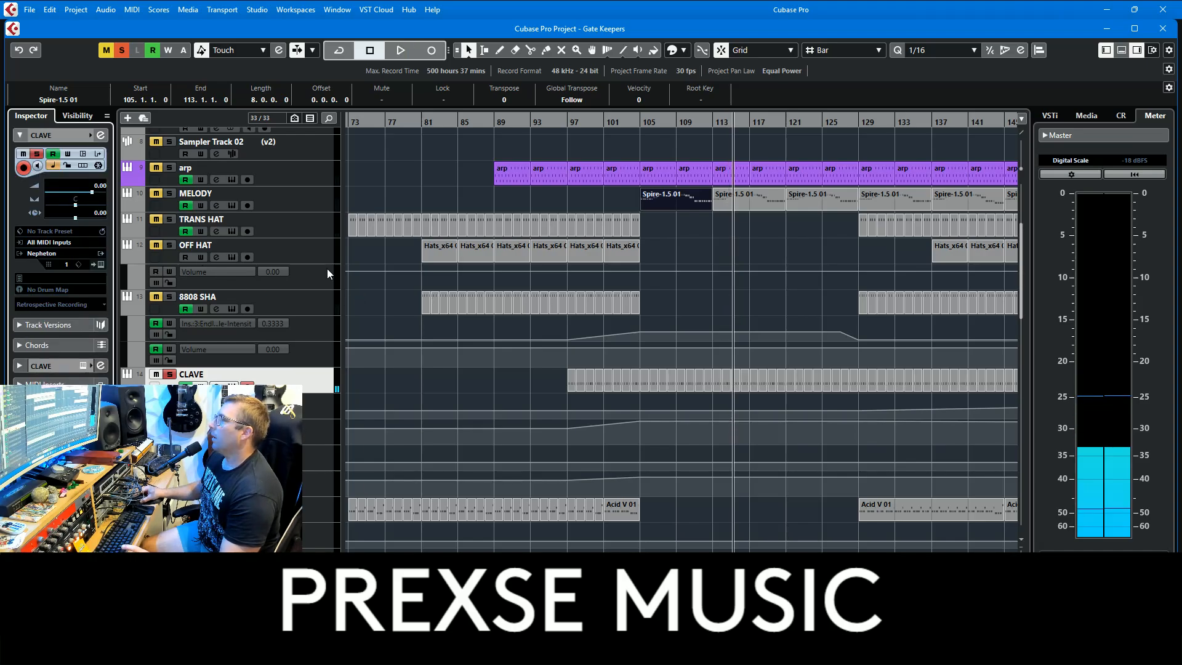
# - Clear the CLAVE solo and follow the full mix through the section leading up to bar 129, watching the bass and percussion tracks
pyautogui.click(123, 49)
pyautogui.press('space')
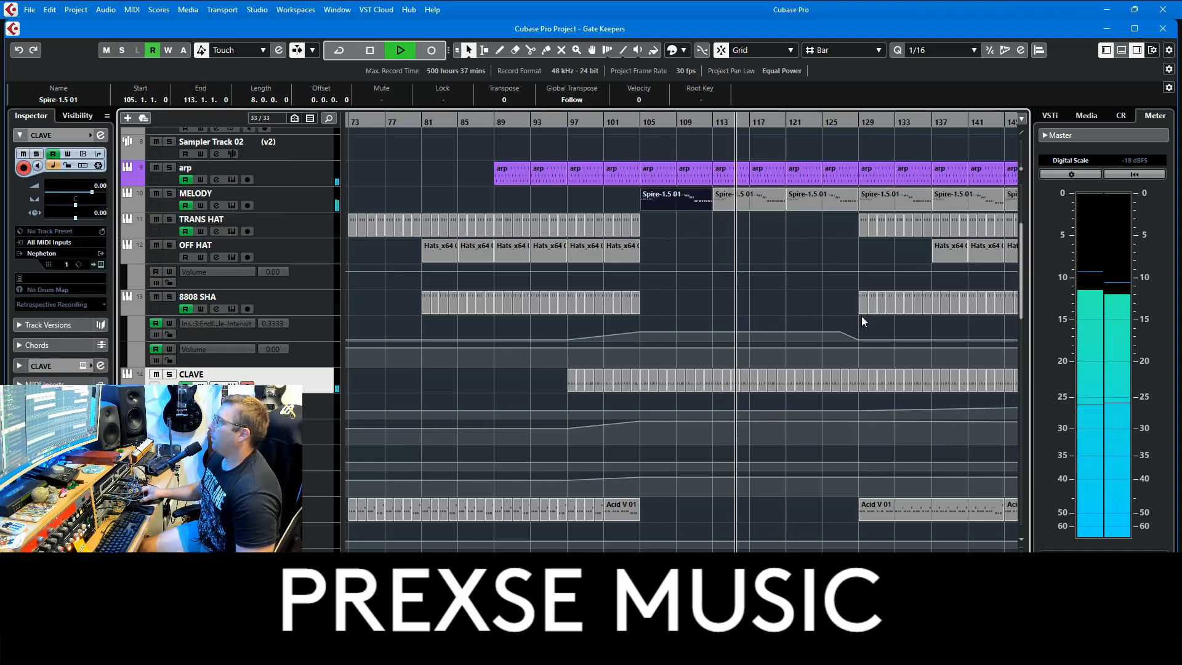
pyautogui.scroll(-3, 886, 399)
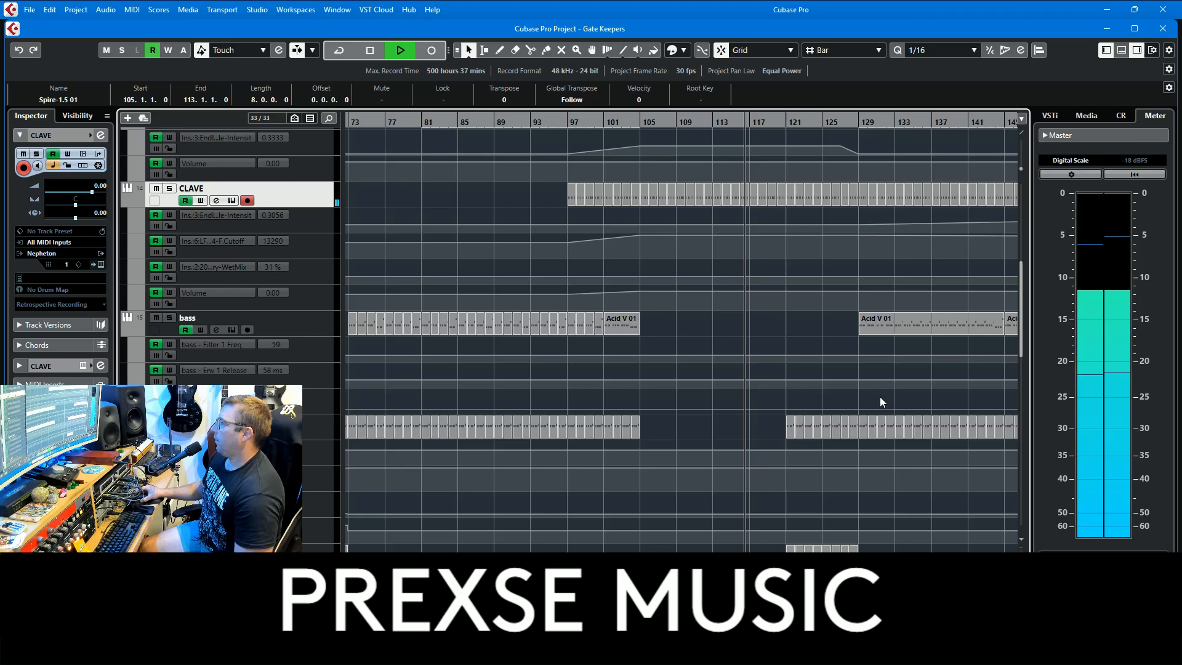
pyautogui.moveTo(722, 336); pyautogui.dragTo(545, 324)
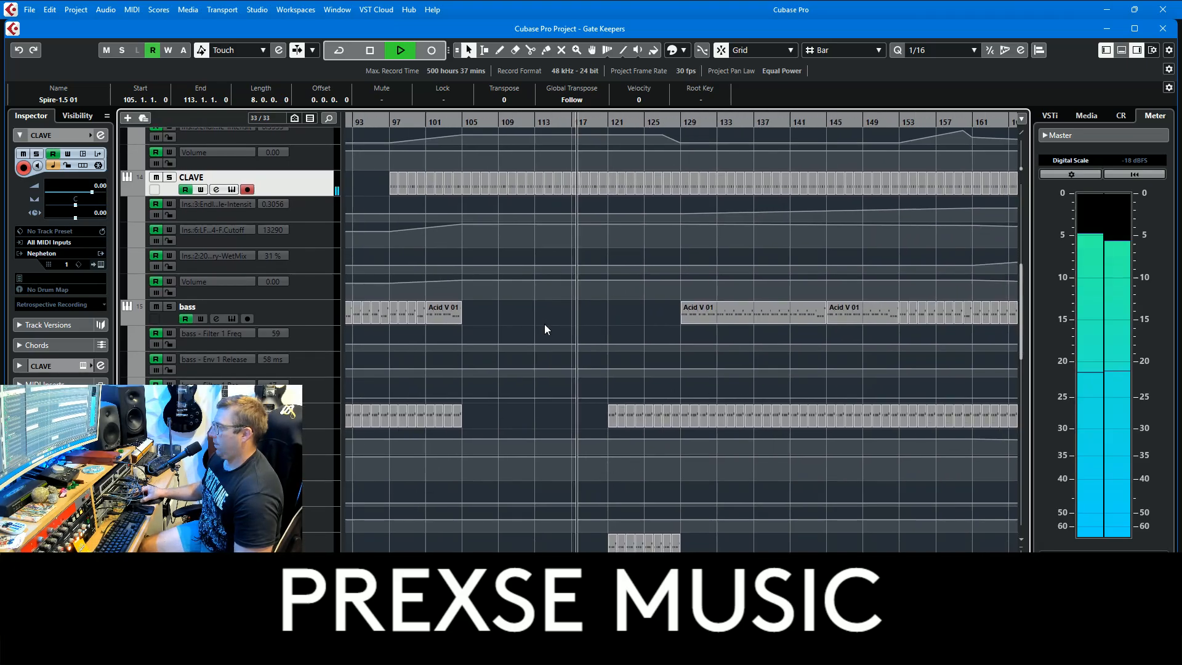
pyautogui.scroll(-2, 554, 323)
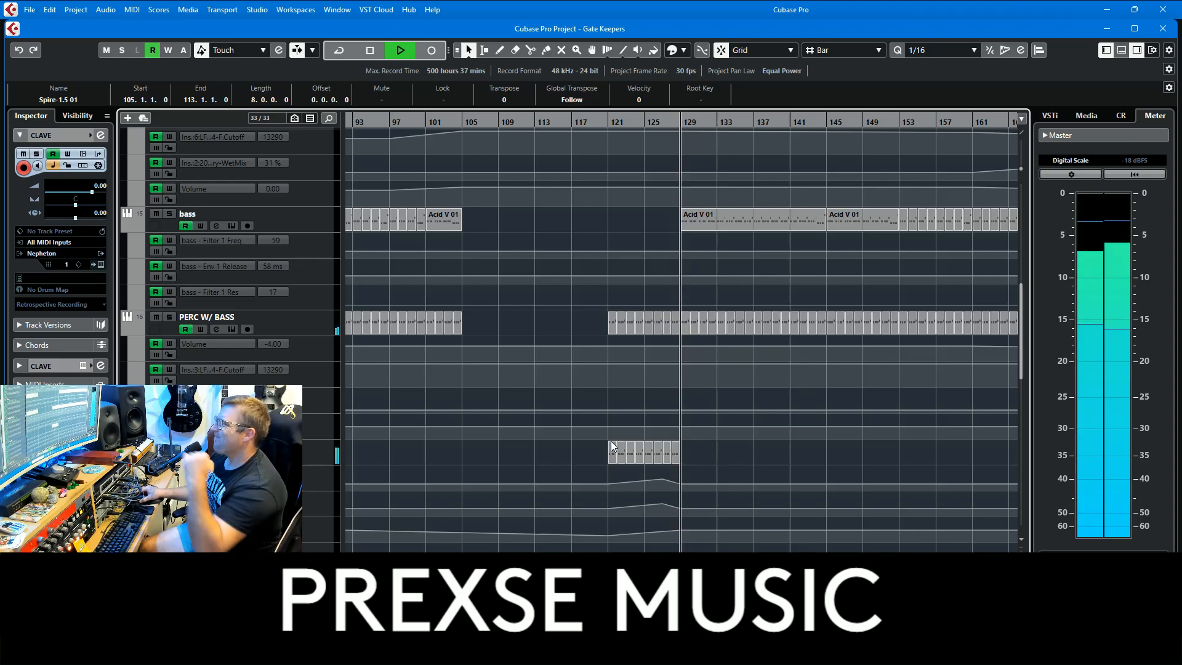
# - Examine the tracks that come in at bar 129 while the full mix plays, and stop just before bar 137
pyautogui.scroll(5, 686, 433)
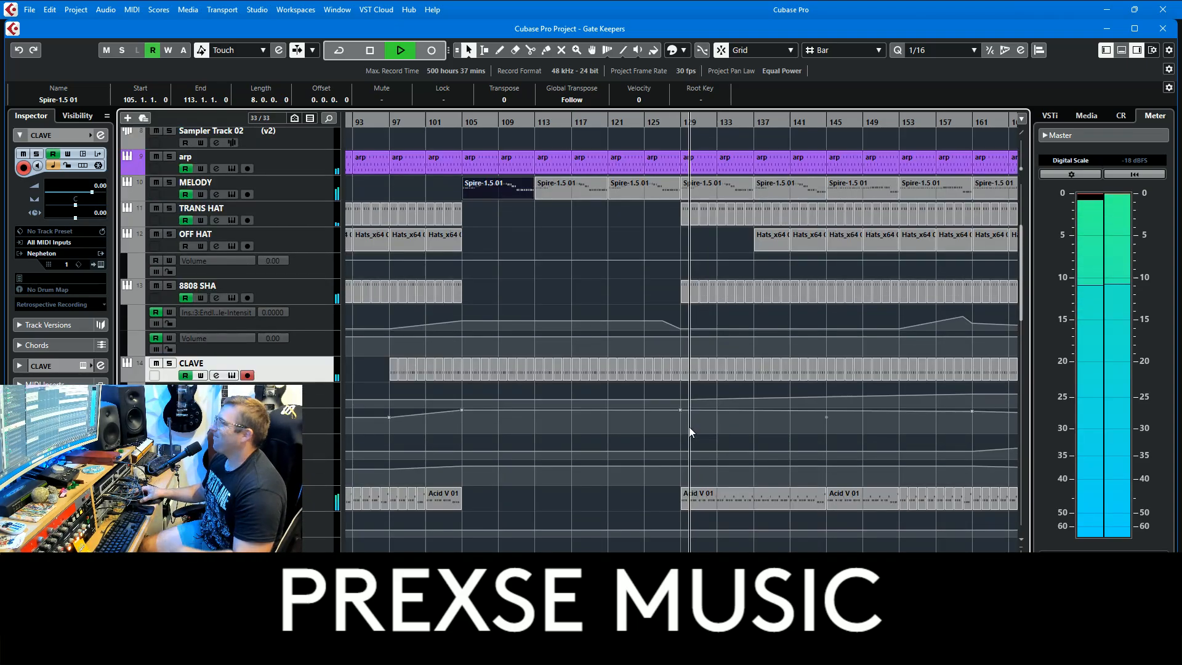
pyautogui.scroll(2, 753, 429)
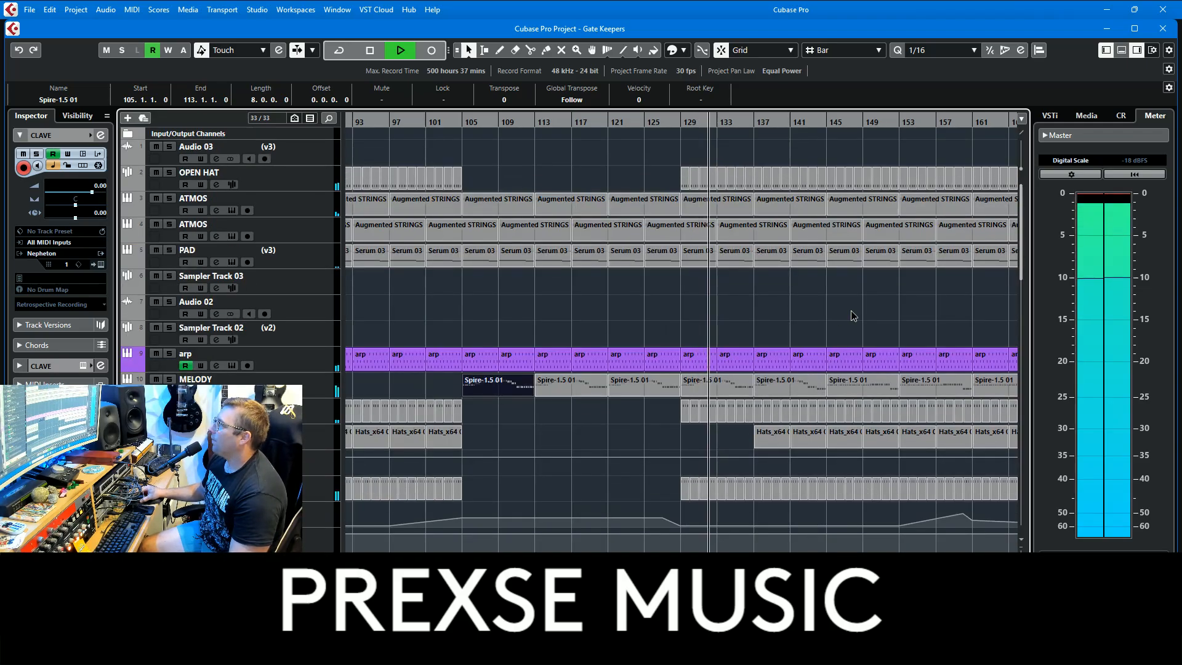
pyautogui.hscroll(4, 699, 308)
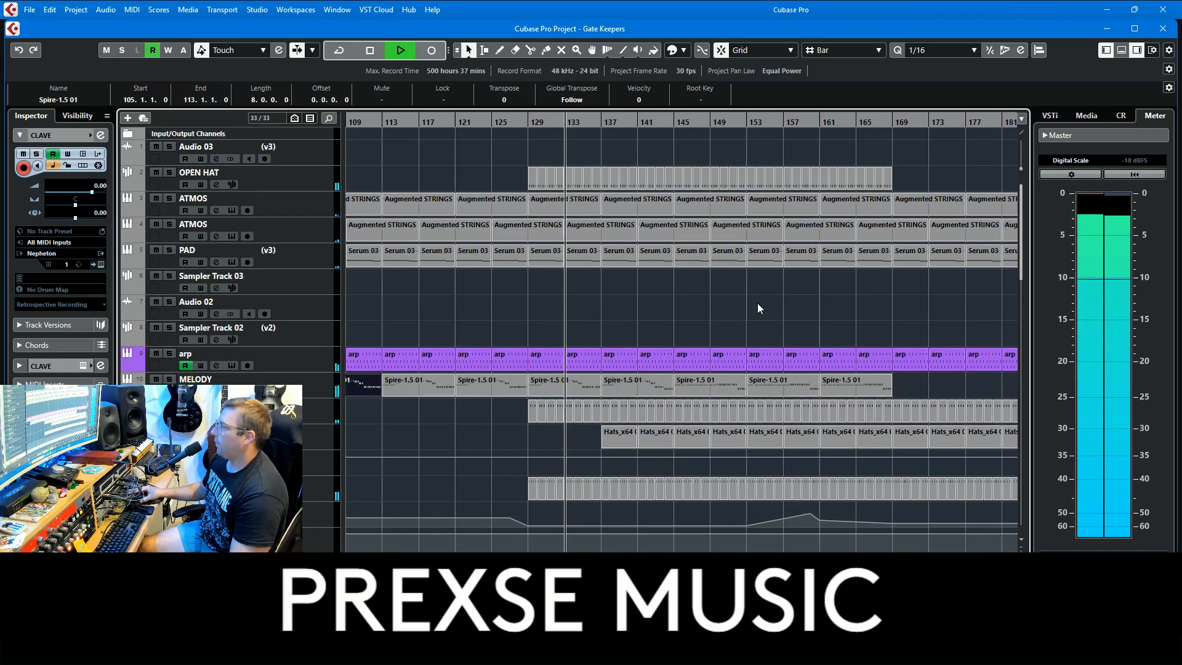
pyautogui.scroll(-8, 757, 308)
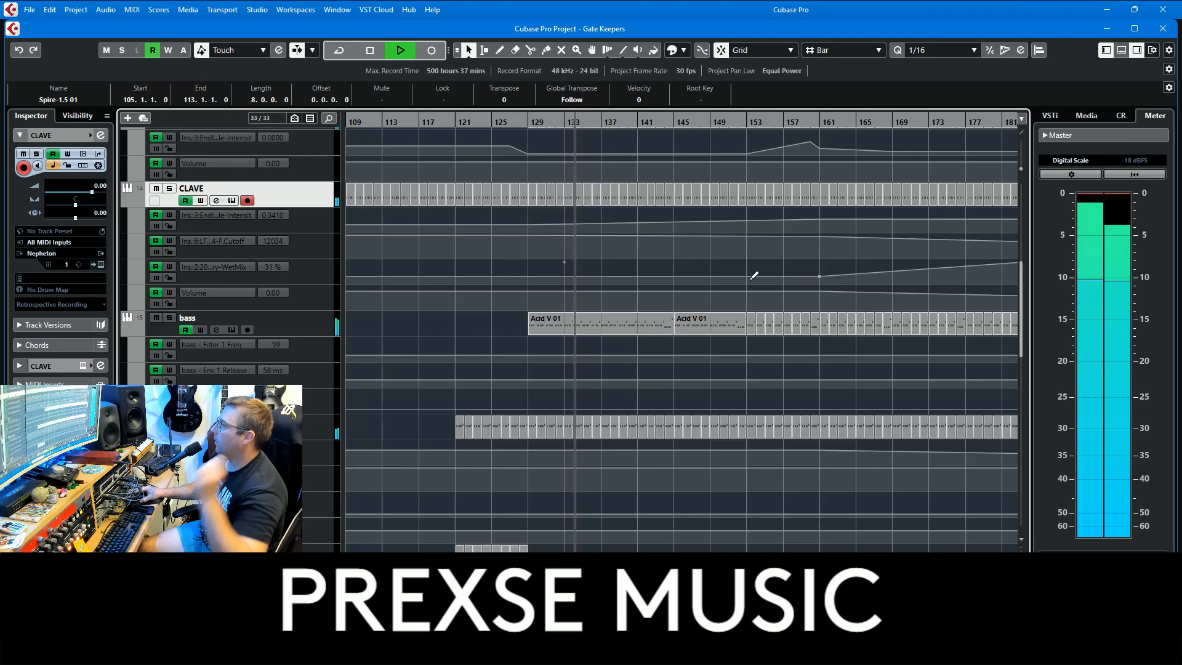
pyautogui.scroll(6, 769, 282)
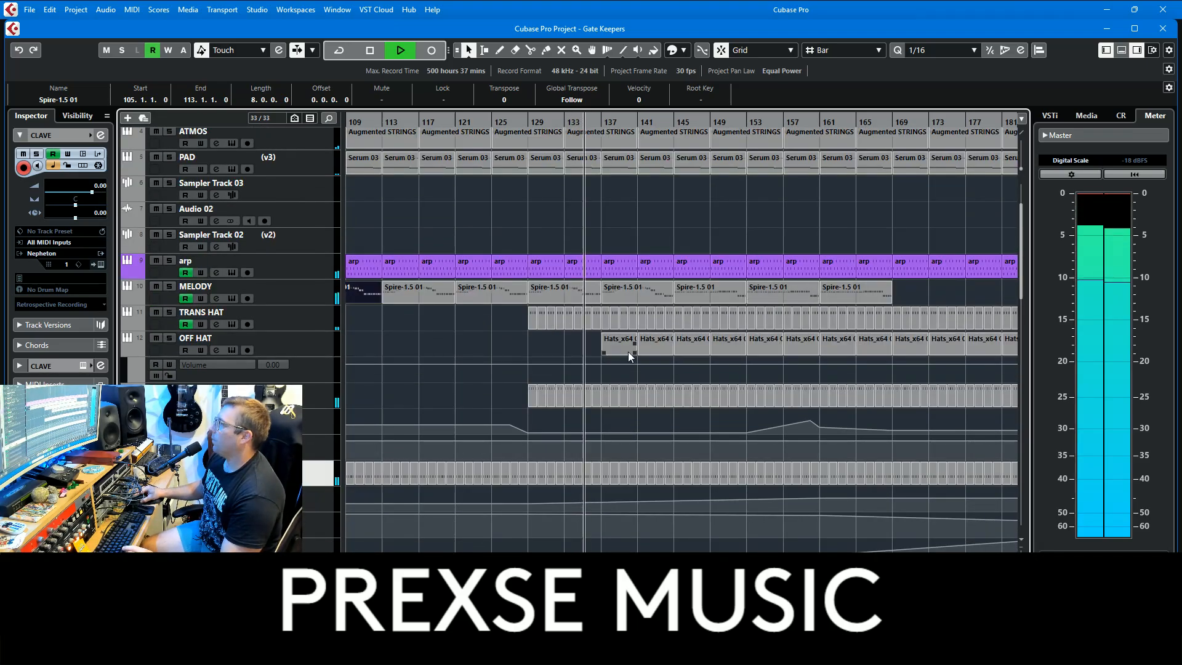
pyautogui.press('space')
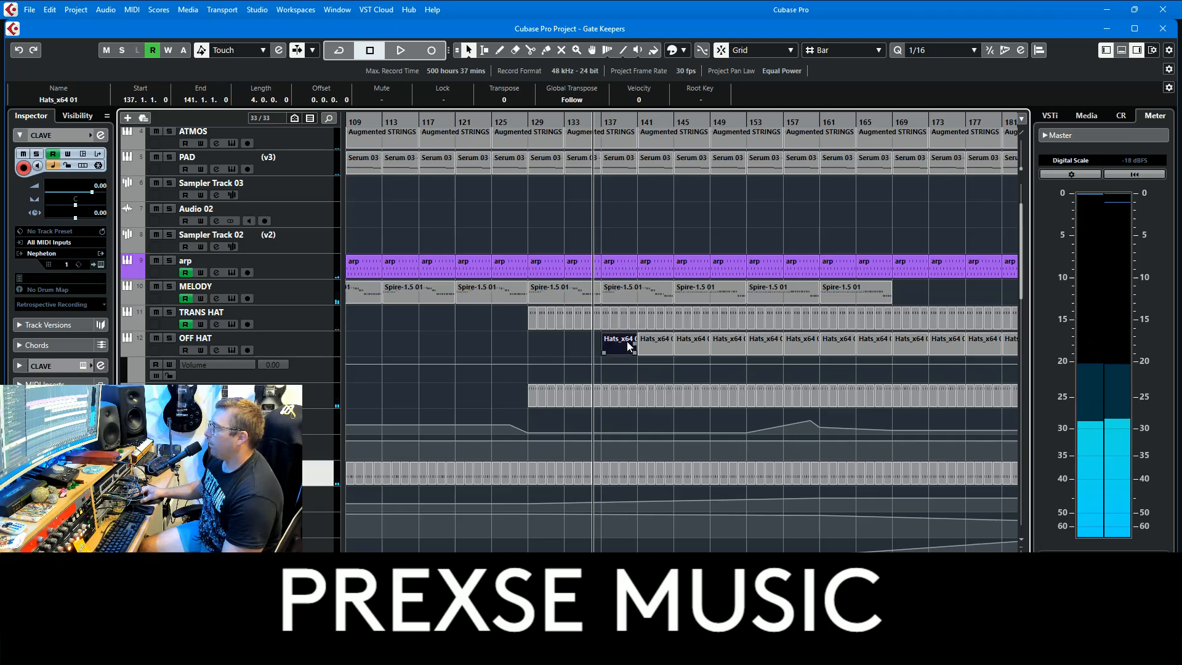
# - Open the OFF HAT parts at bars 137 and 93 in turn to compare their notes, closing each editor
pyautogui.doubleClick(627, 341)
pyautogui.click(1163, 30)
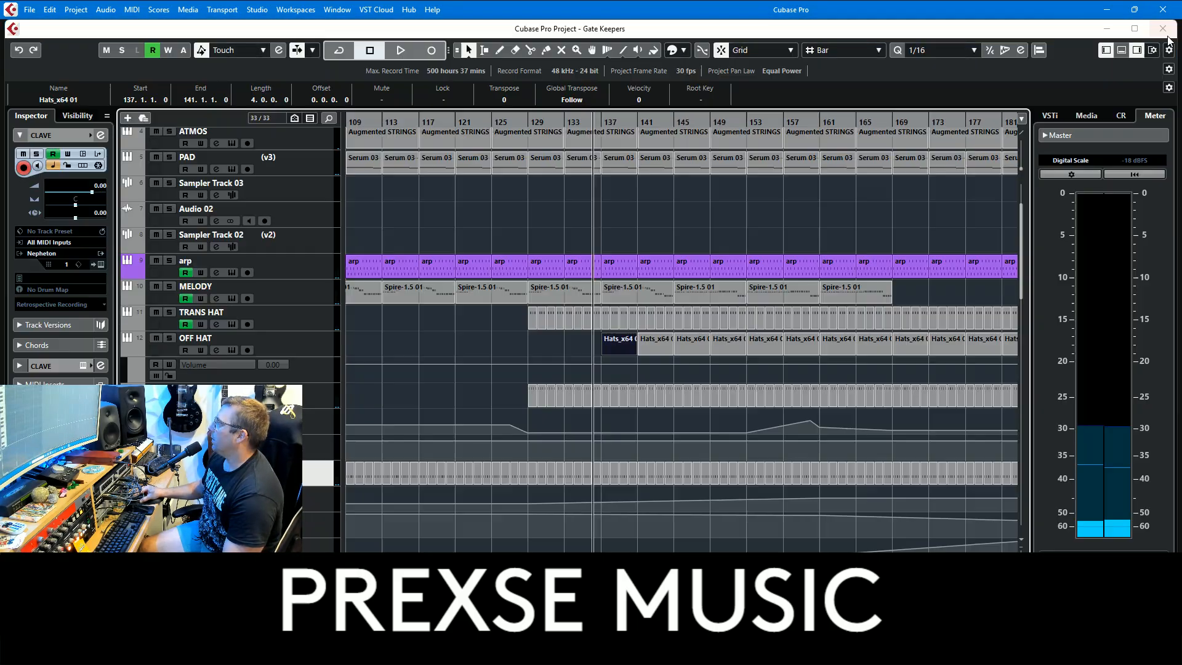
pyautogui.moveTo(585, 240); pyautogui.dragTo(849, 223)
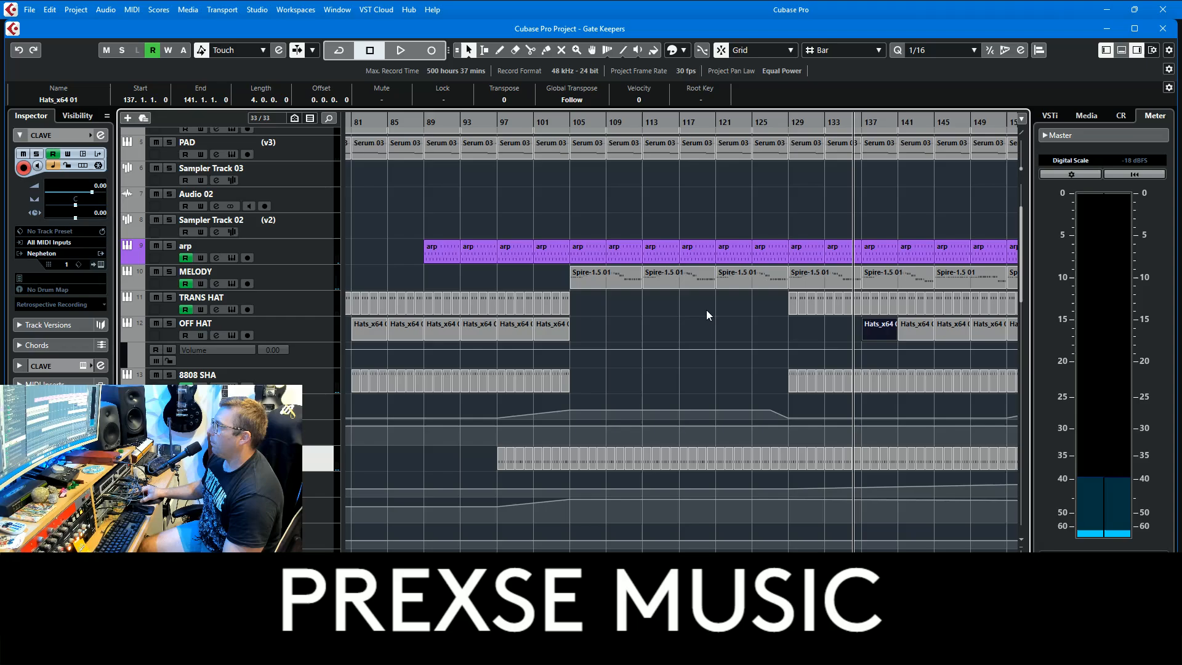
pyautogui.moveTo(739, 323); pyautogui.dragTo(827, 312)
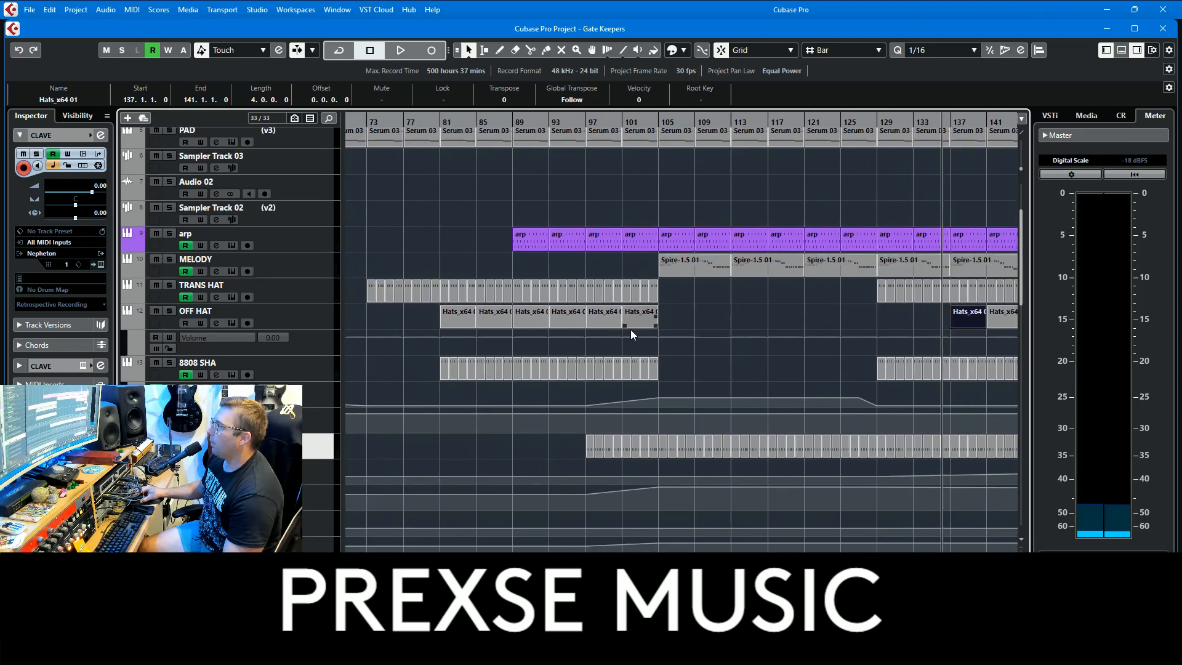
pyautogui.doubleClick(575, 320)
pyautogui.click(1163, 28)
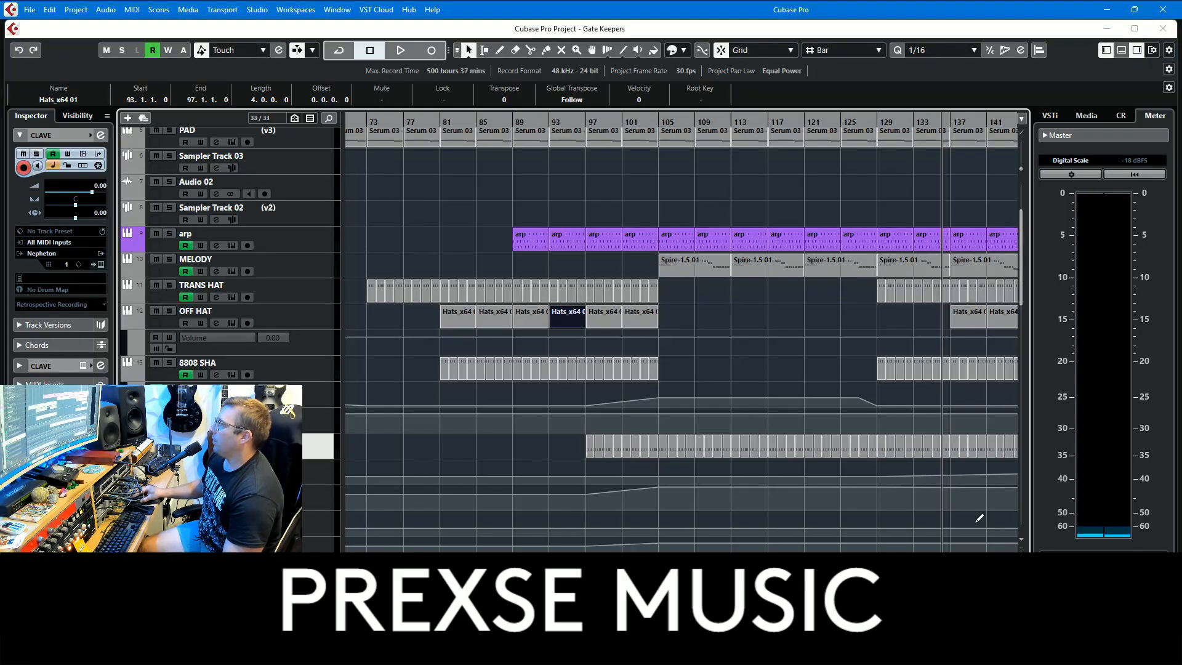
# - Solo the bass track and play its part from bar 101 to bar 105, checking the other tracks during playback
pyautogui.moveTo(844, 312); pyautogui.dragTo(817, 310)
pyautogui.scroll(-4, 817, 310)
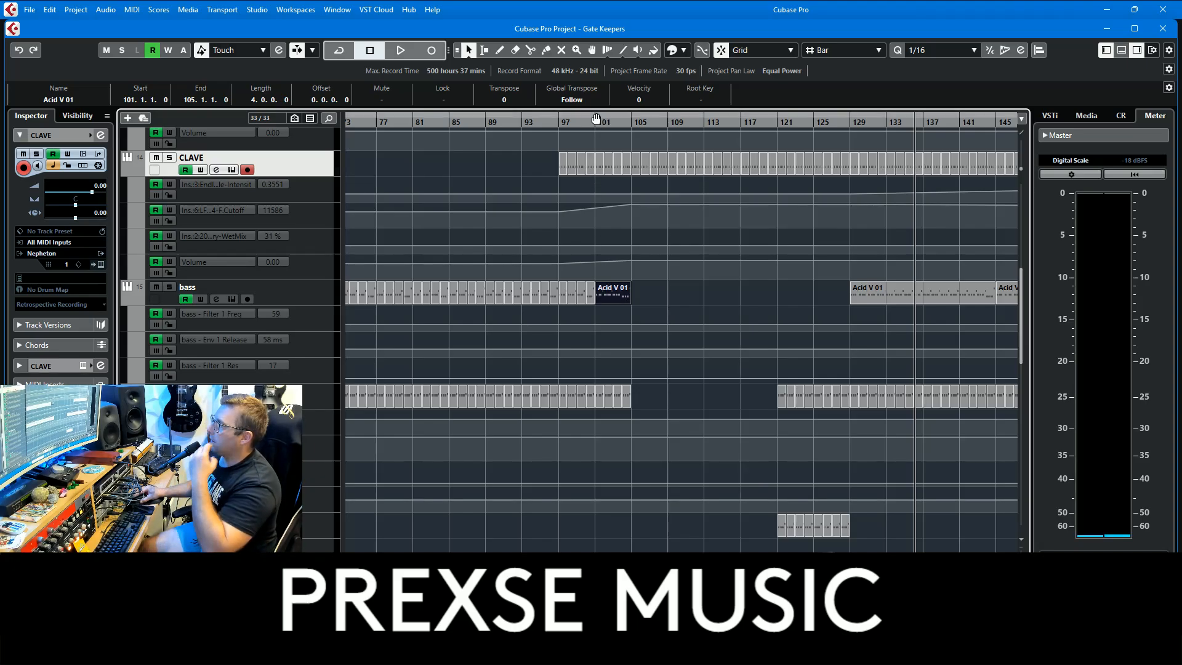
pyautogui.click(171, 286)
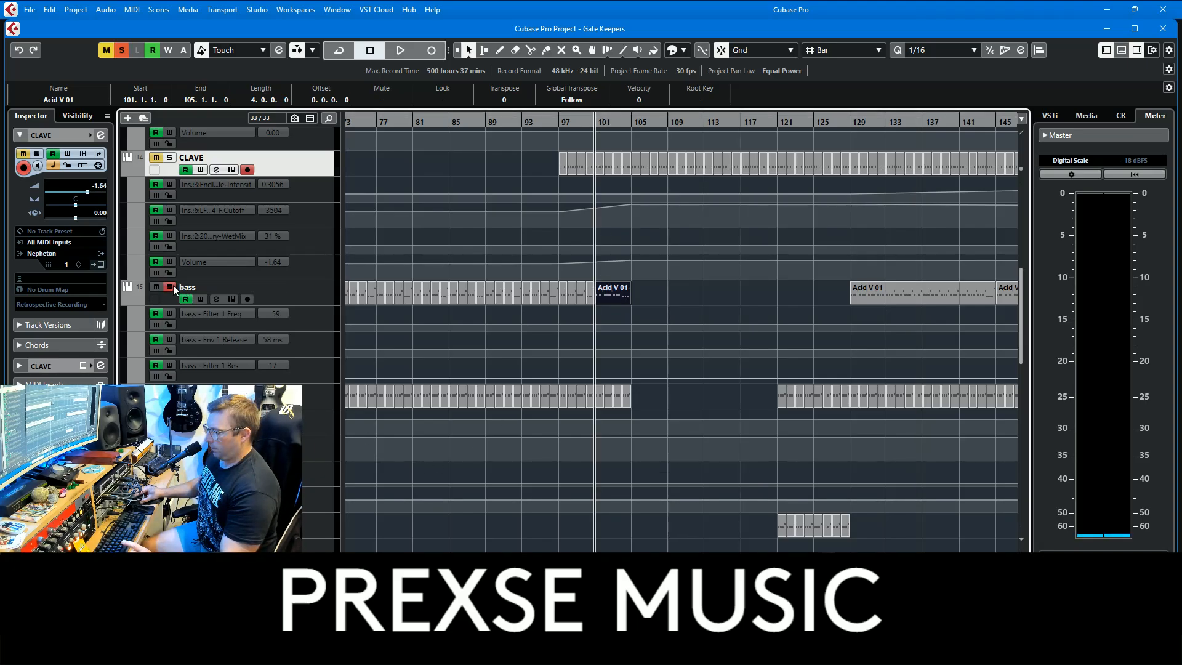
pyautogui.press('space')
pyautogui.scroll(-10, 542, 289)
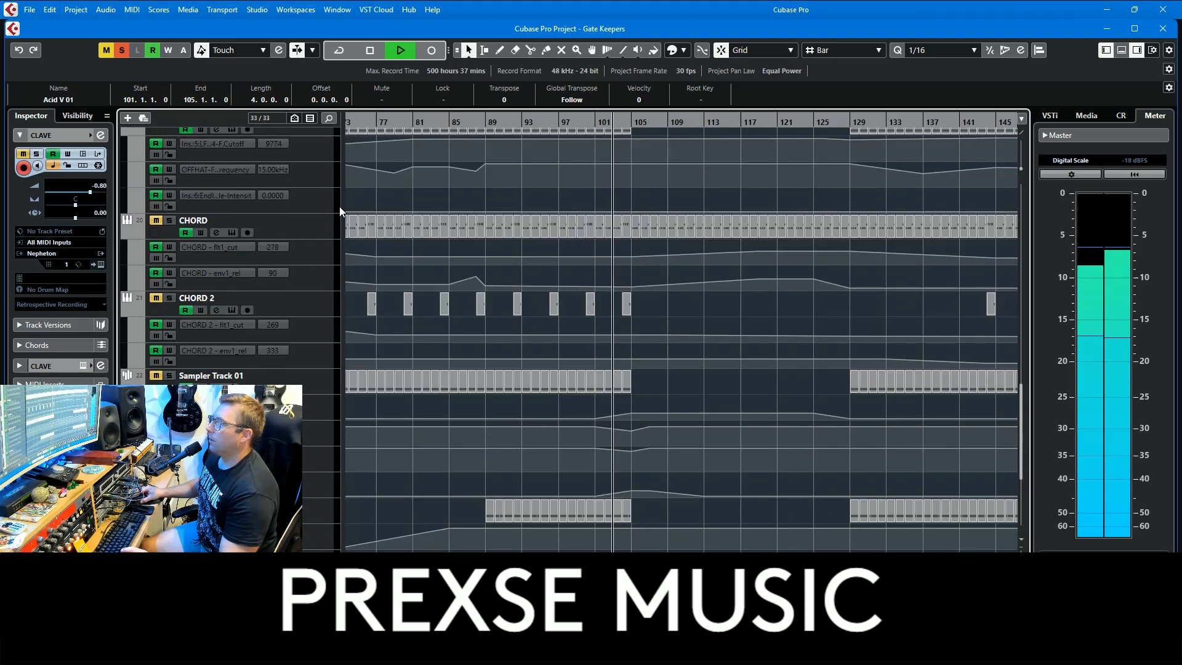
pyautogui.scroll(8, 375, 249)
pyautogui.scroll(5, 434, 311)
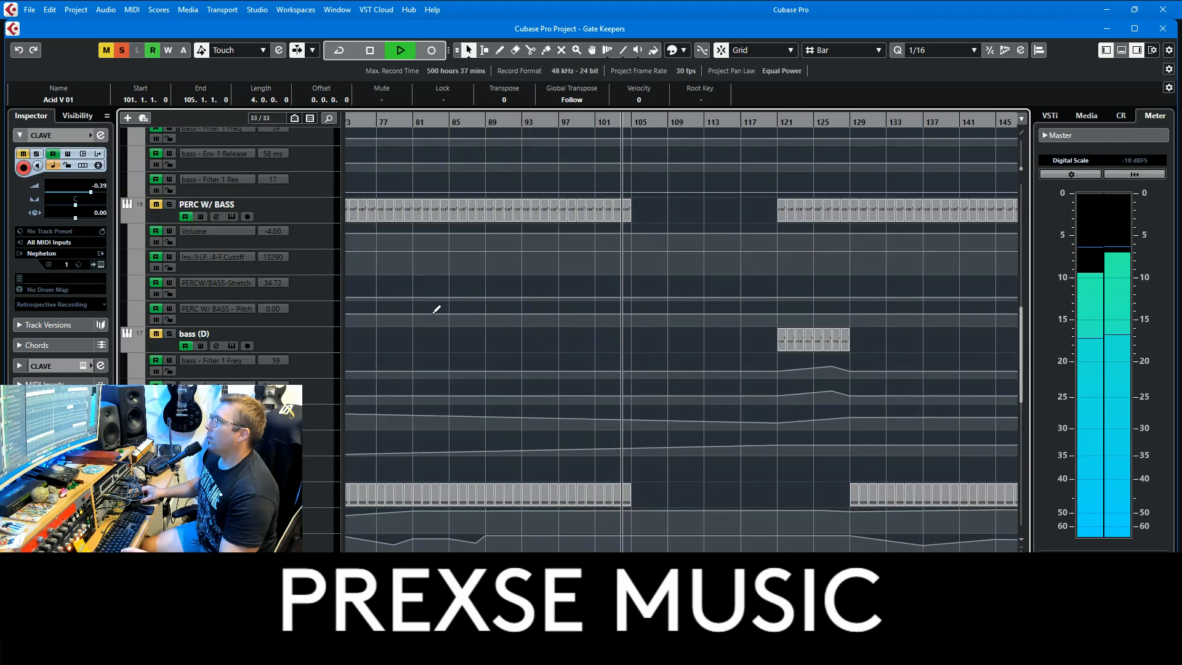
pyautogui.press('space')
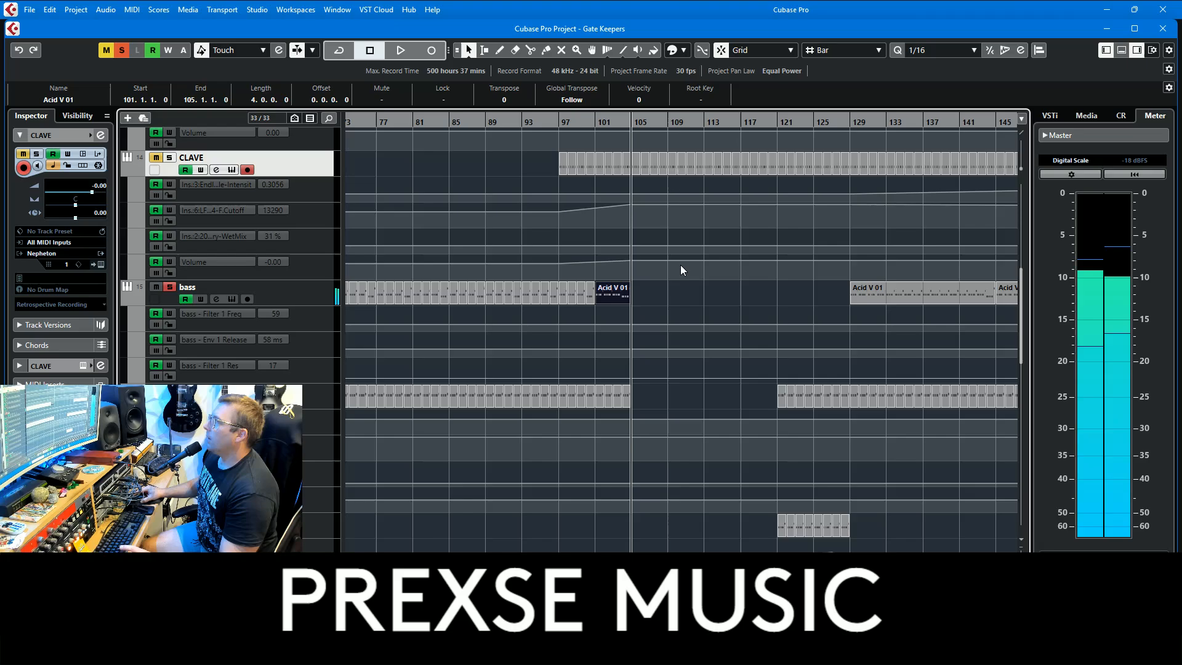
# - Move the playhead to bar 129 and inspect the notes of the bass part there through to its end, closing the editor
pyautogui.click(851, 122)
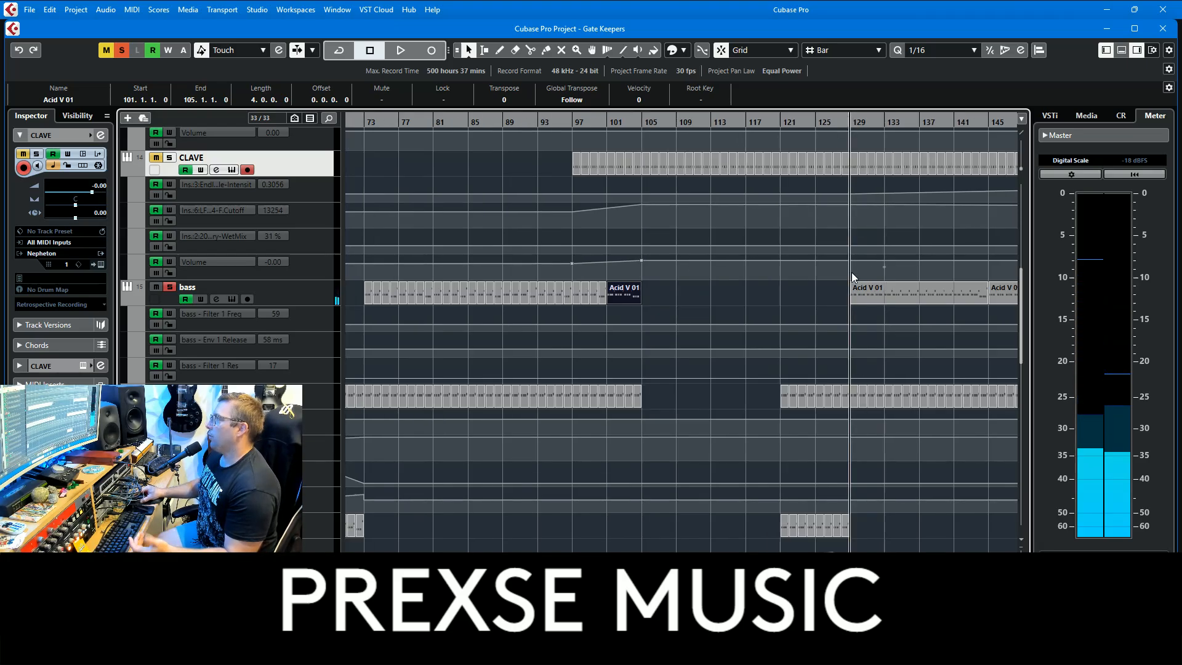
pyautogui.hscroll(4, 903, 275)
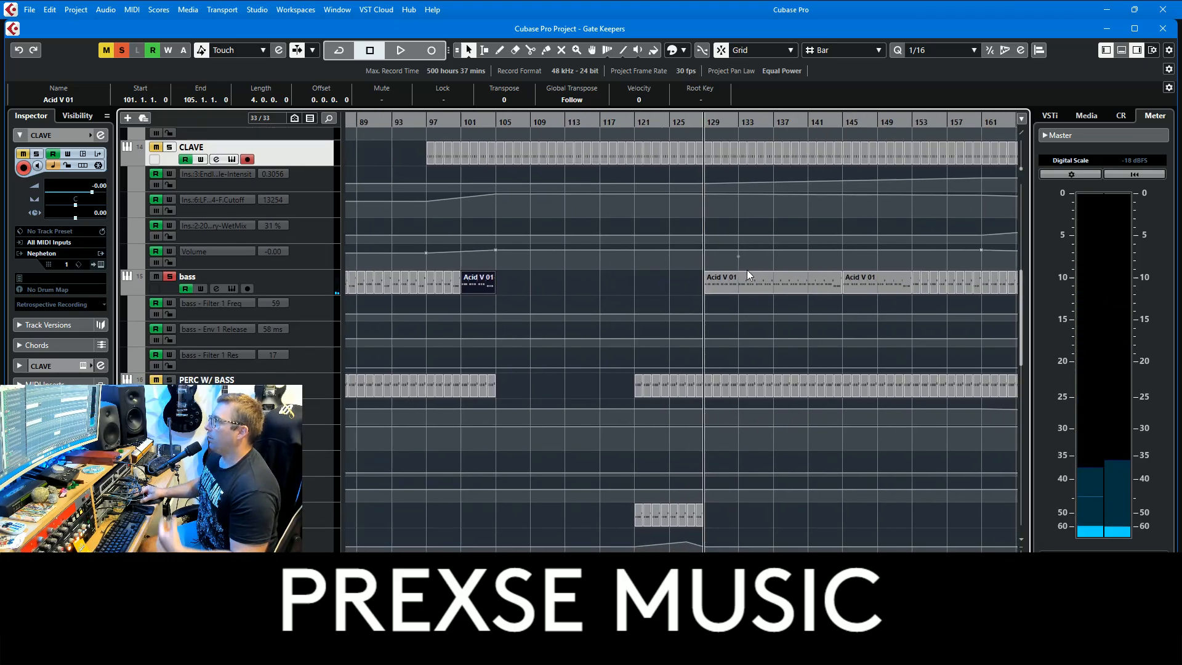
pyautogui.doubleClick(747, 272)
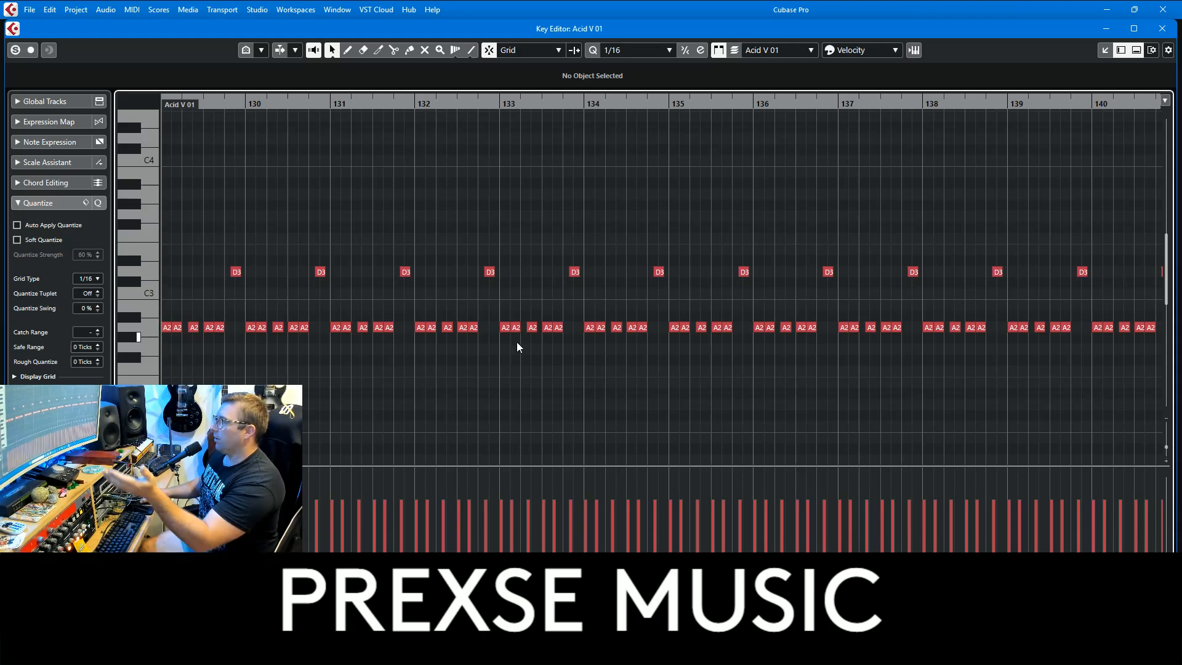
pyautogui.moveTo(1058, 215); pyautogui.dragTo(718, 203)
pyautogui.rightClick(806, 200)
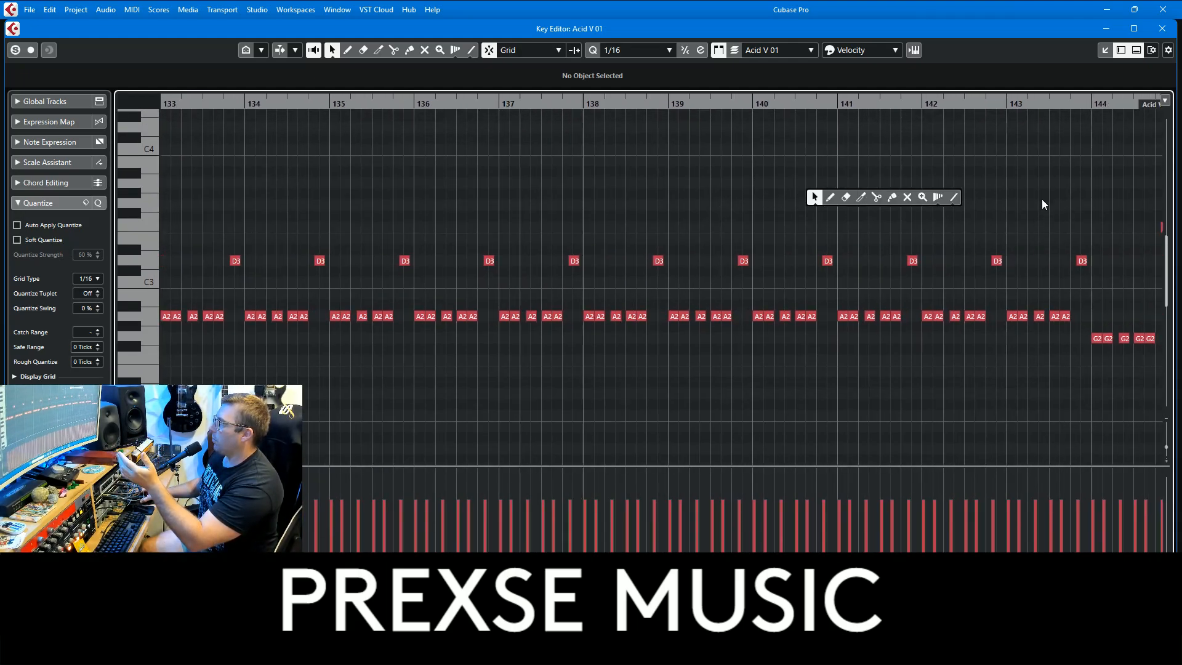
pyautogui.moveTo(1062, 201); pyautogui.dragTo(840, 207)
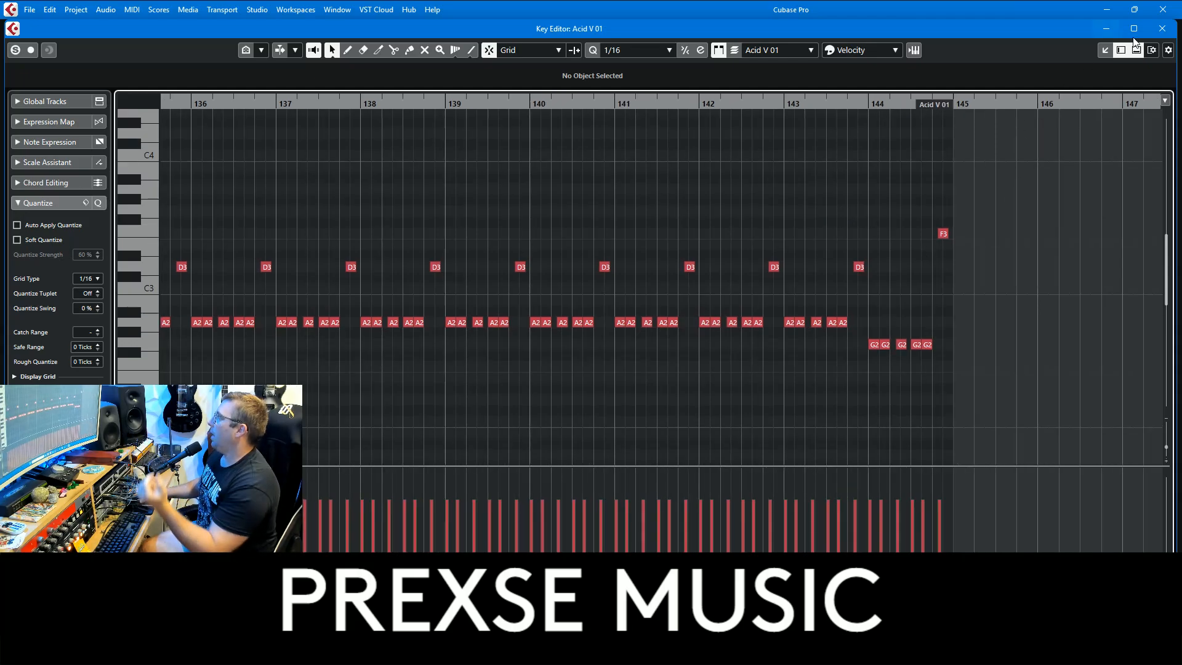
pyautogui.click(1162, 28)
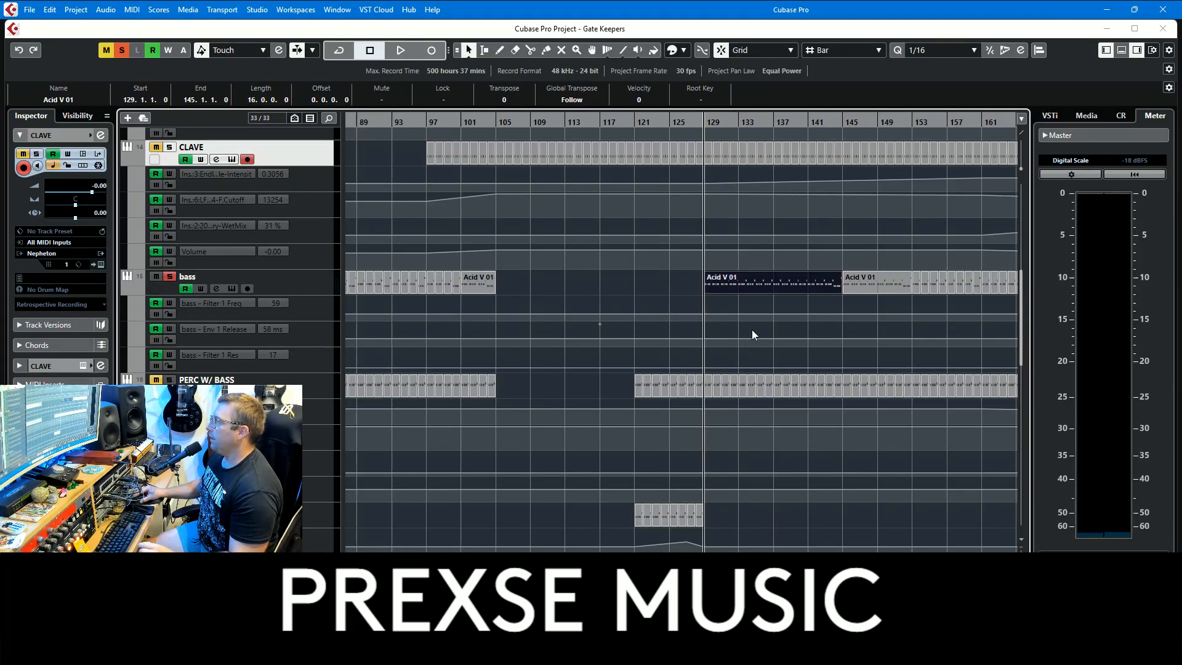
# - Compare the bass part at bar 101 and the earlier bass parts with those from bar 129 onward in the arrangement
pyautogui.hscroll(-4, 571, 283)
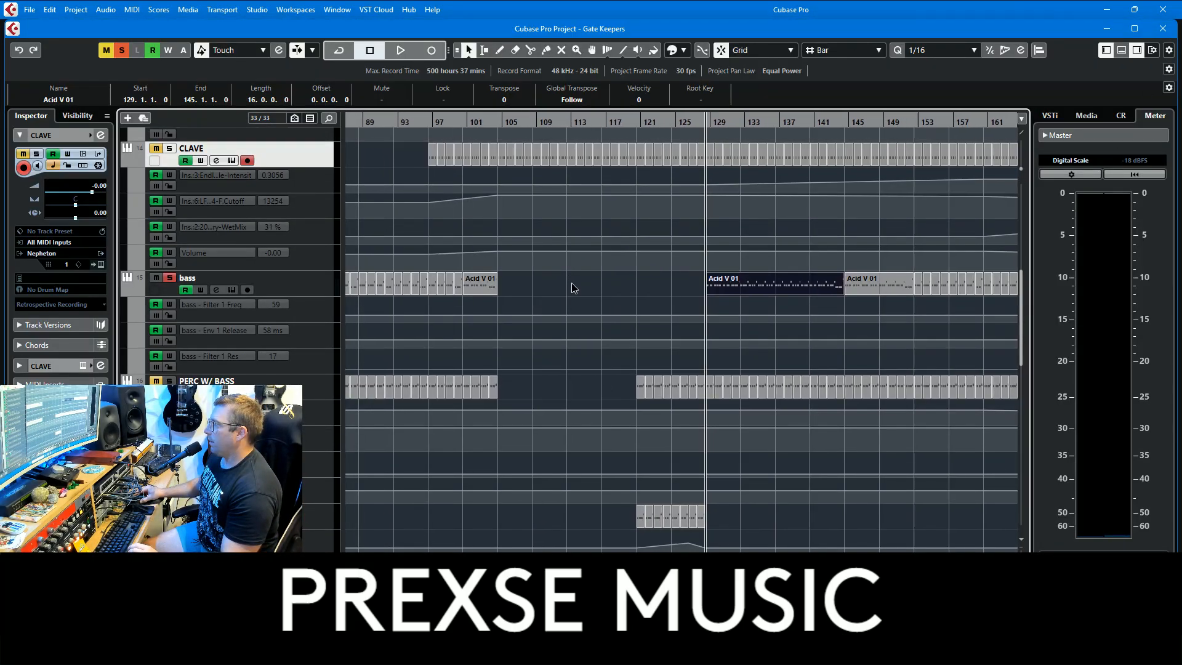
pyautogui.hscroll(-3, 655, 284)
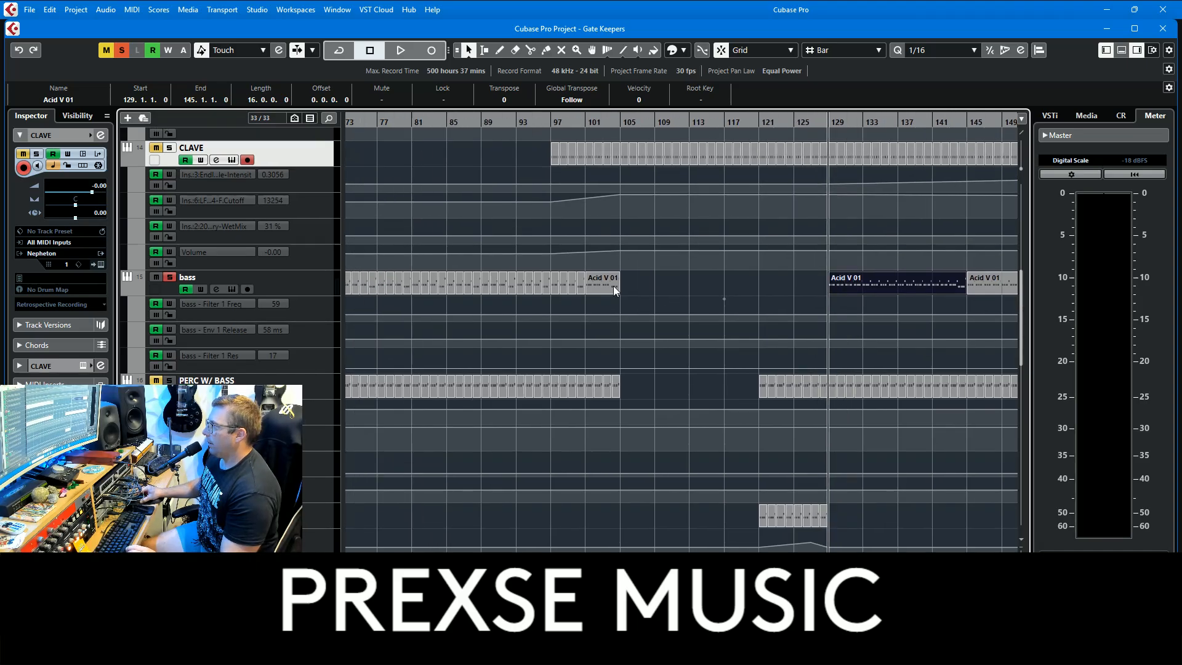
pyautogui.click(604, 280)
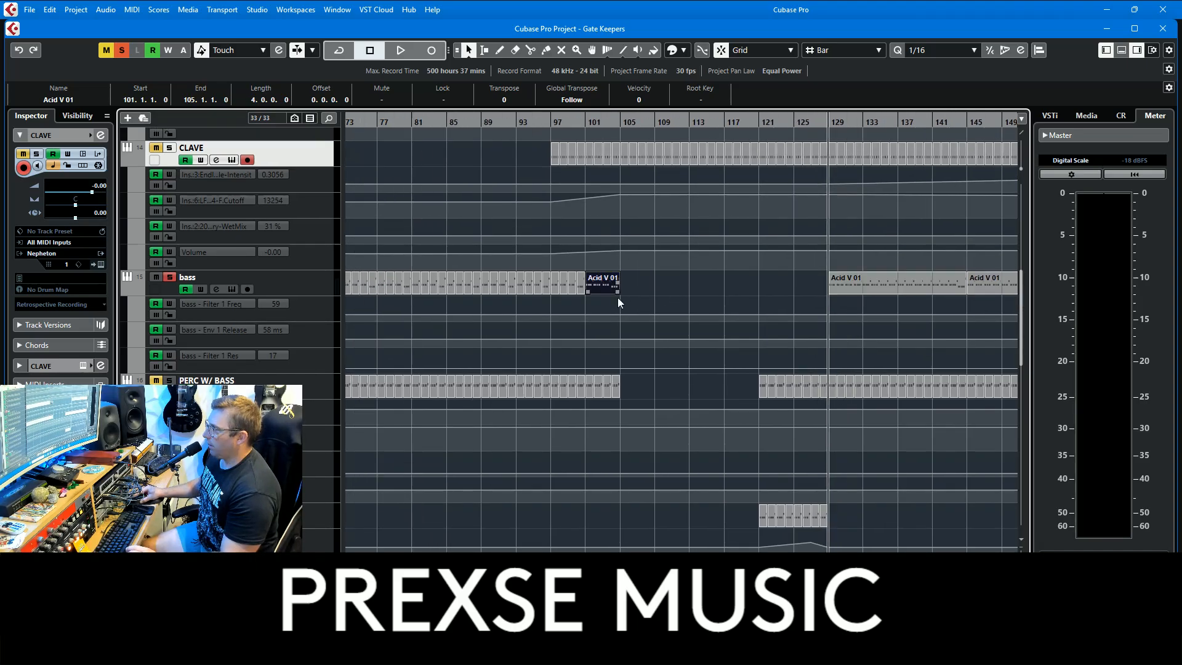
pyautogui.hscroll(-2, 615, 290)
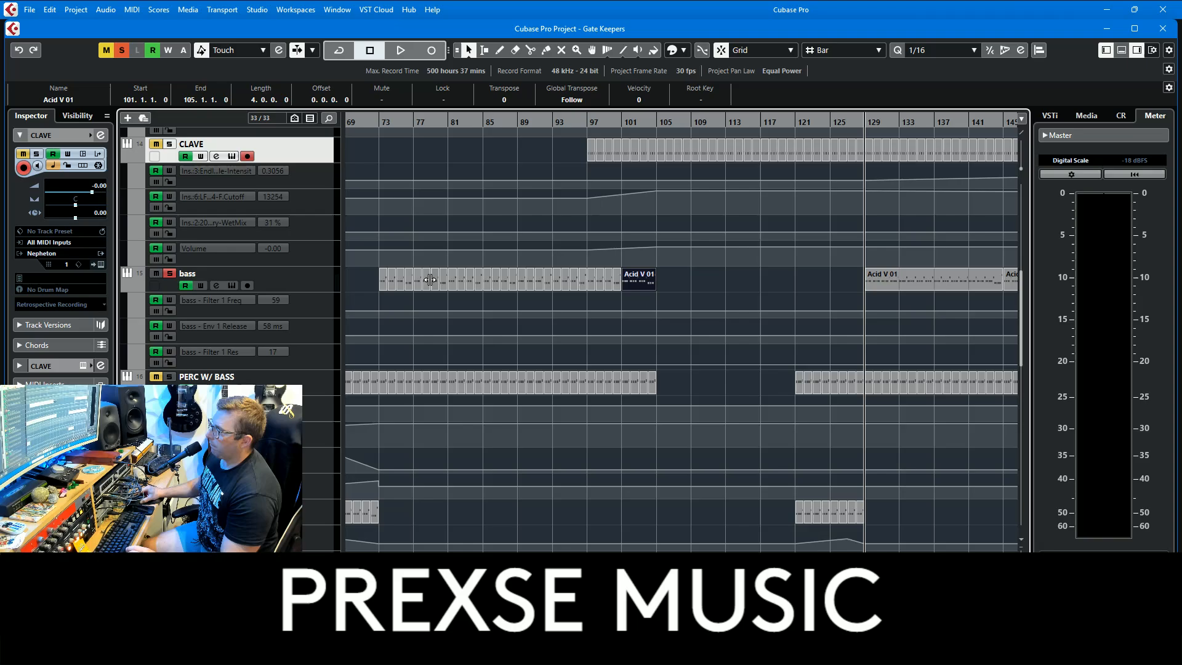
pyautogui.hscroll(10, 762, 297)
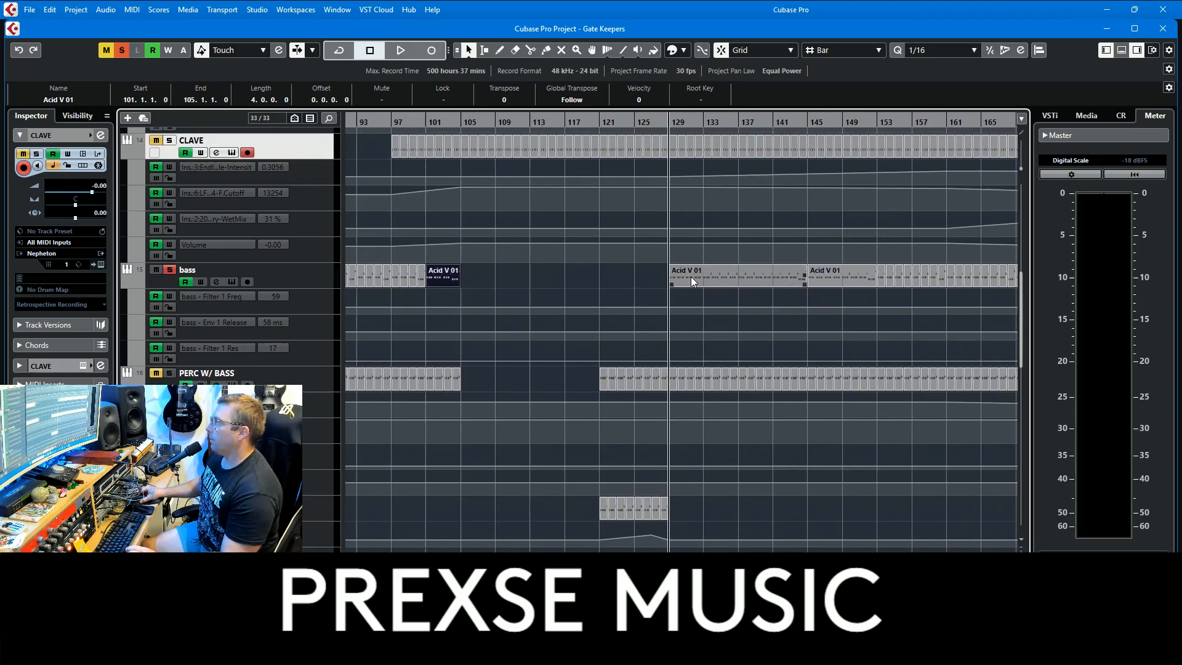
pyautogui.hscroll(3, 764, 284)
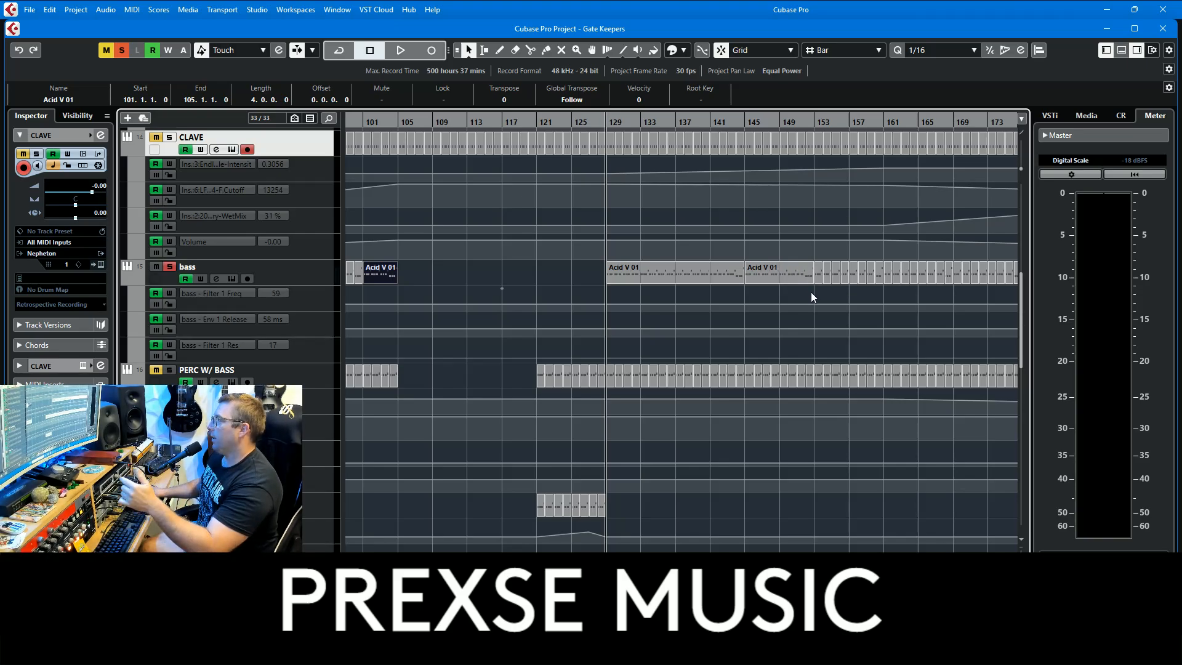
pyautogui.hscroll(1, 788, 299)
# - Clear the bass solo and play the full mix from bar 129, examining the parts across all tracks
pyautogui.scroll(5, 765, 302)
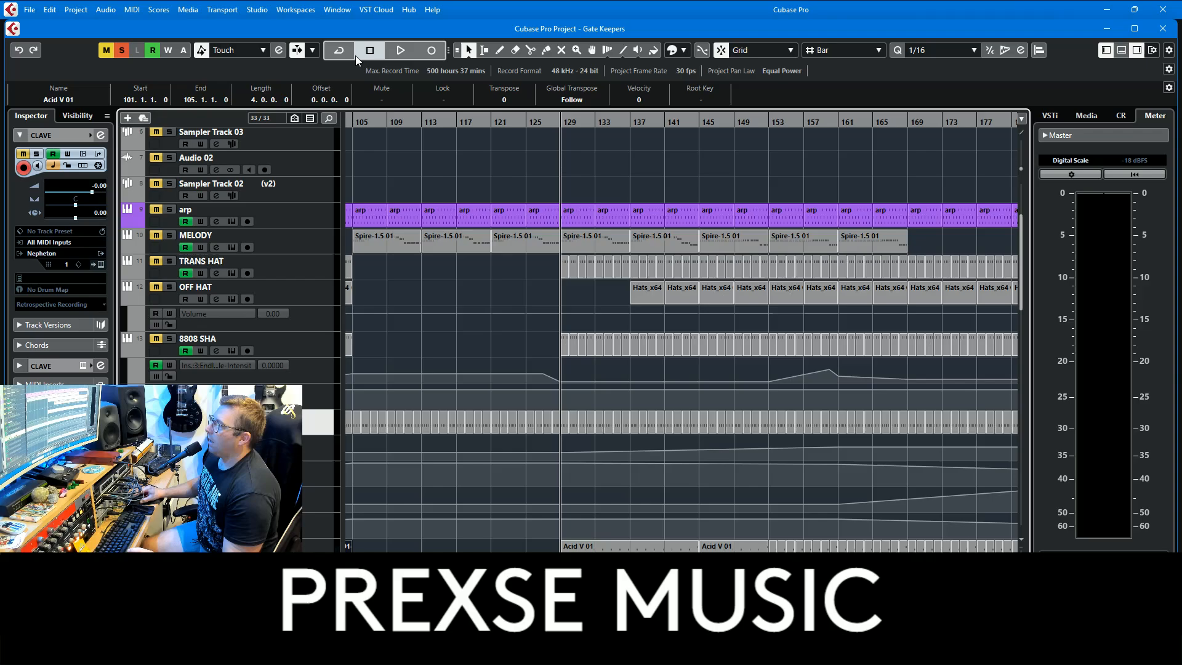
pyautogui.press('space')
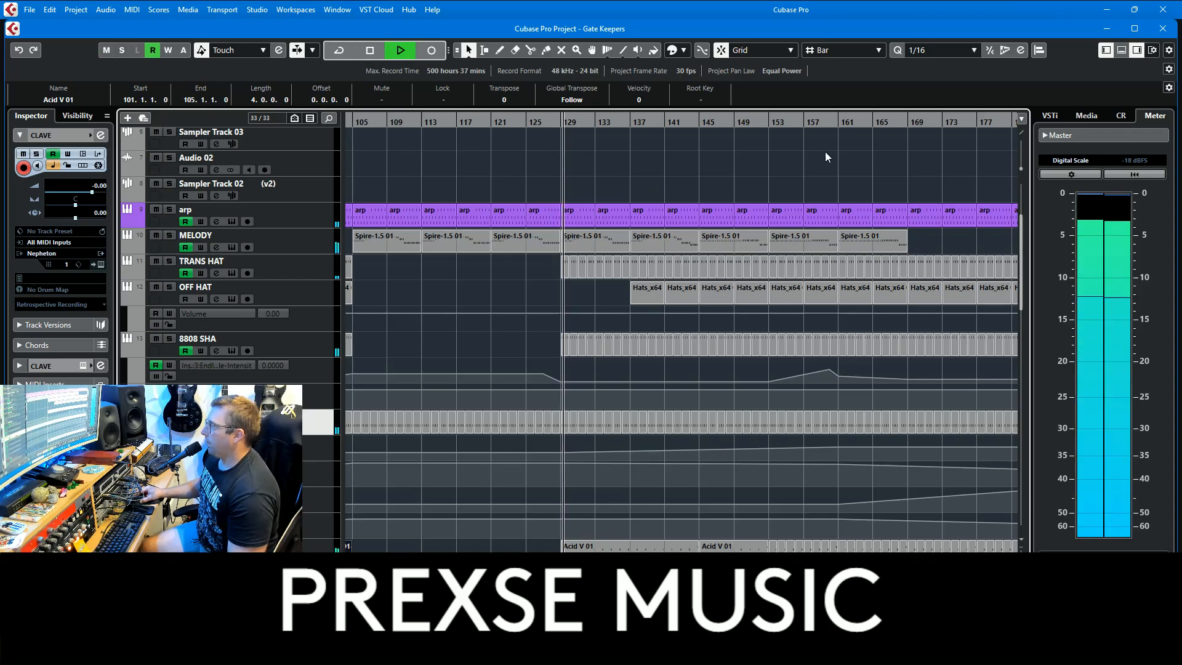
pyautogui.hscroll(4, 767, 168)
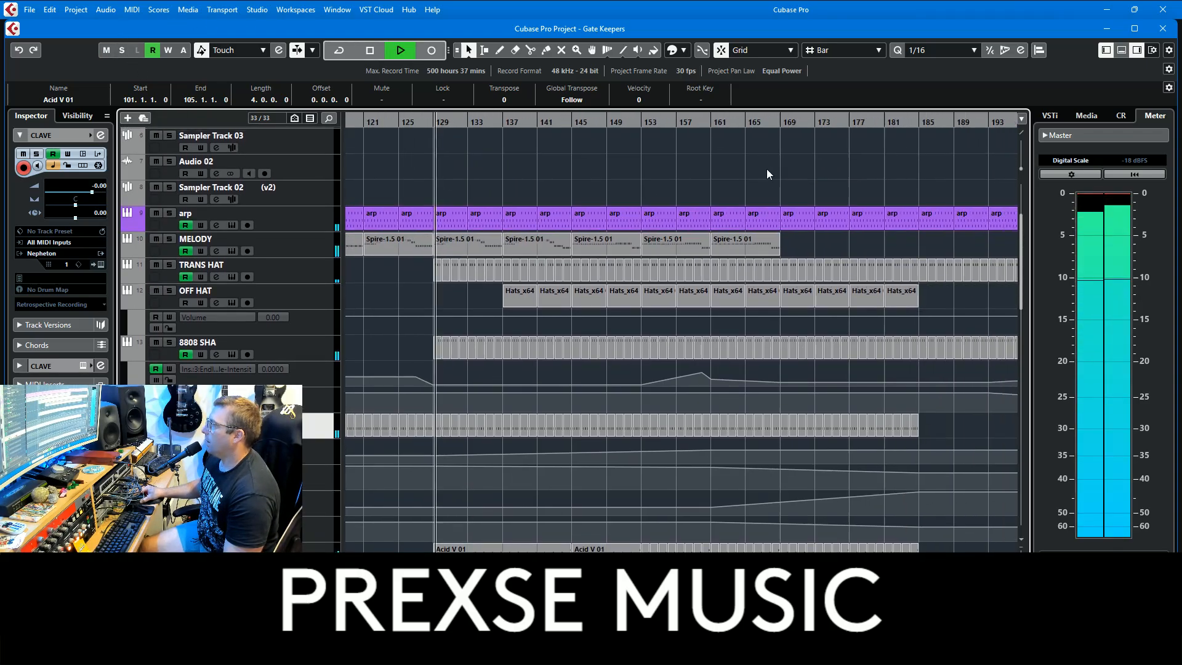
pyautogui.scroll(-6, 766, 168)
pyautogui.scroll(-6, 768, 177)
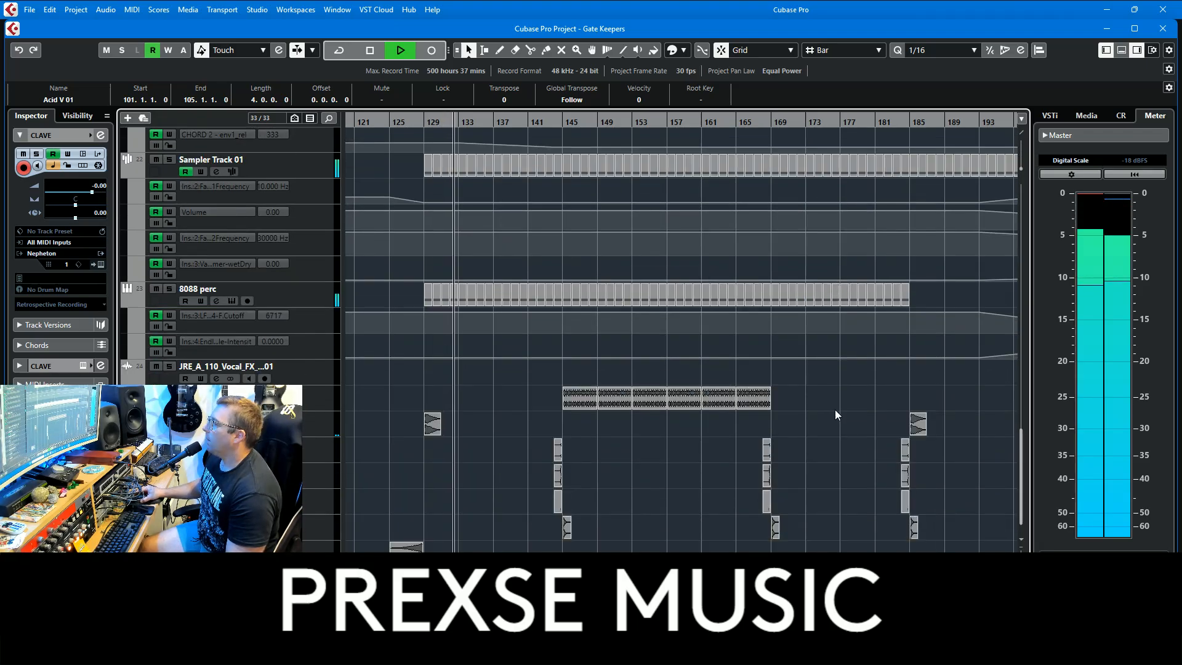
pyautogui.scroll(15, 837, 408)
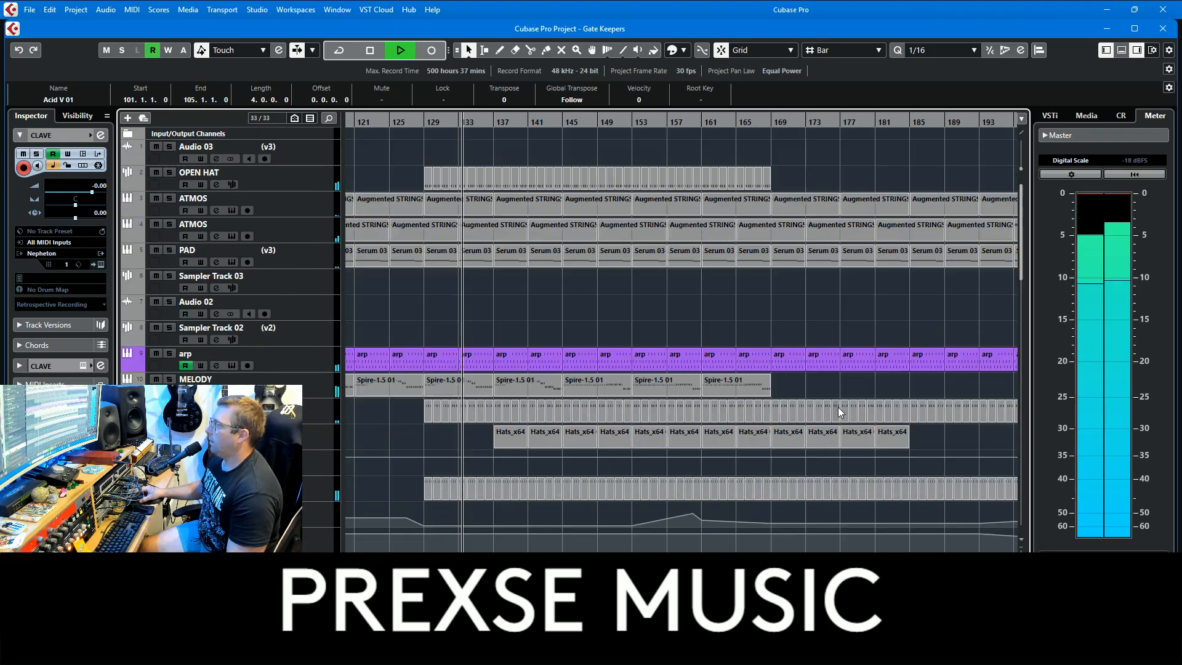
# - Play the full mix from bar 169 and examine where each track's parts end through the outro, then stop playback
pyautogui.click(771, 122)
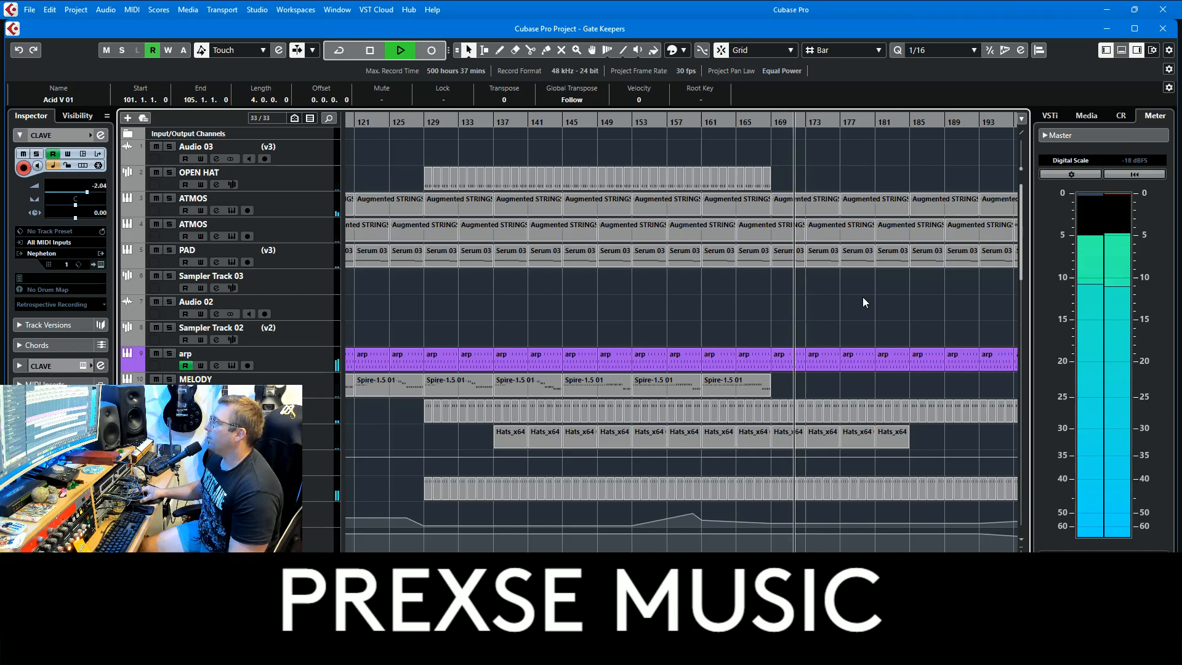
pyautogui.moveTo(903, 307); pyautogui.dragTo(771, 292)
pyautogui.scroll(-15, 788, 286)
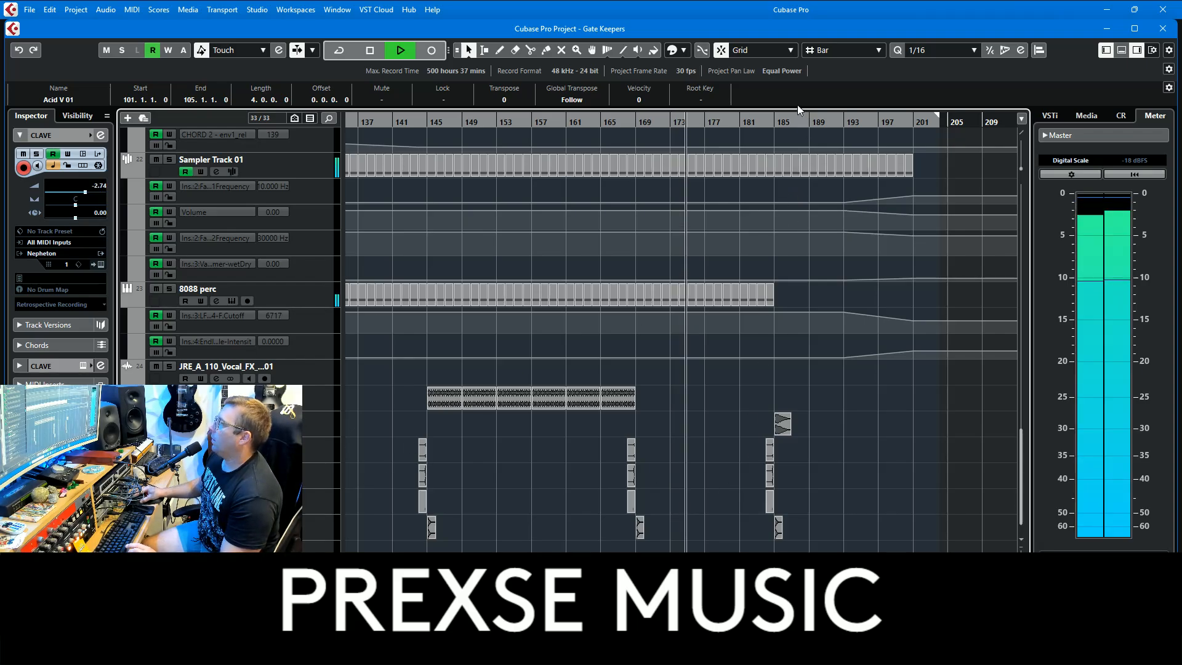
pyautogui.scroll(10, 777, 421)
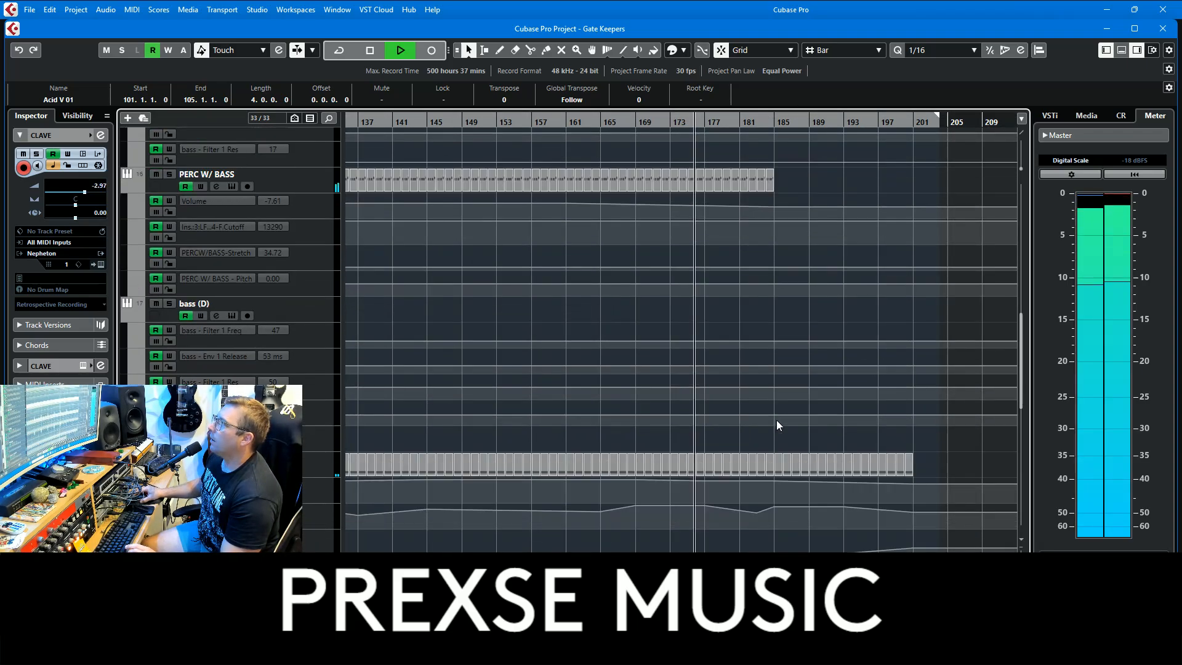
pyautogui.scroll(4, 776, 419)
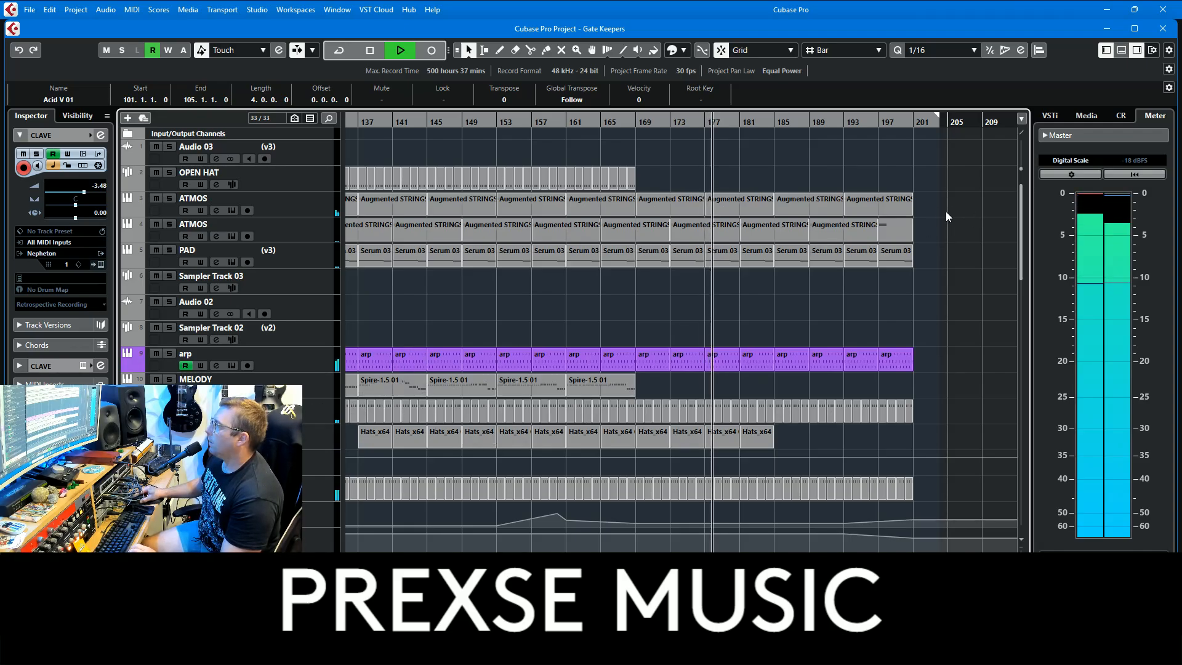
pyautogui.scroll(-10, 902, 314)
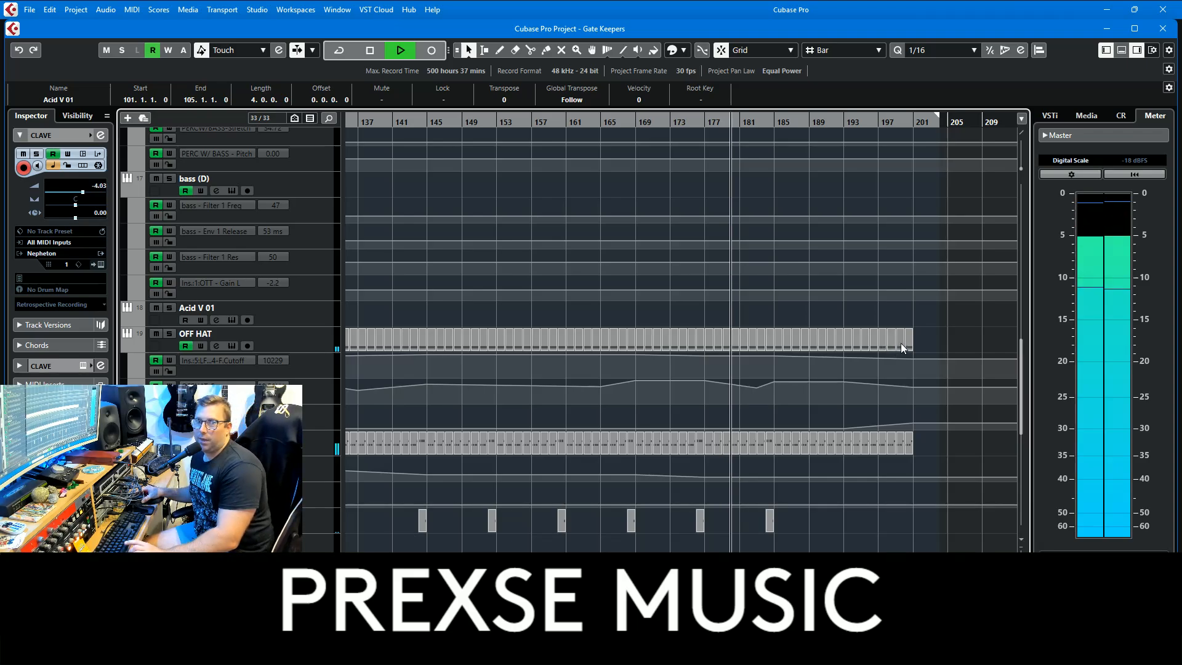
pyautogui.press('space')
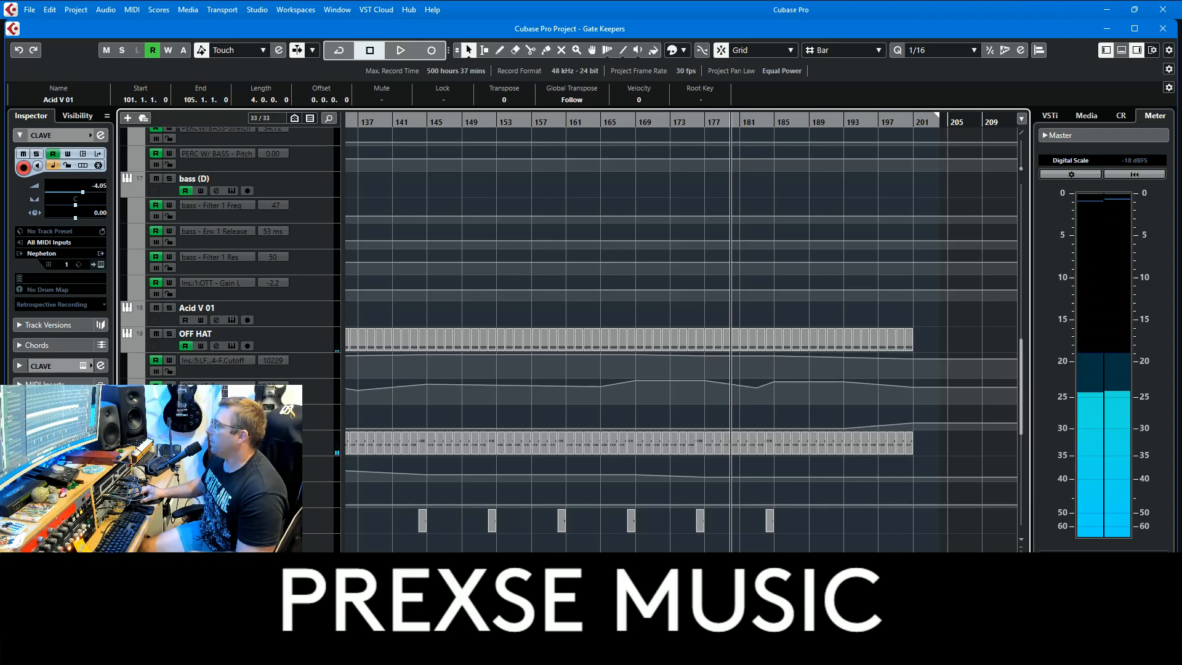